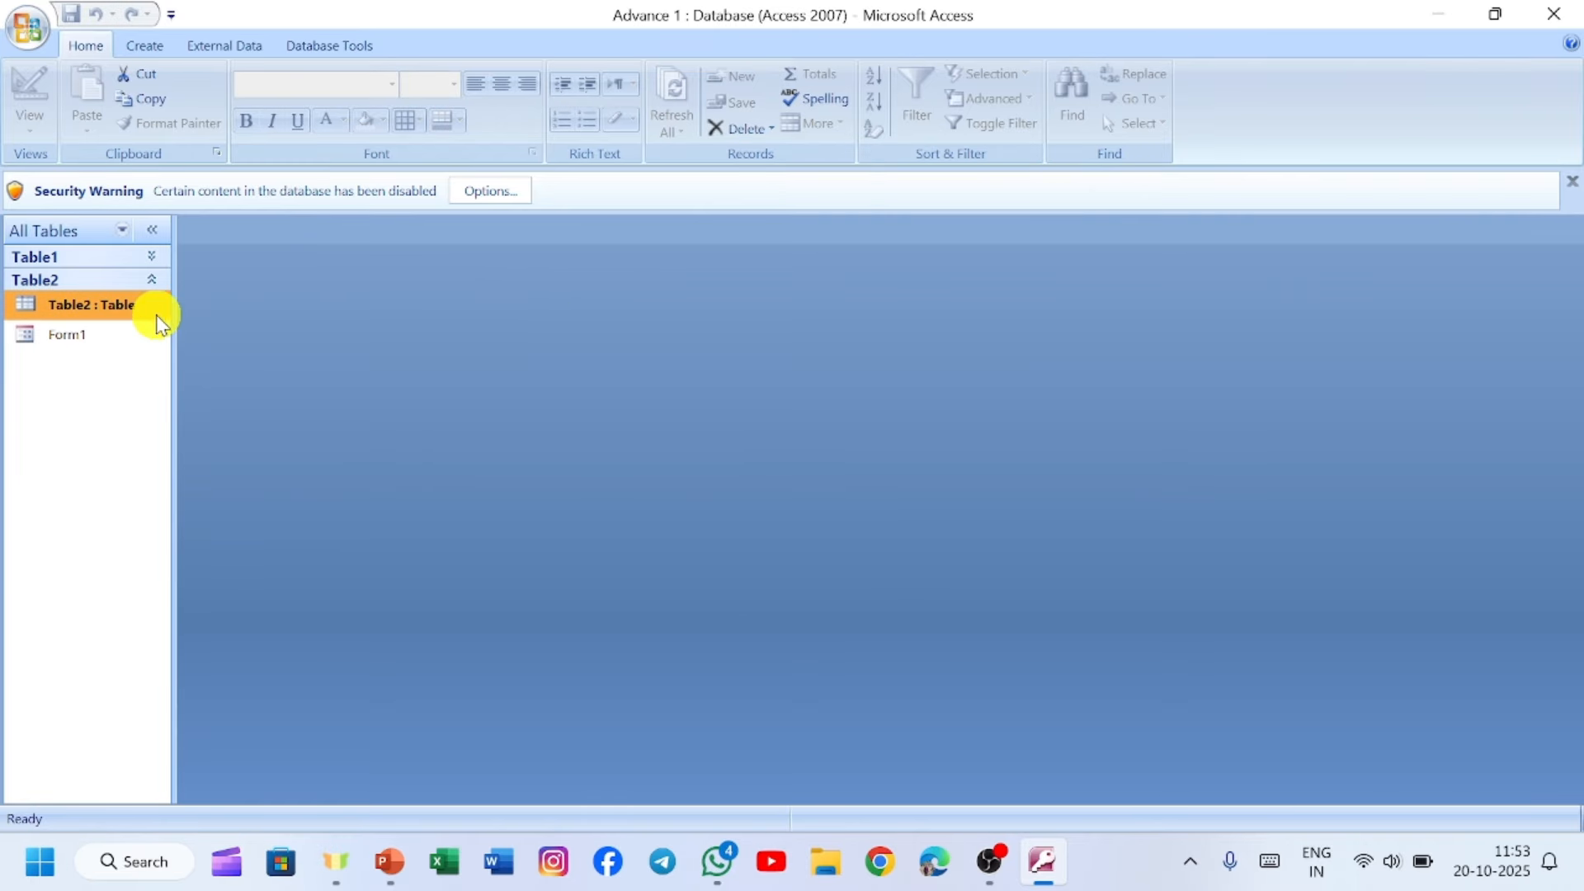
Step: Open Table1, Table2 and Form1 to review their records
click(66, 262)
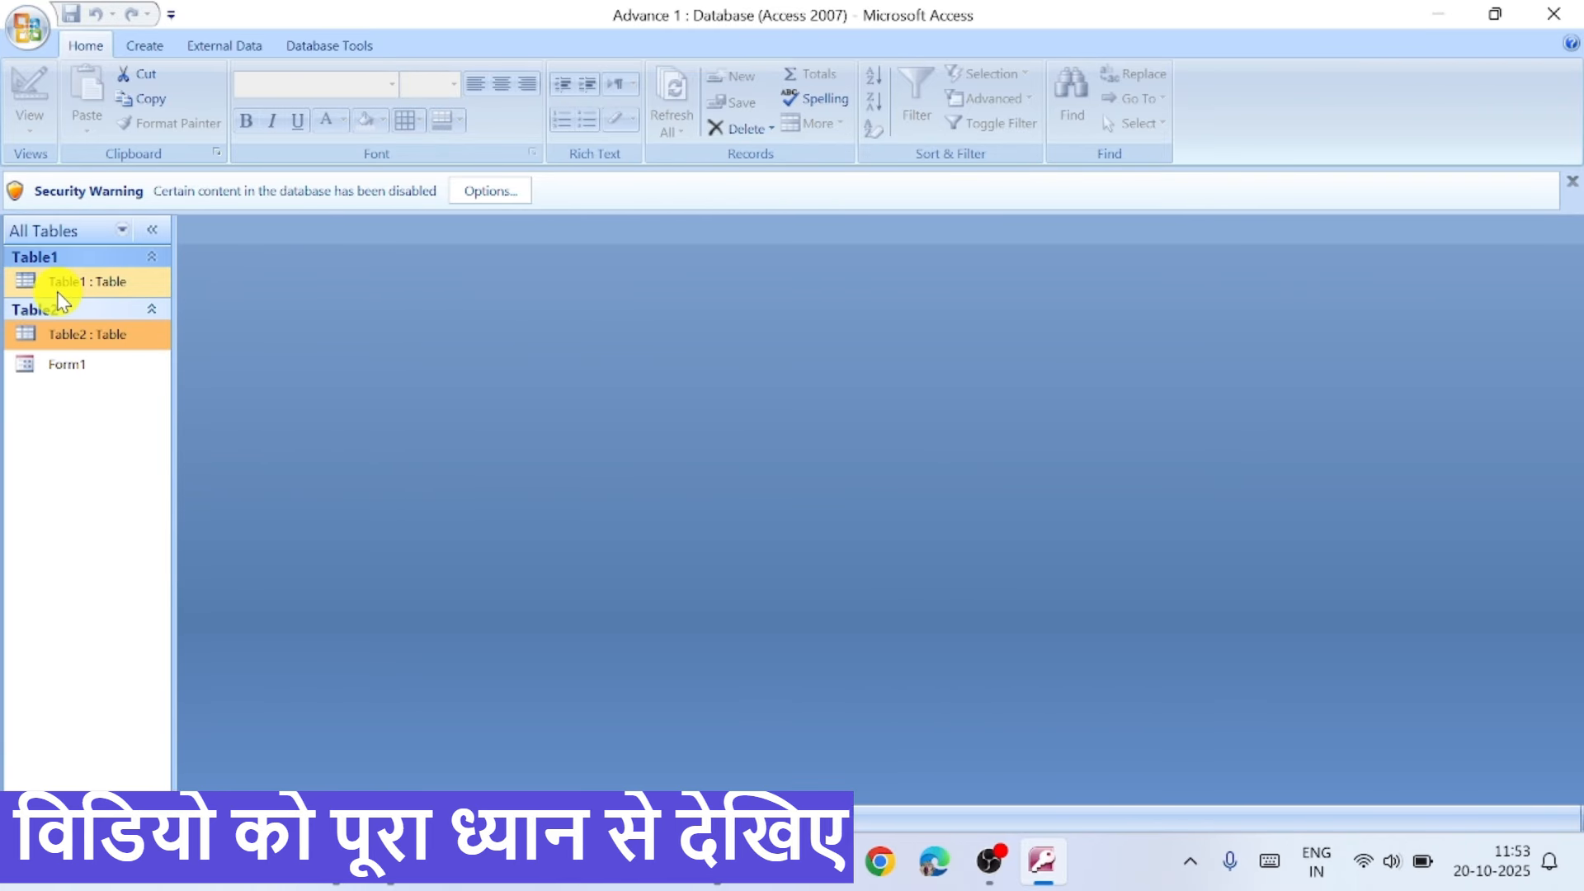
double_click(54, 282)
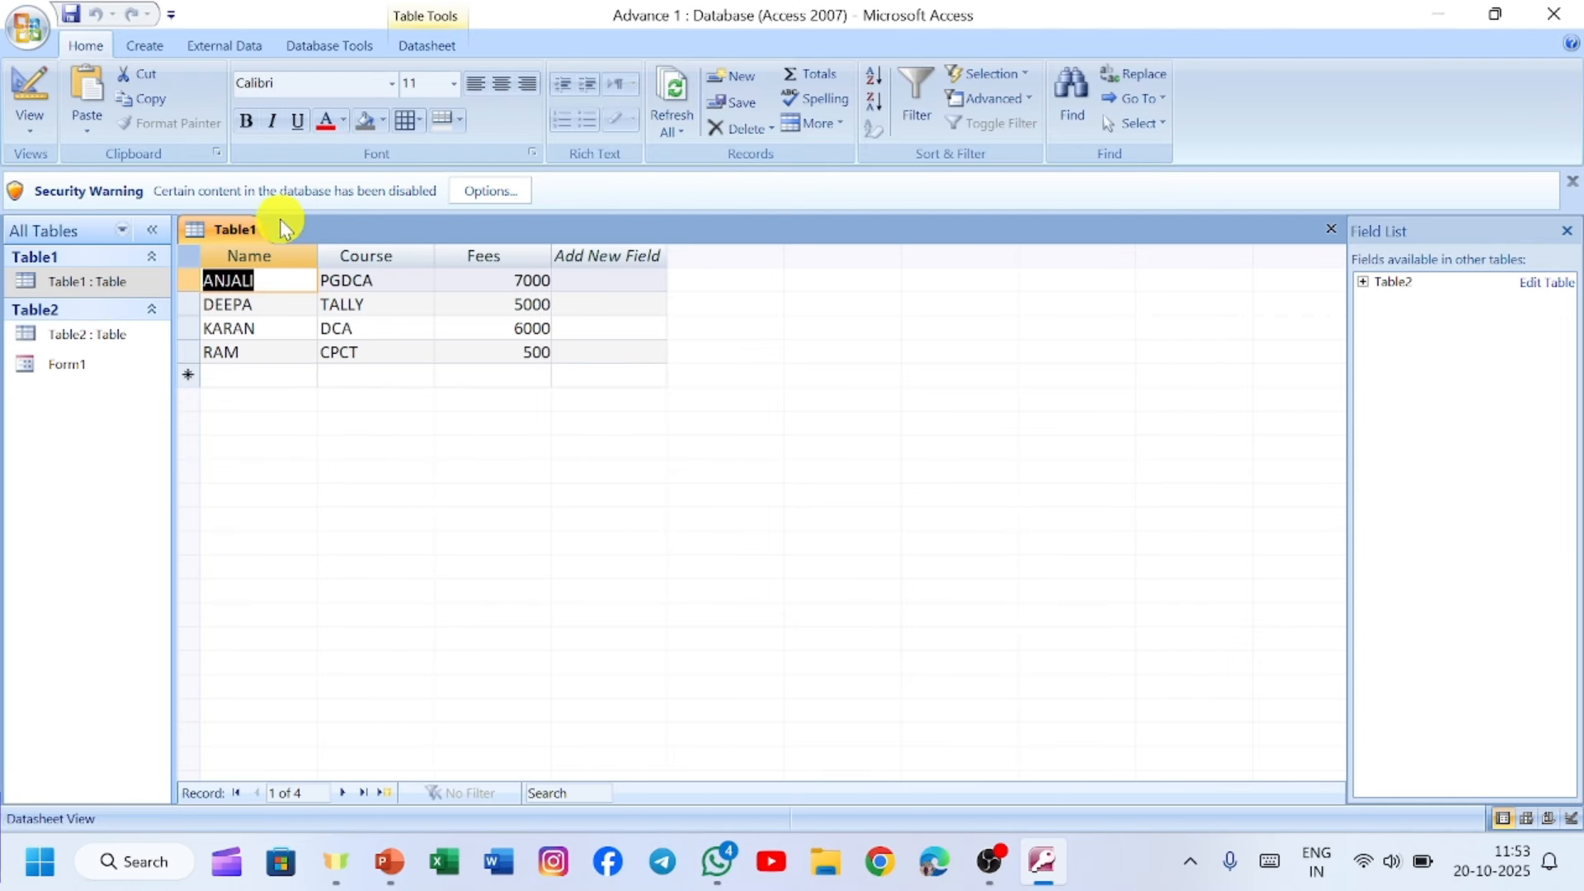
double_click(67, 338)
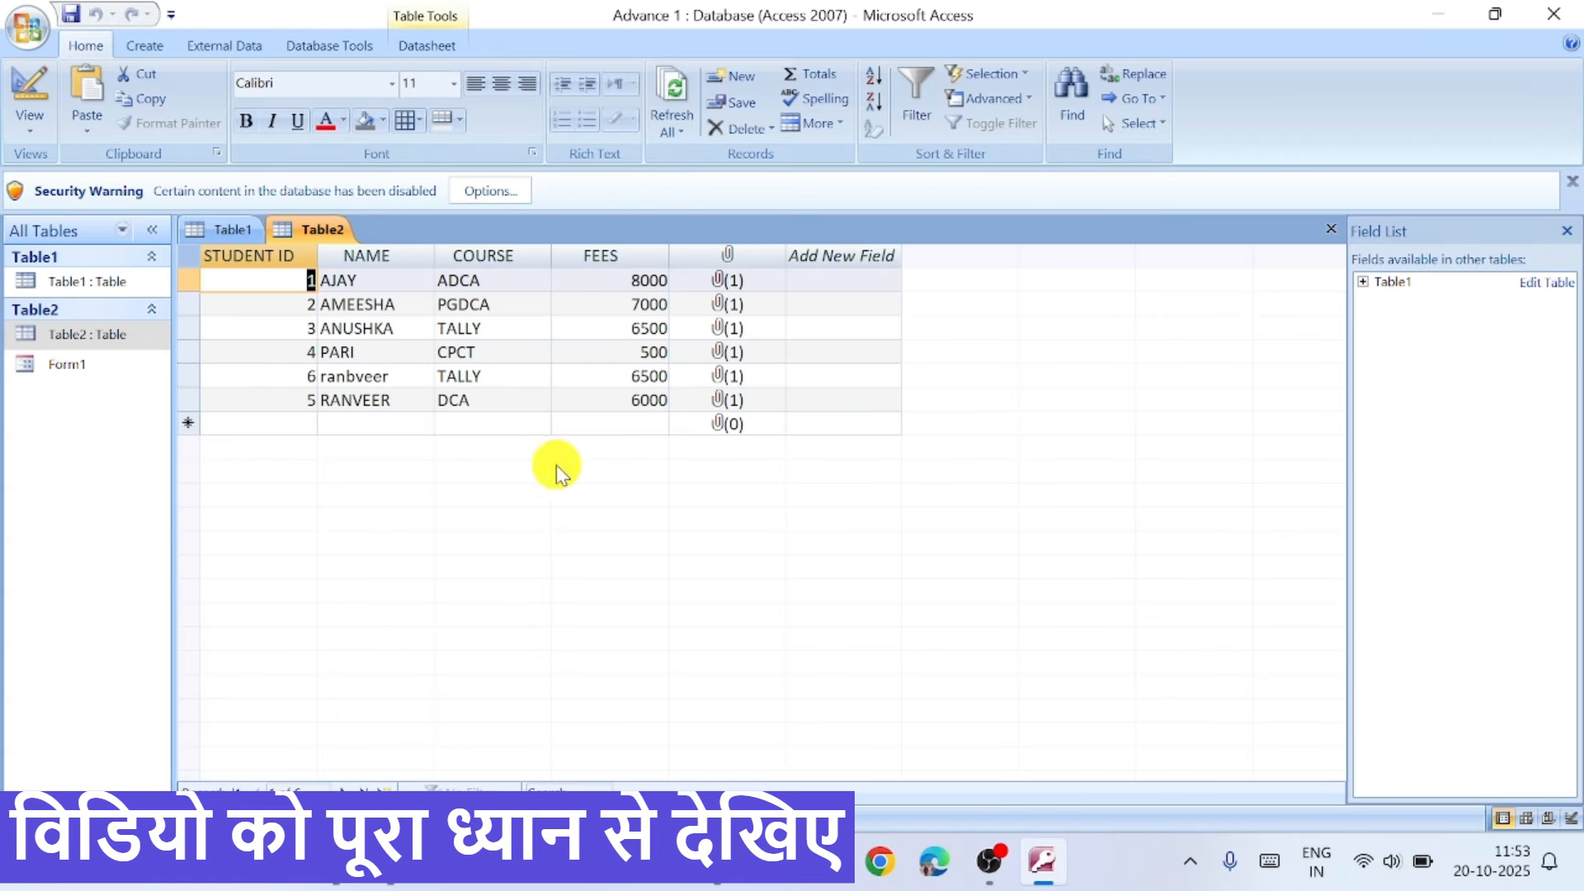
click(78, 364)
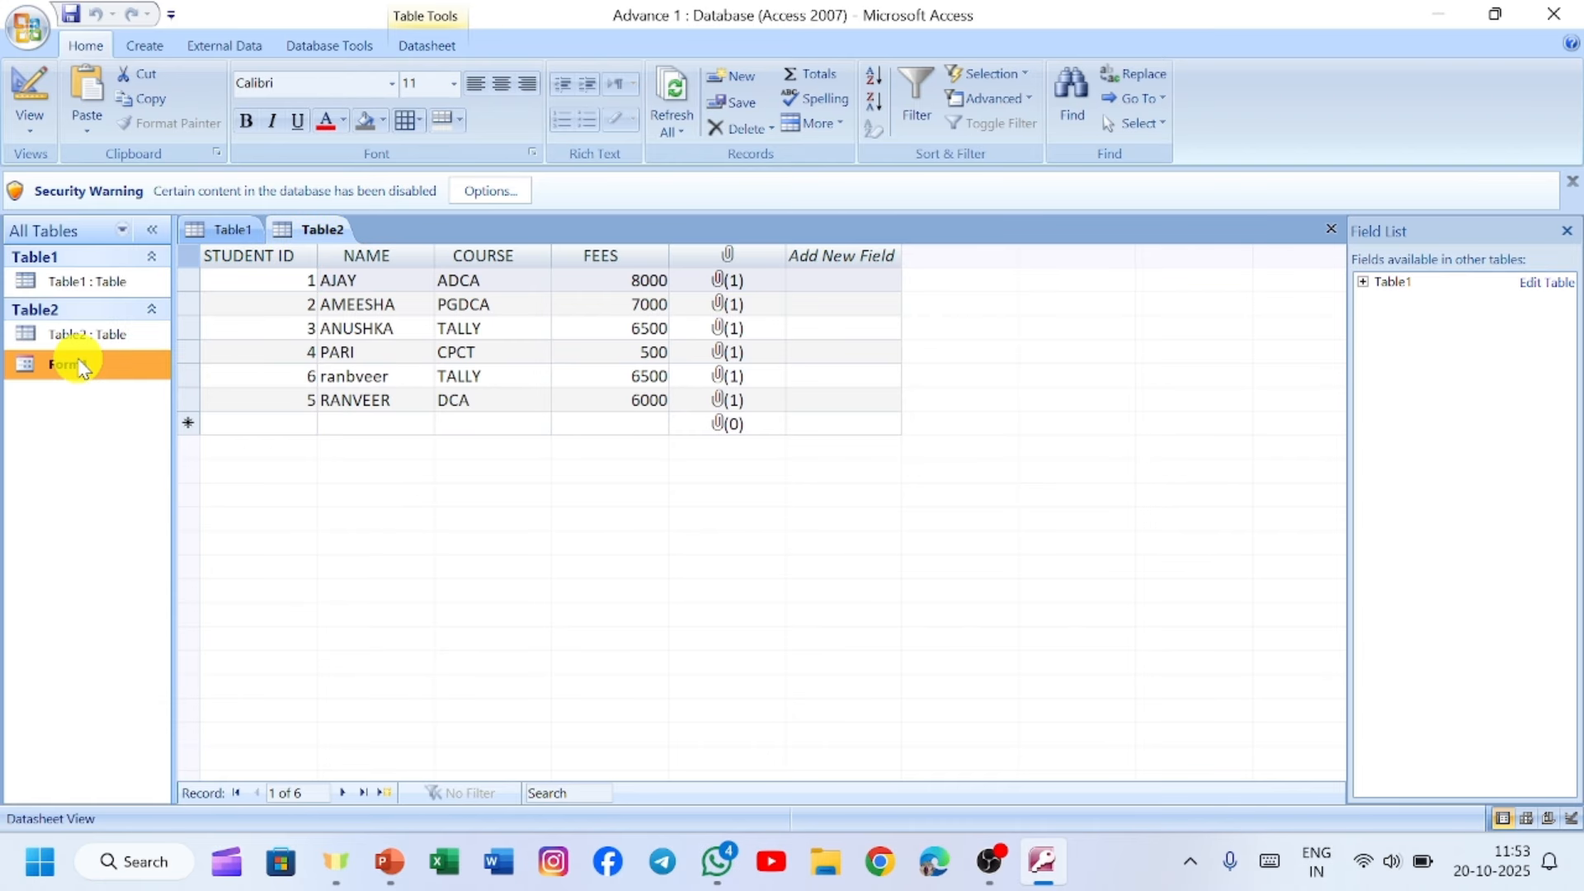
double_click(79, 364)
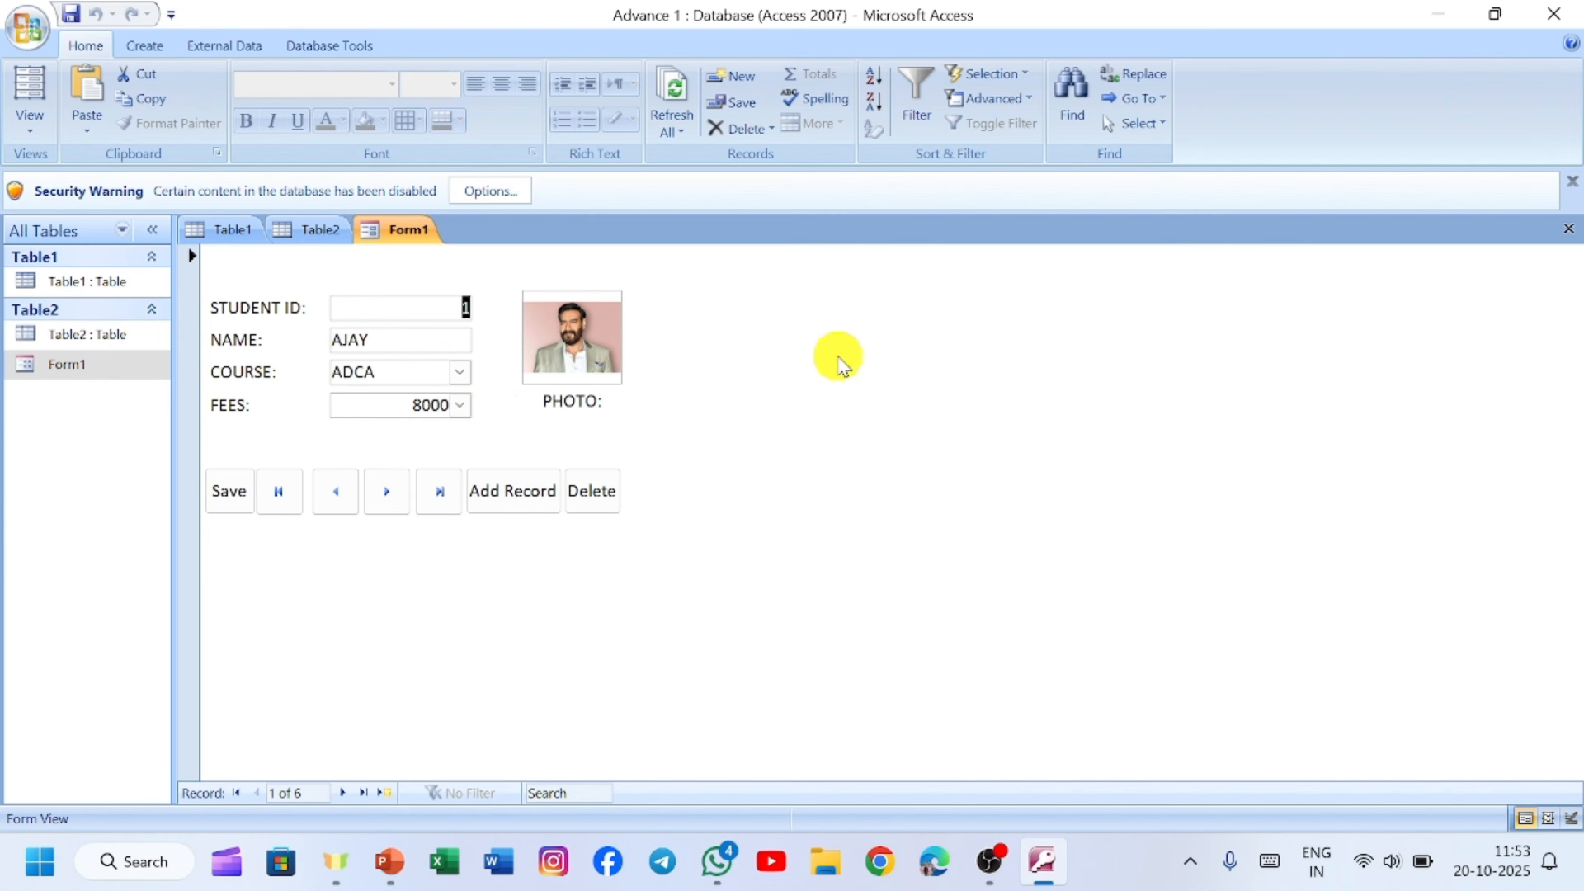
Step: Generate an automatic report from Table2 and look through its records and photos
click(104, 338)
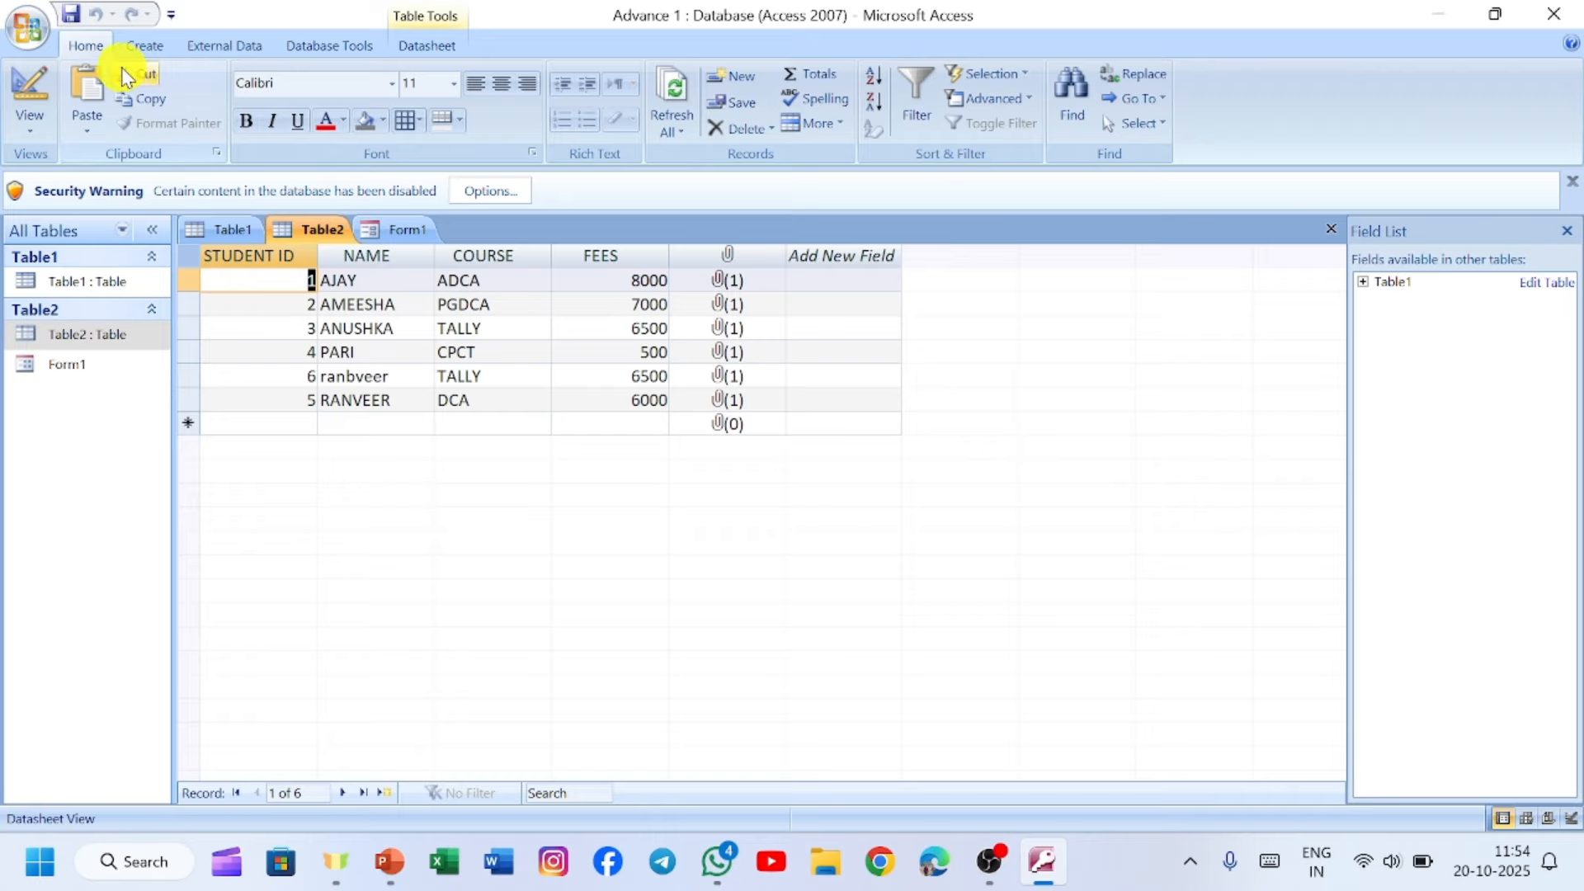
click(147, 47)
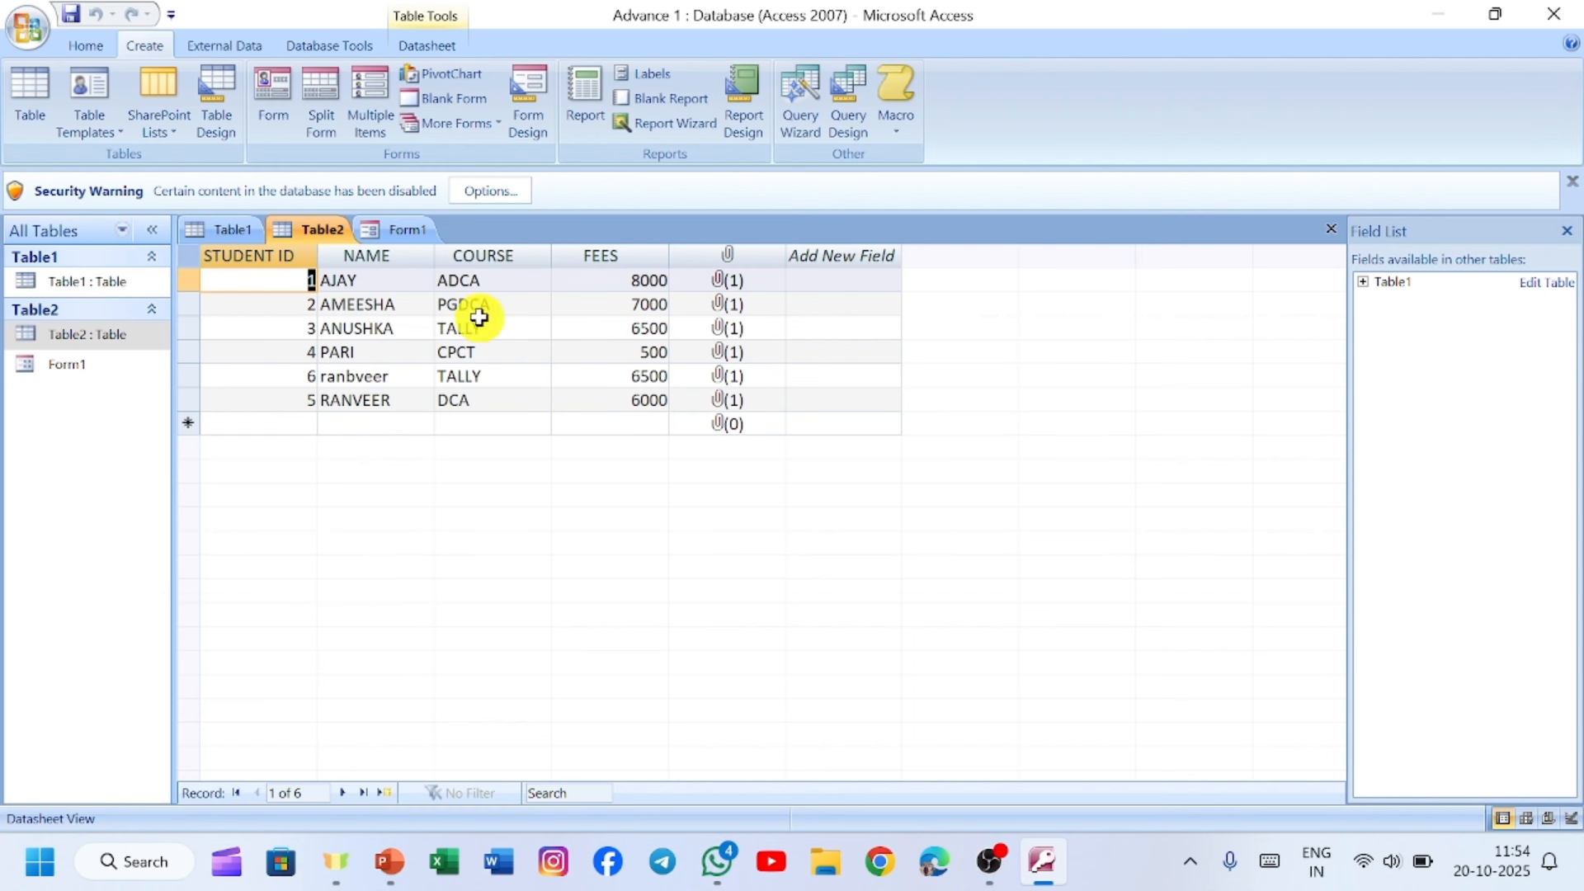
click(581, 91)
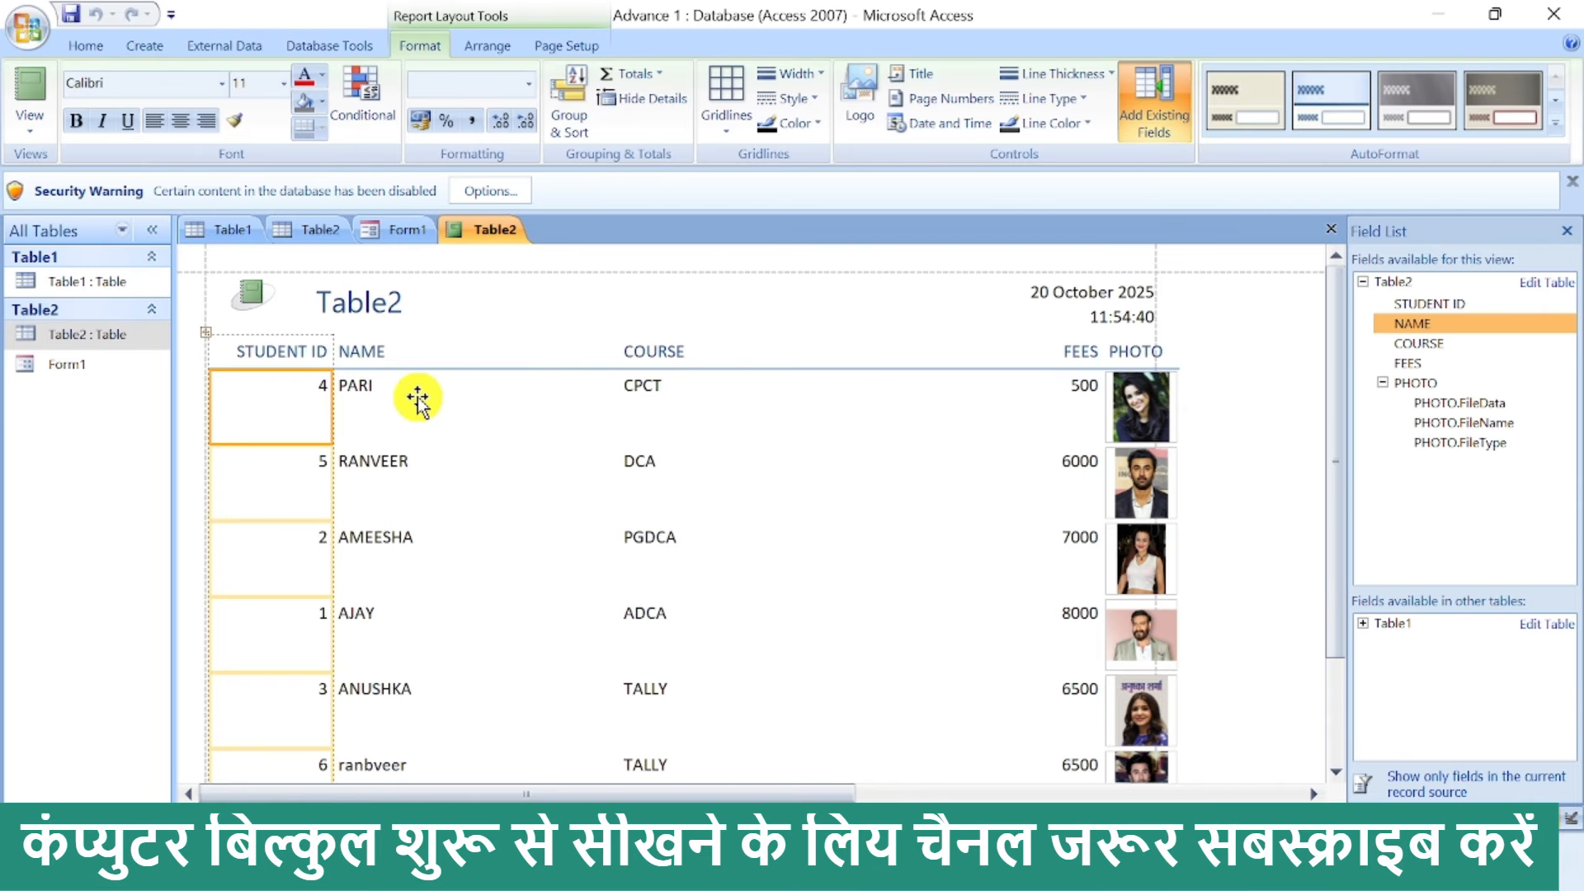
scroll(433, 396, down, 2)
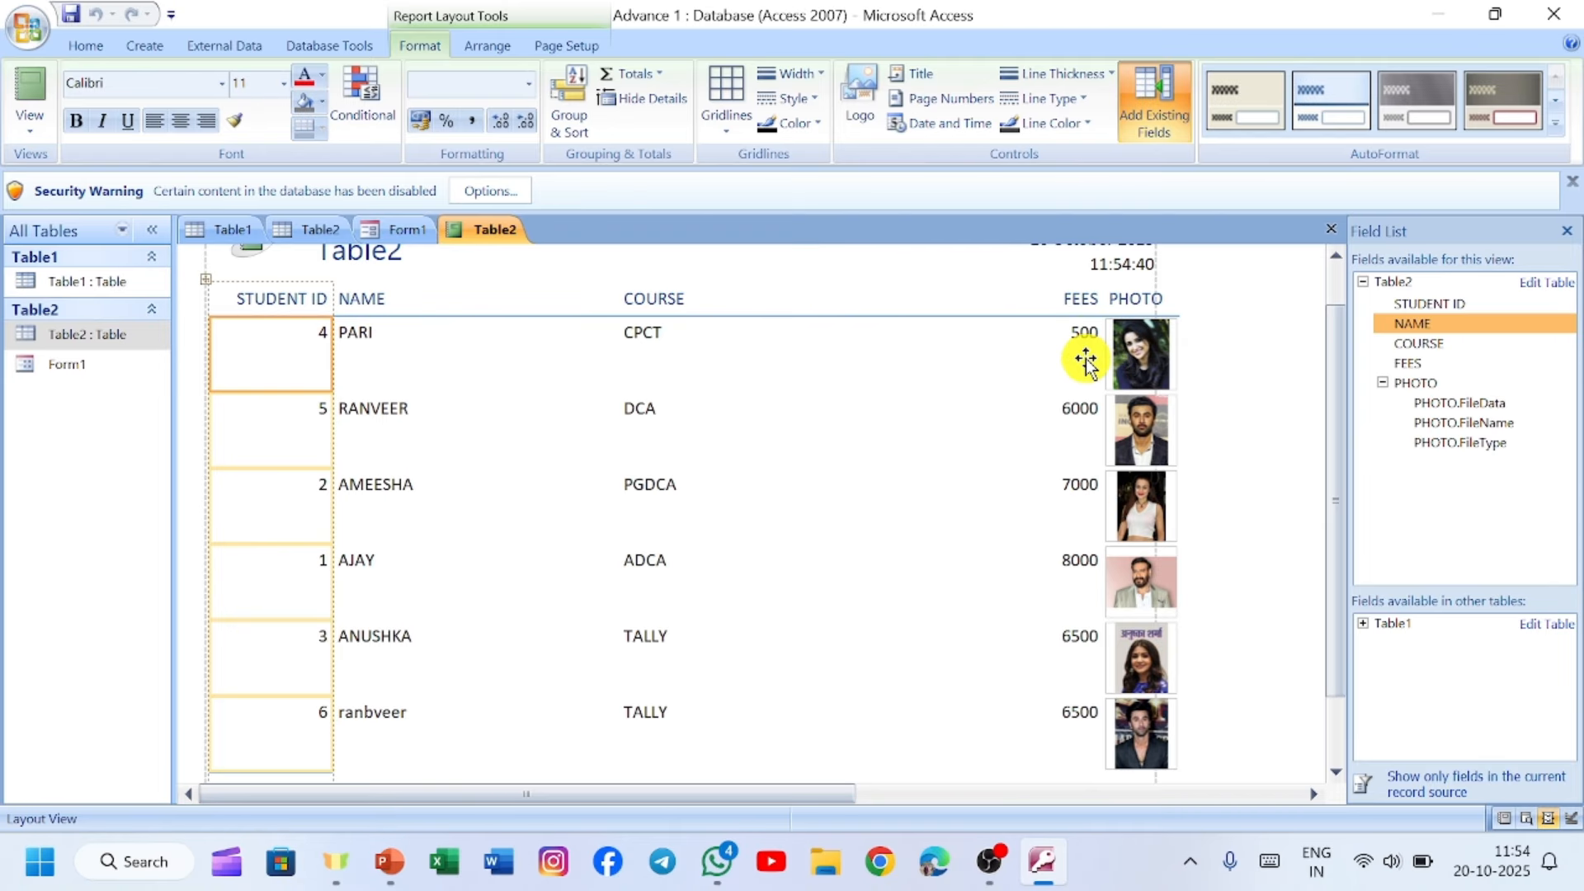
scroll(1087, 358, up, 1)
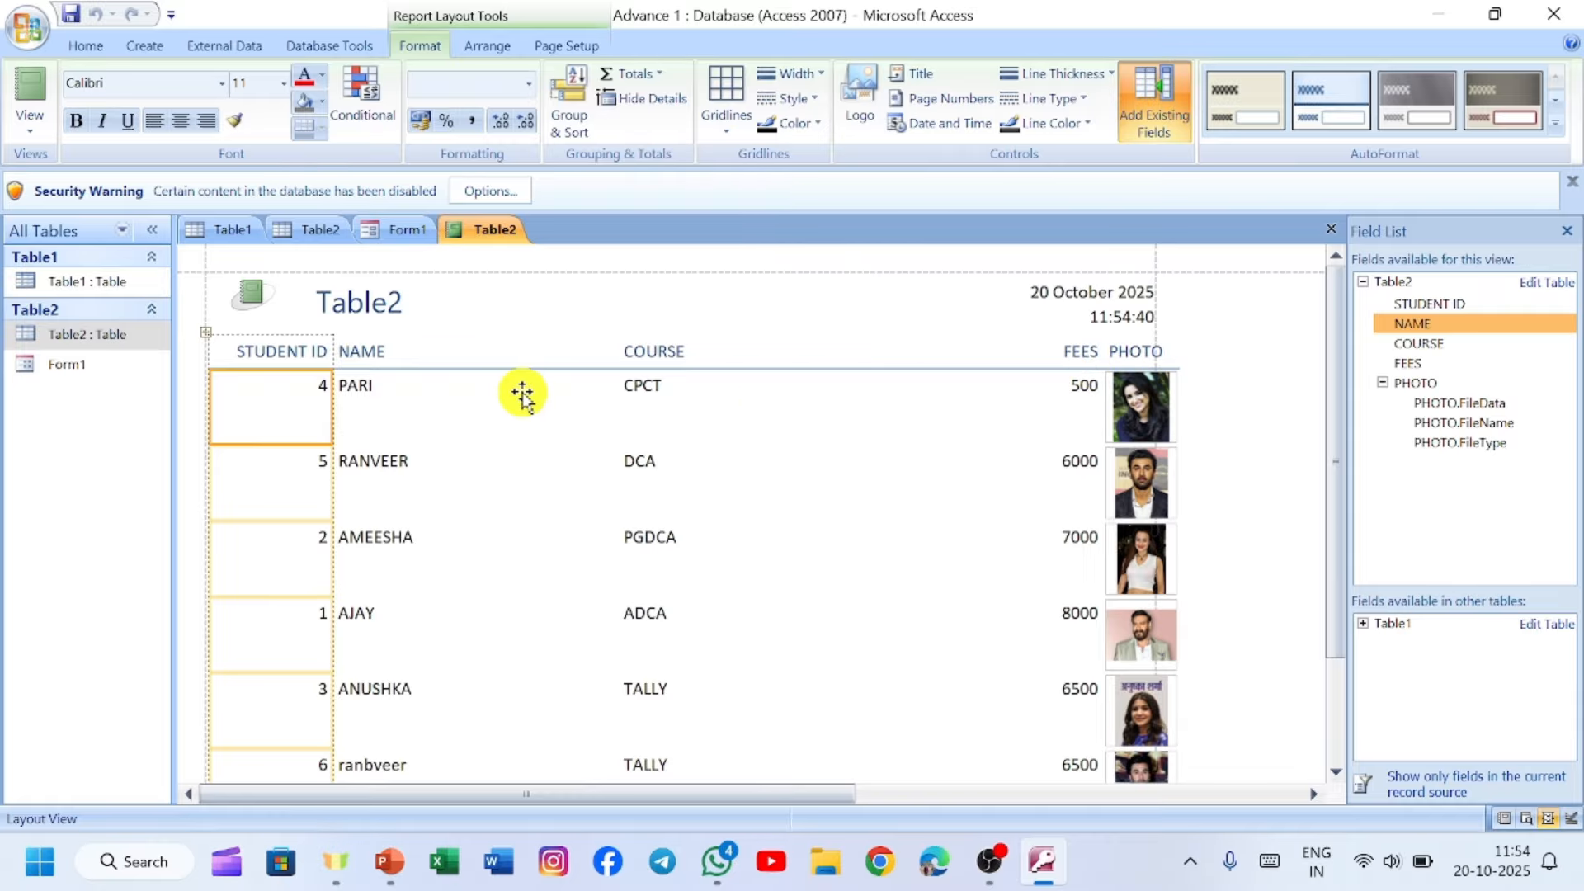
scroll(697, 417, down, 3)
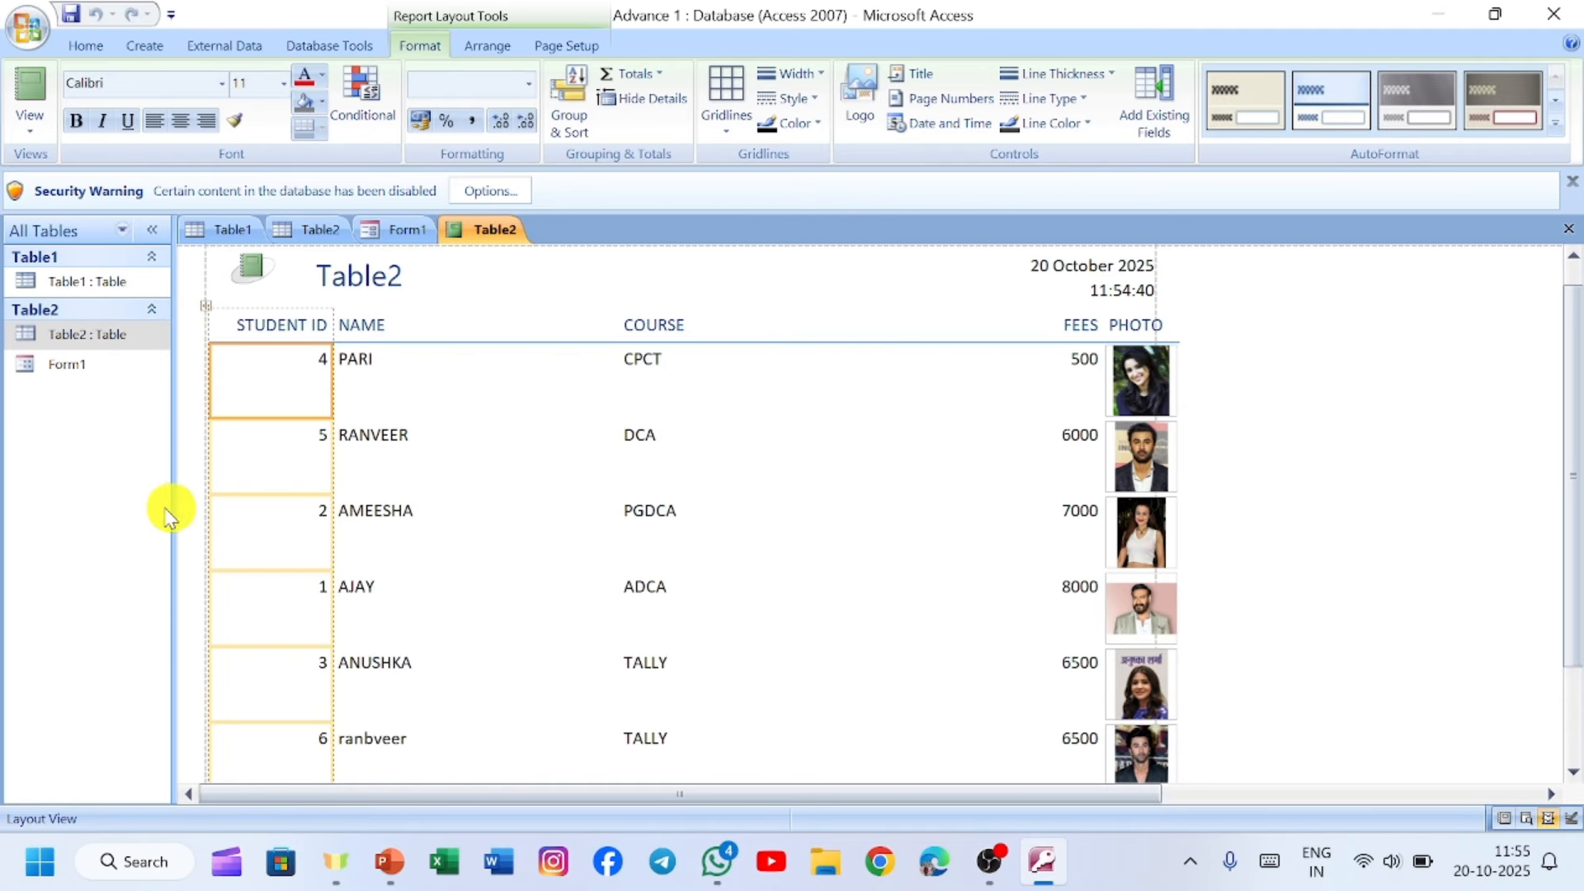
scroll(891, 462, down, 3)
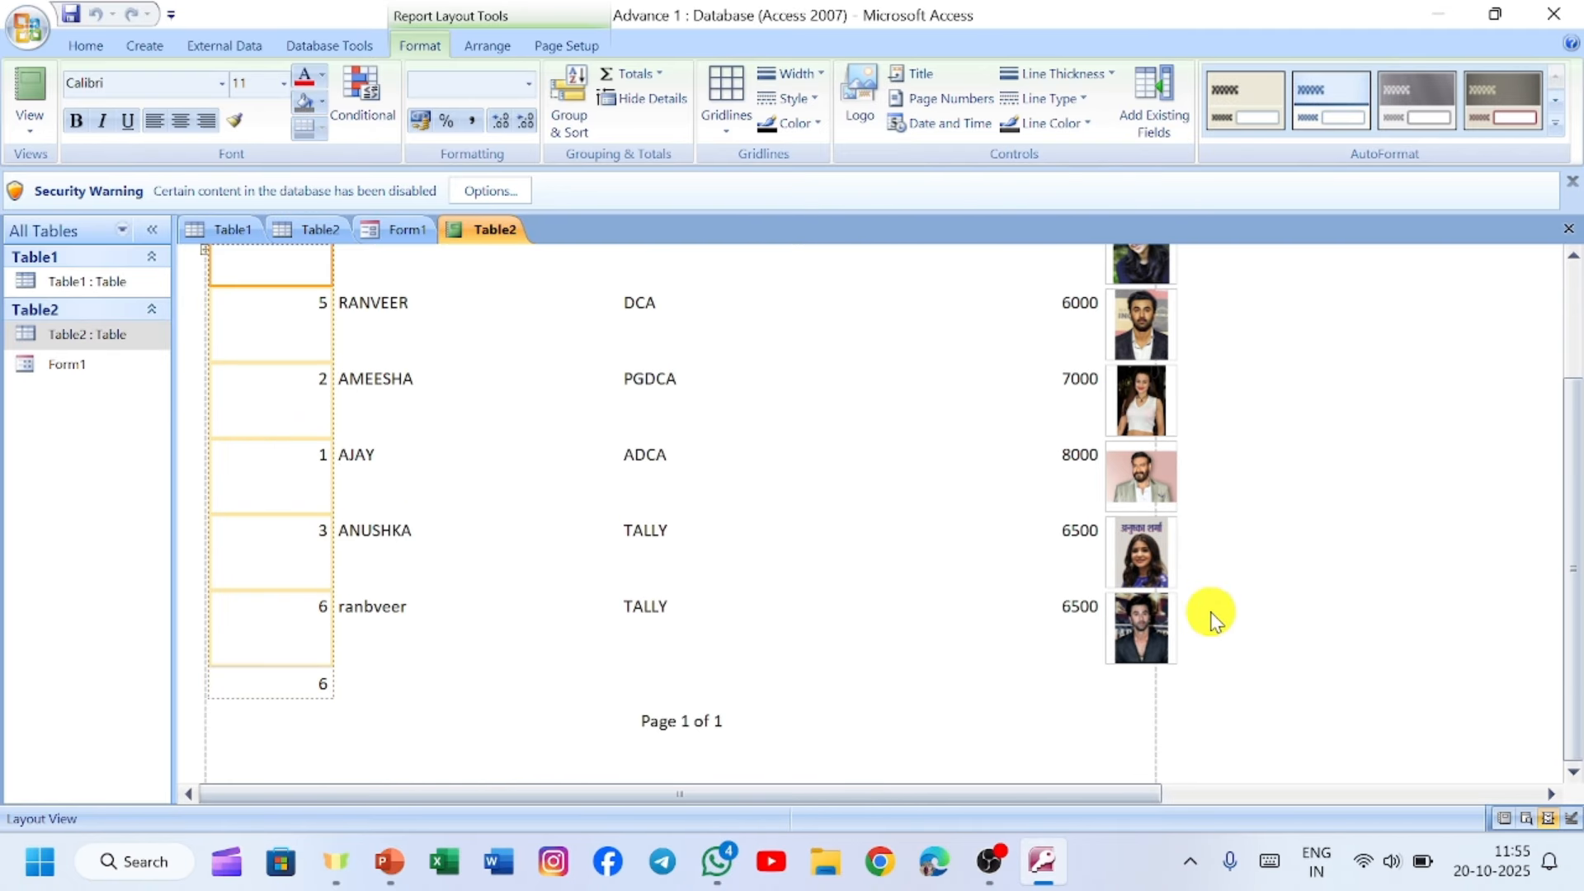
scroll(1066, 577, up, 1)
scroll(1066, 578, up, 3)
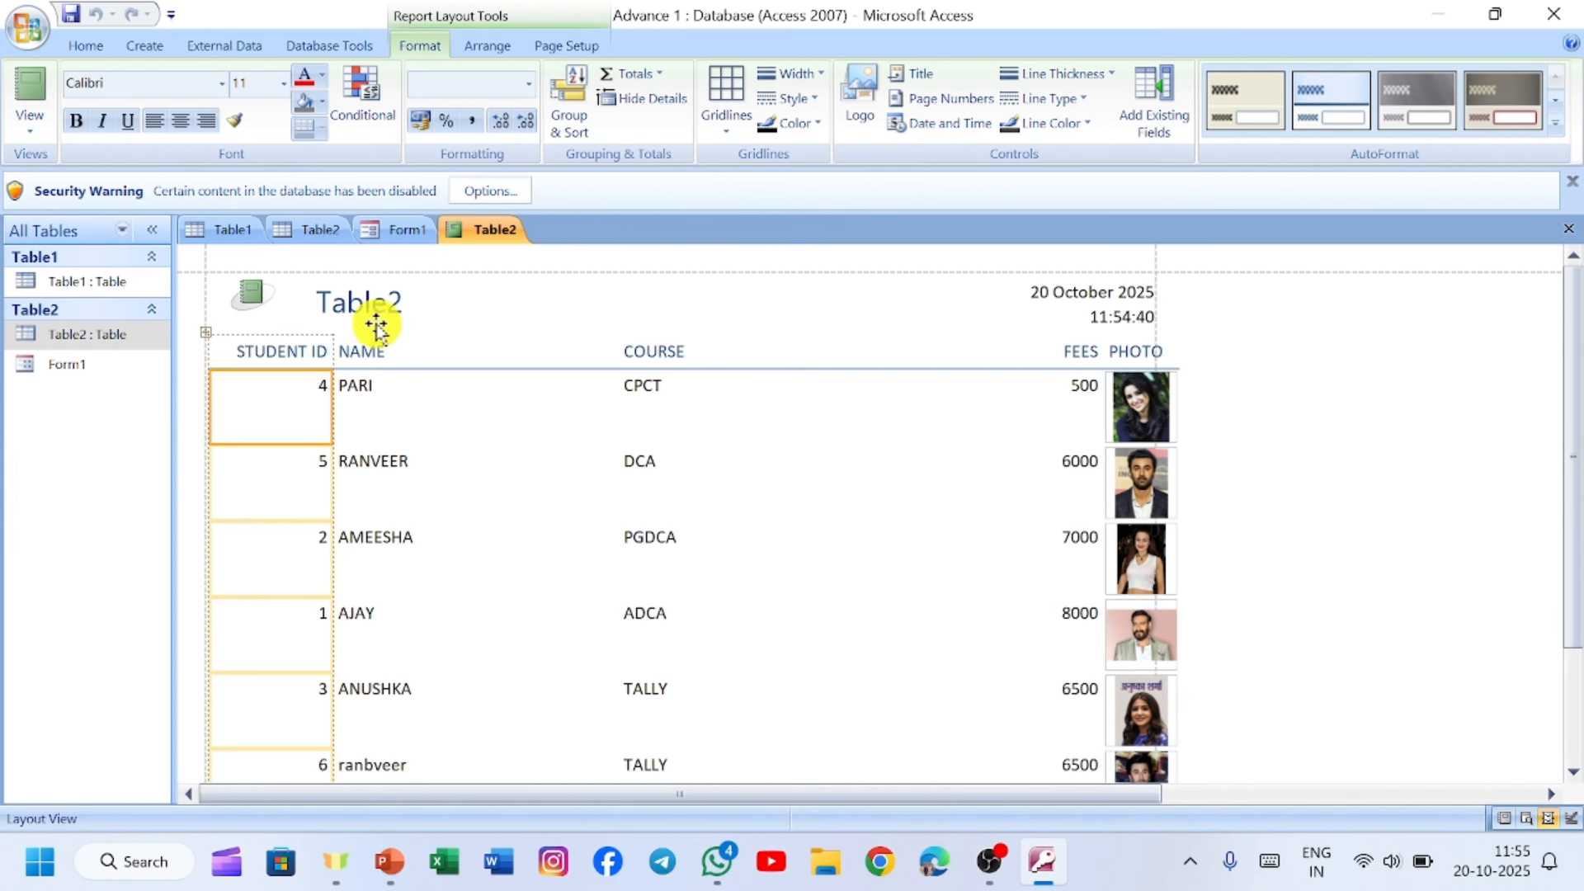
Step: Narrow the STUDENT ID, NAME, COURSE and FEES columns of the Table2 report
click(325, 418)
drag(325, 418, 307, 424)
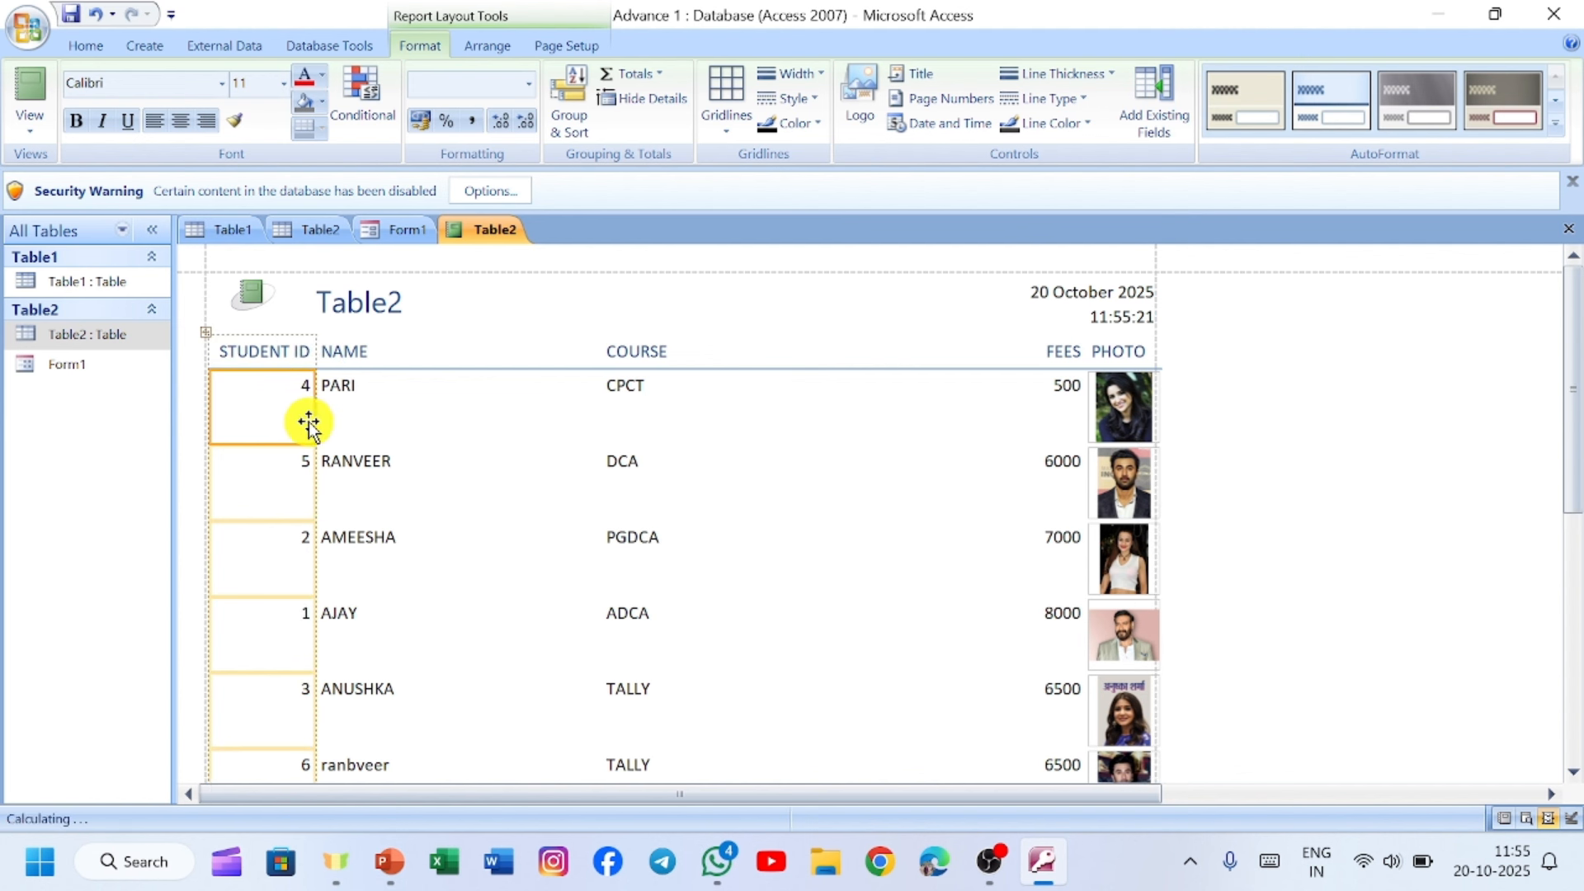
click(405, 423)
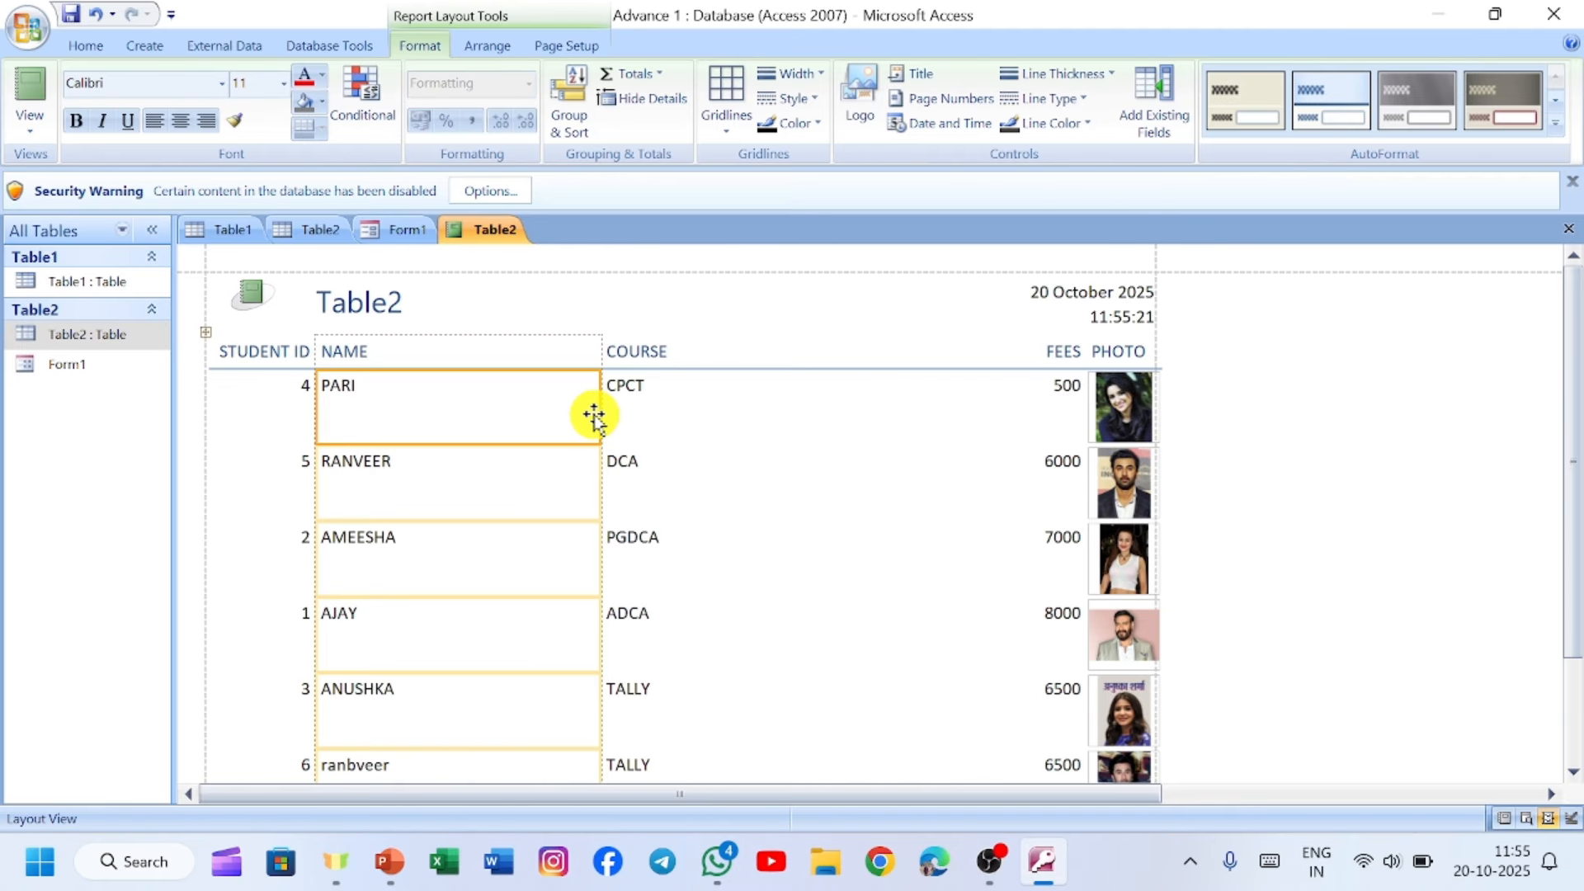
drag(596, 414, 463, 431)
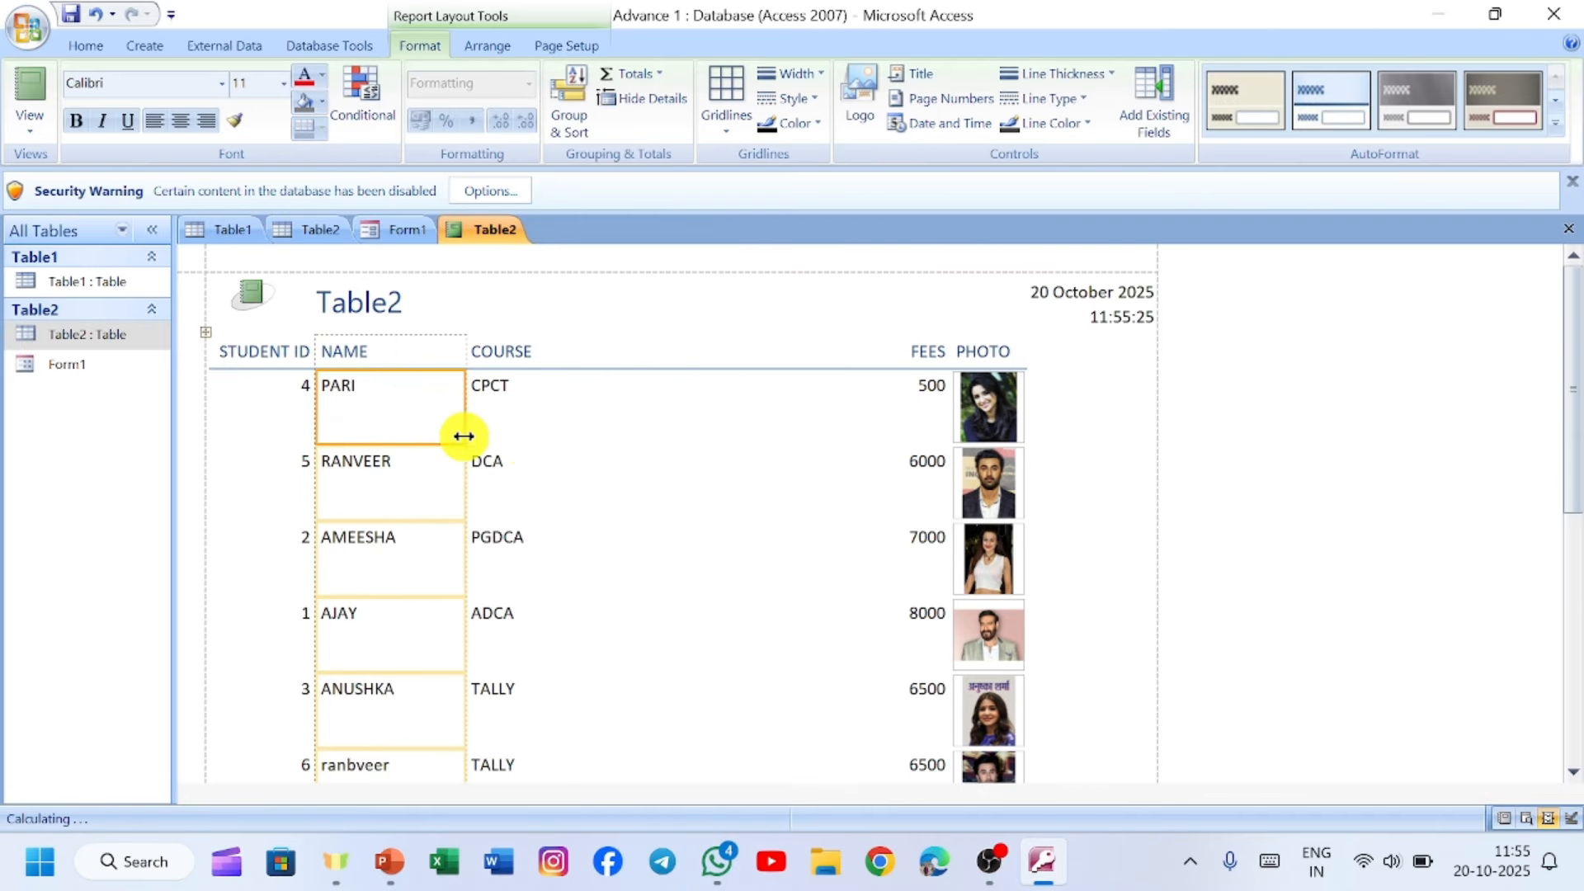
click(624, 450)
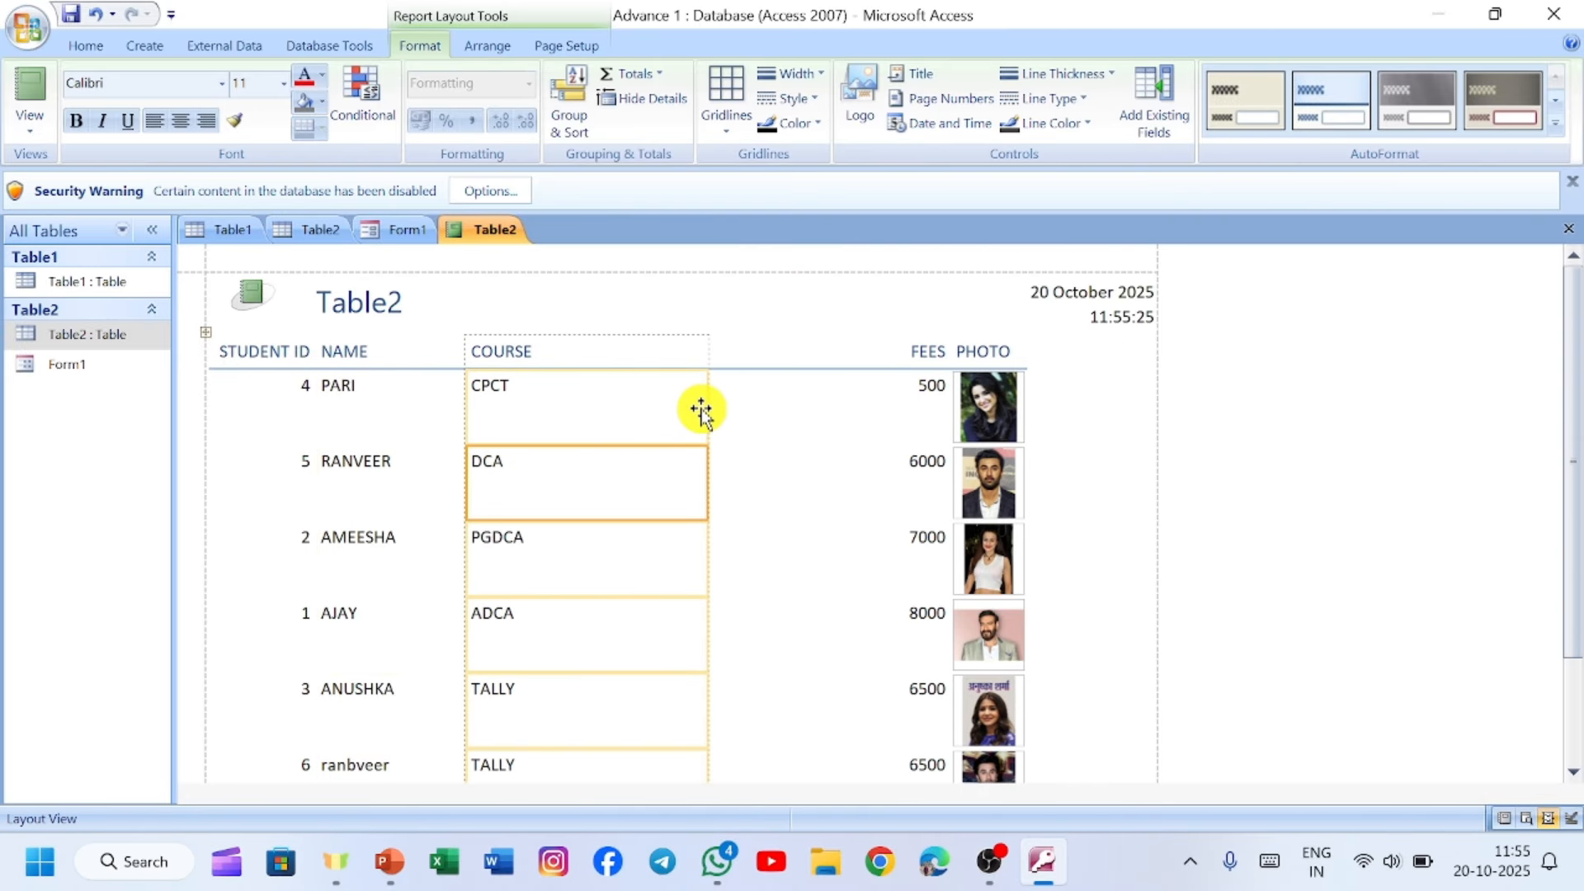
drag(706, 406, 611, 434)
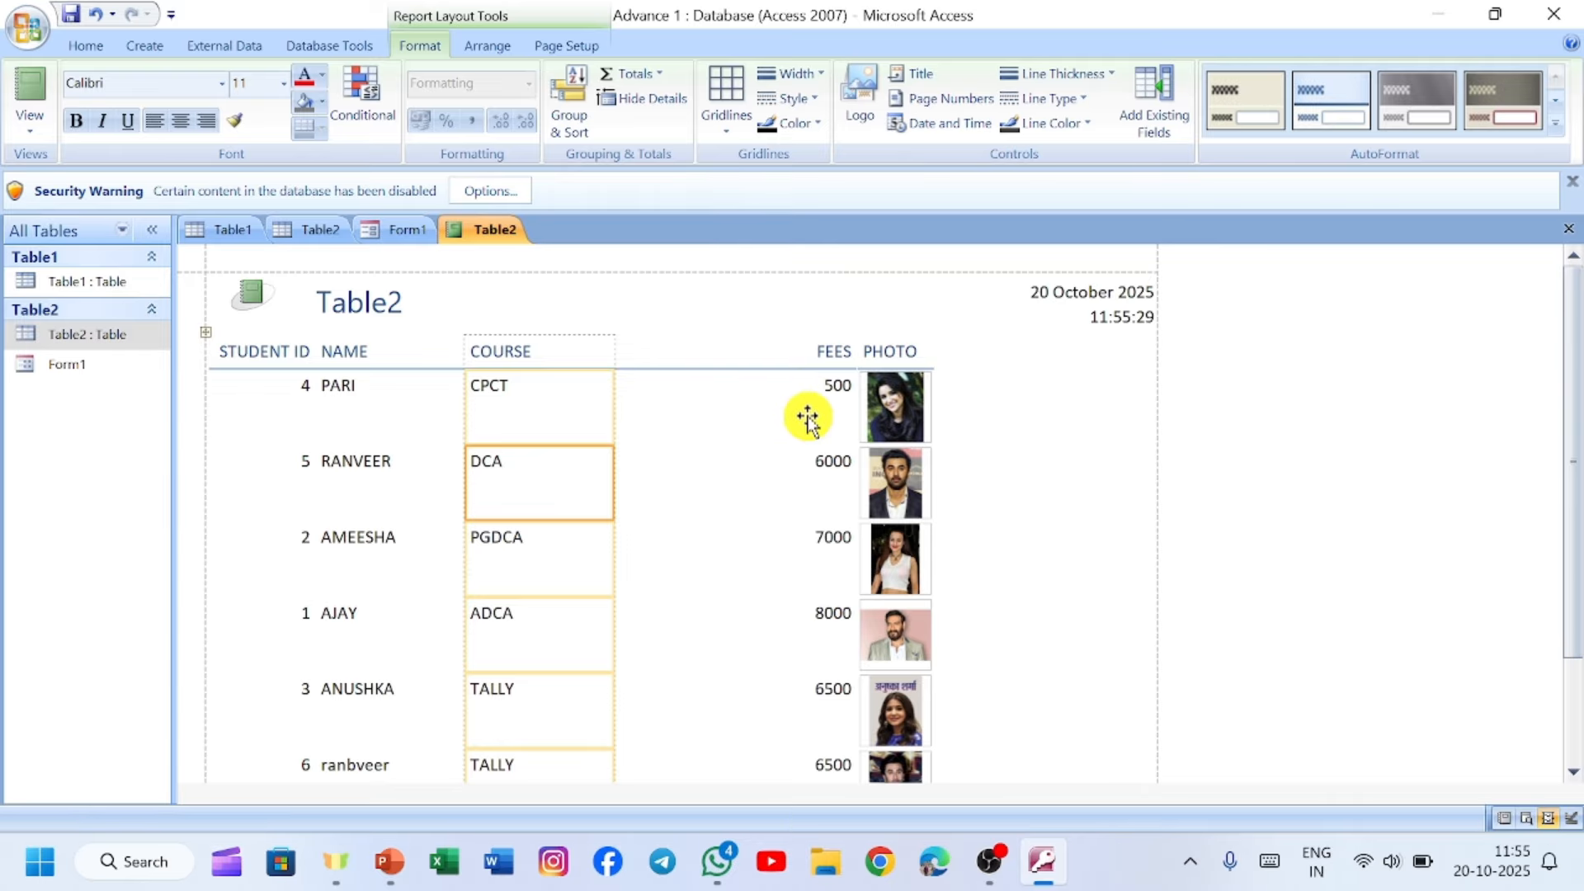
click(813, 416)
drag(854, 492, 771, 513)
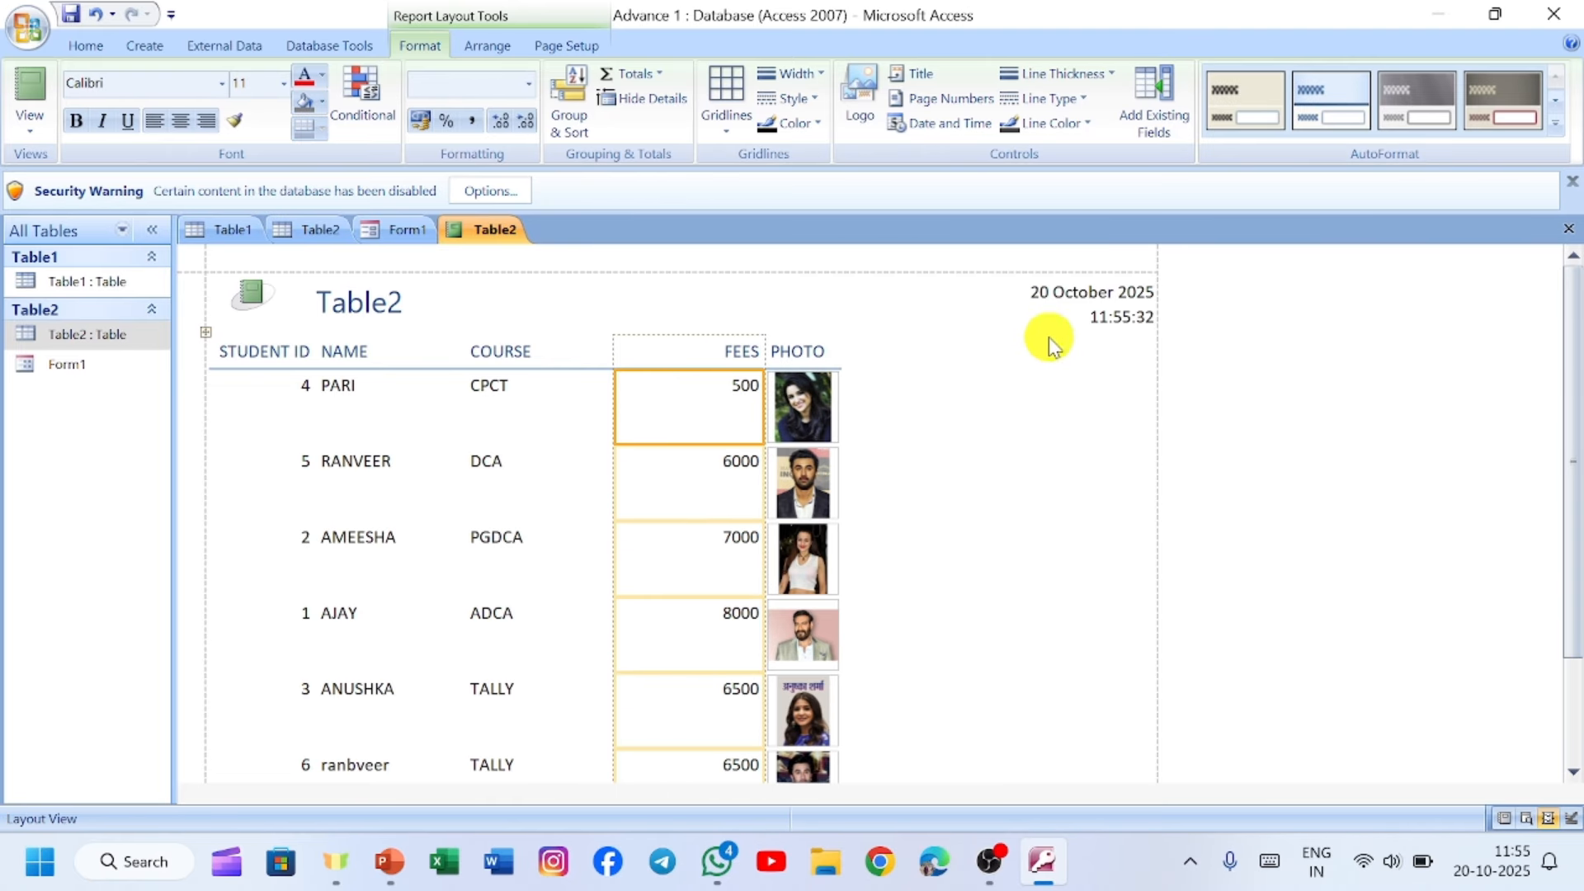
Step: Widen the PHOTO column of the Table2 report slightly and check the layout down to the page footer
click(843, 475)
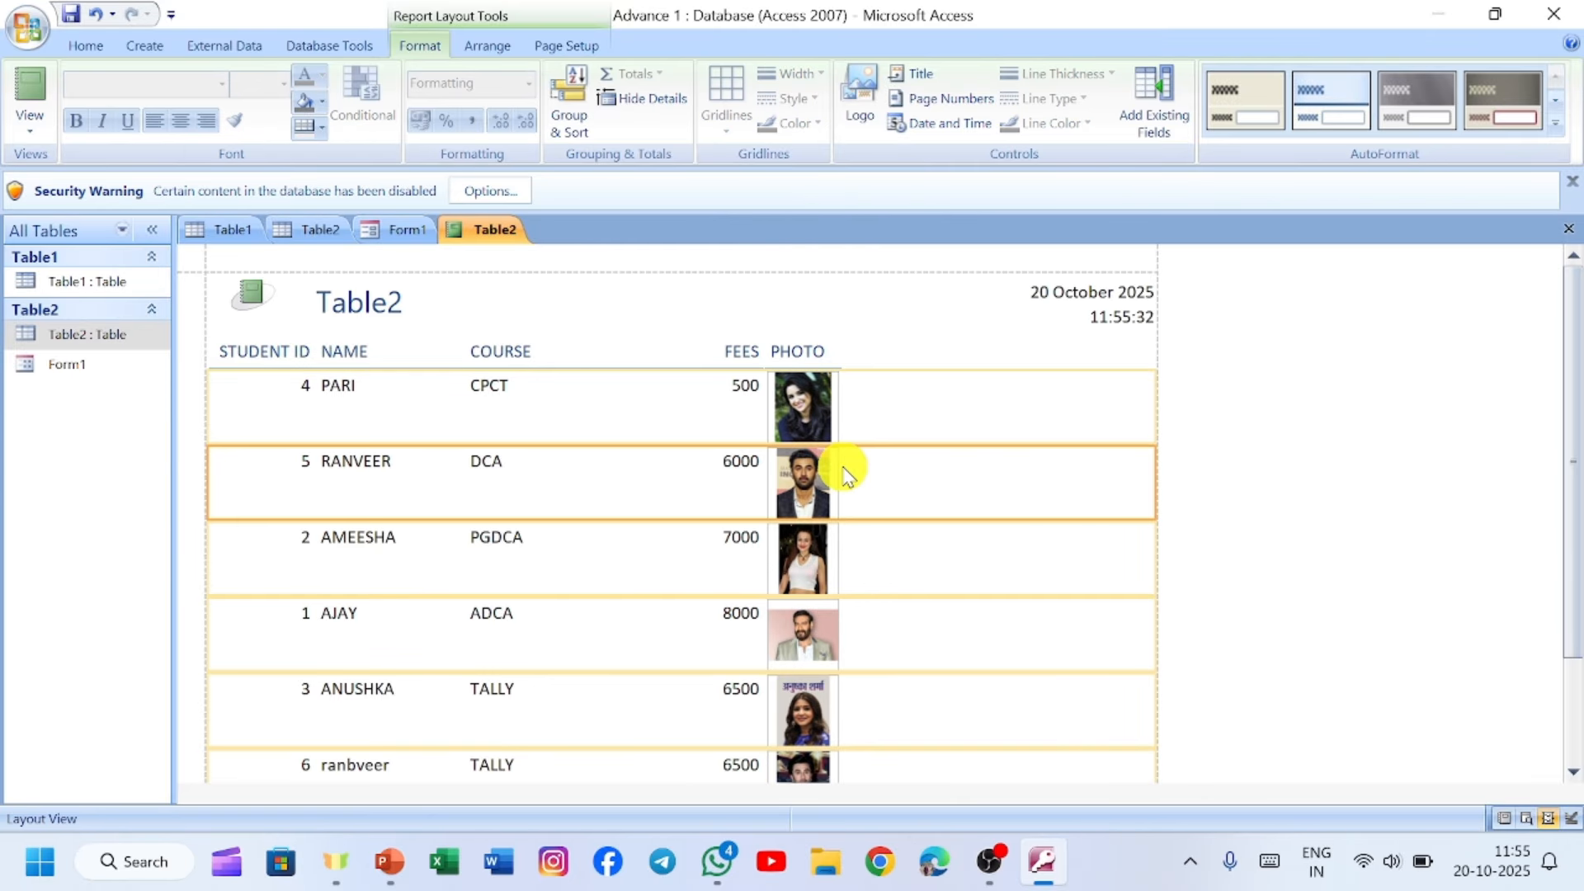
click(843, 404)
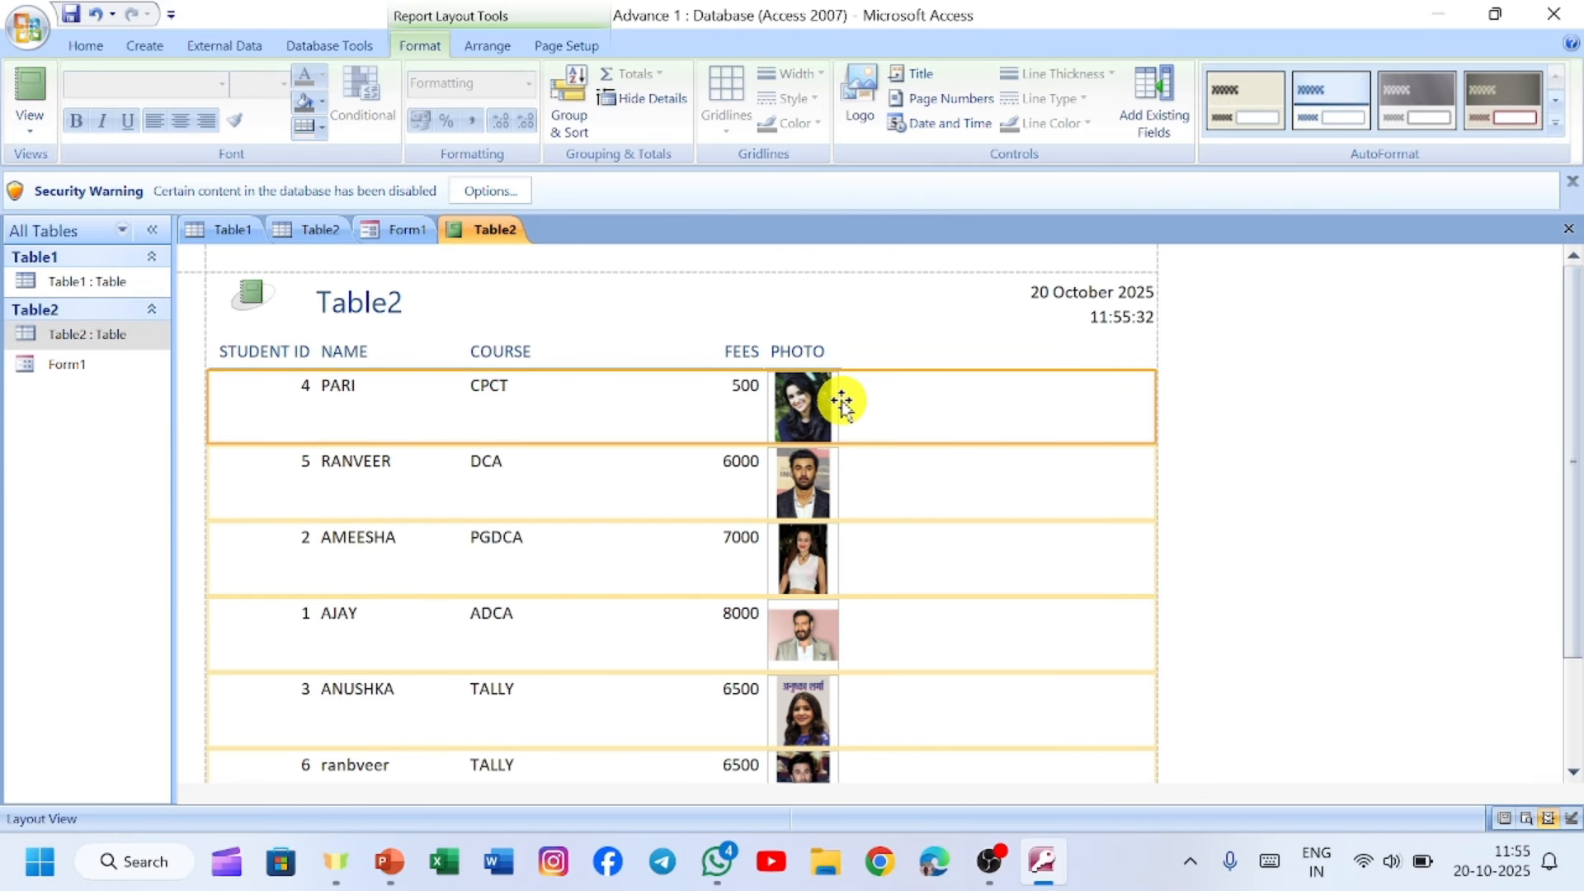
click(804, 326)
click(810, 352)
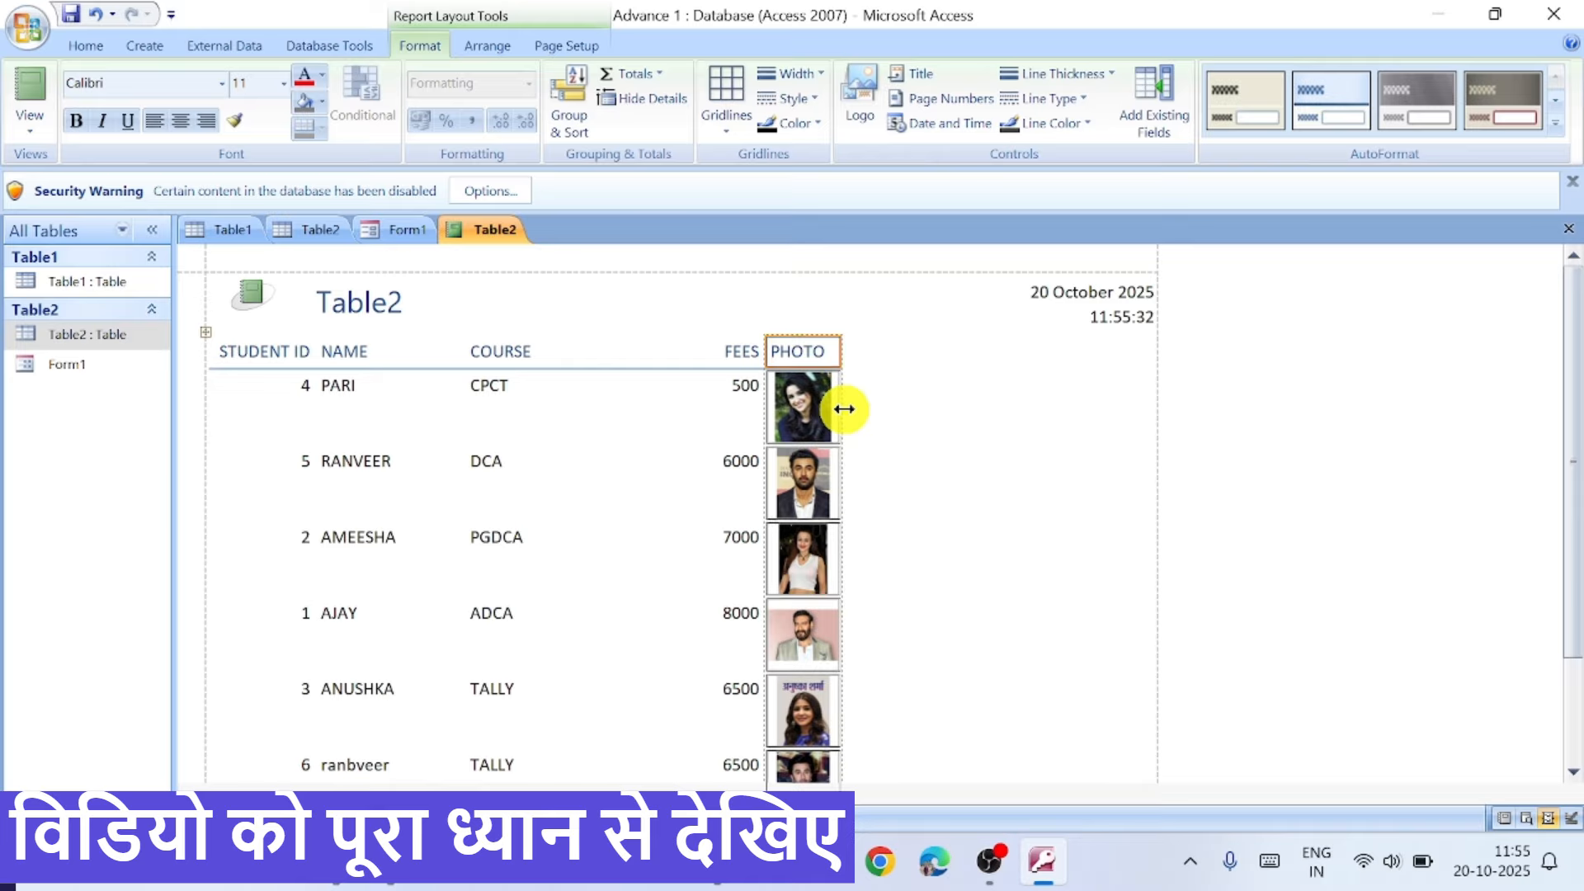
drag(838, 406, 878, 419)
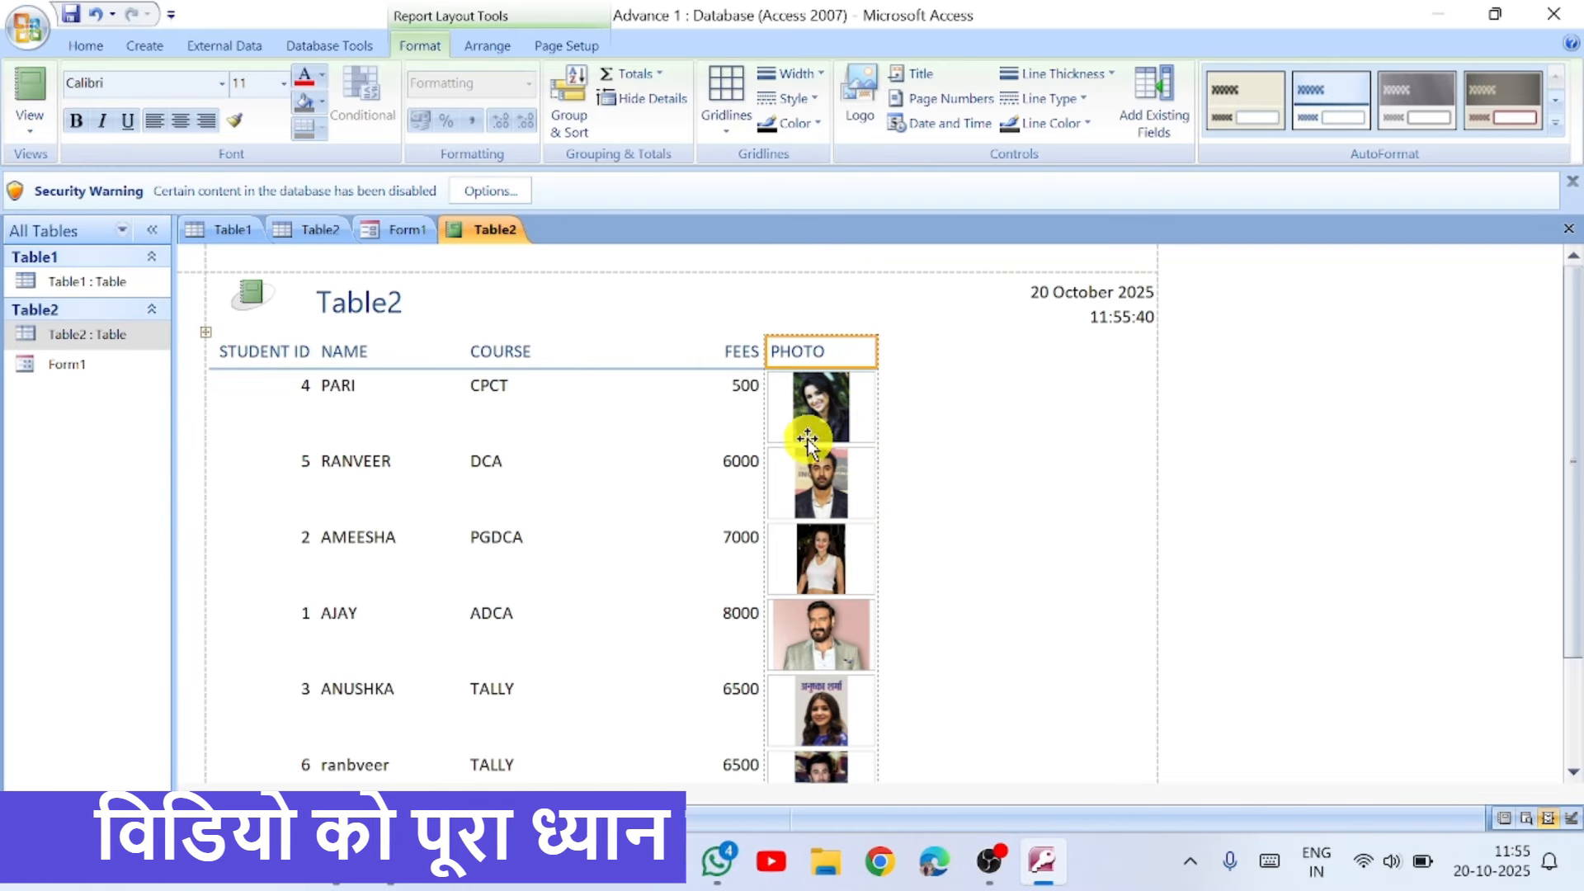
scroll(714, 463, down, 1)
scroll(714, 463, down, 3)
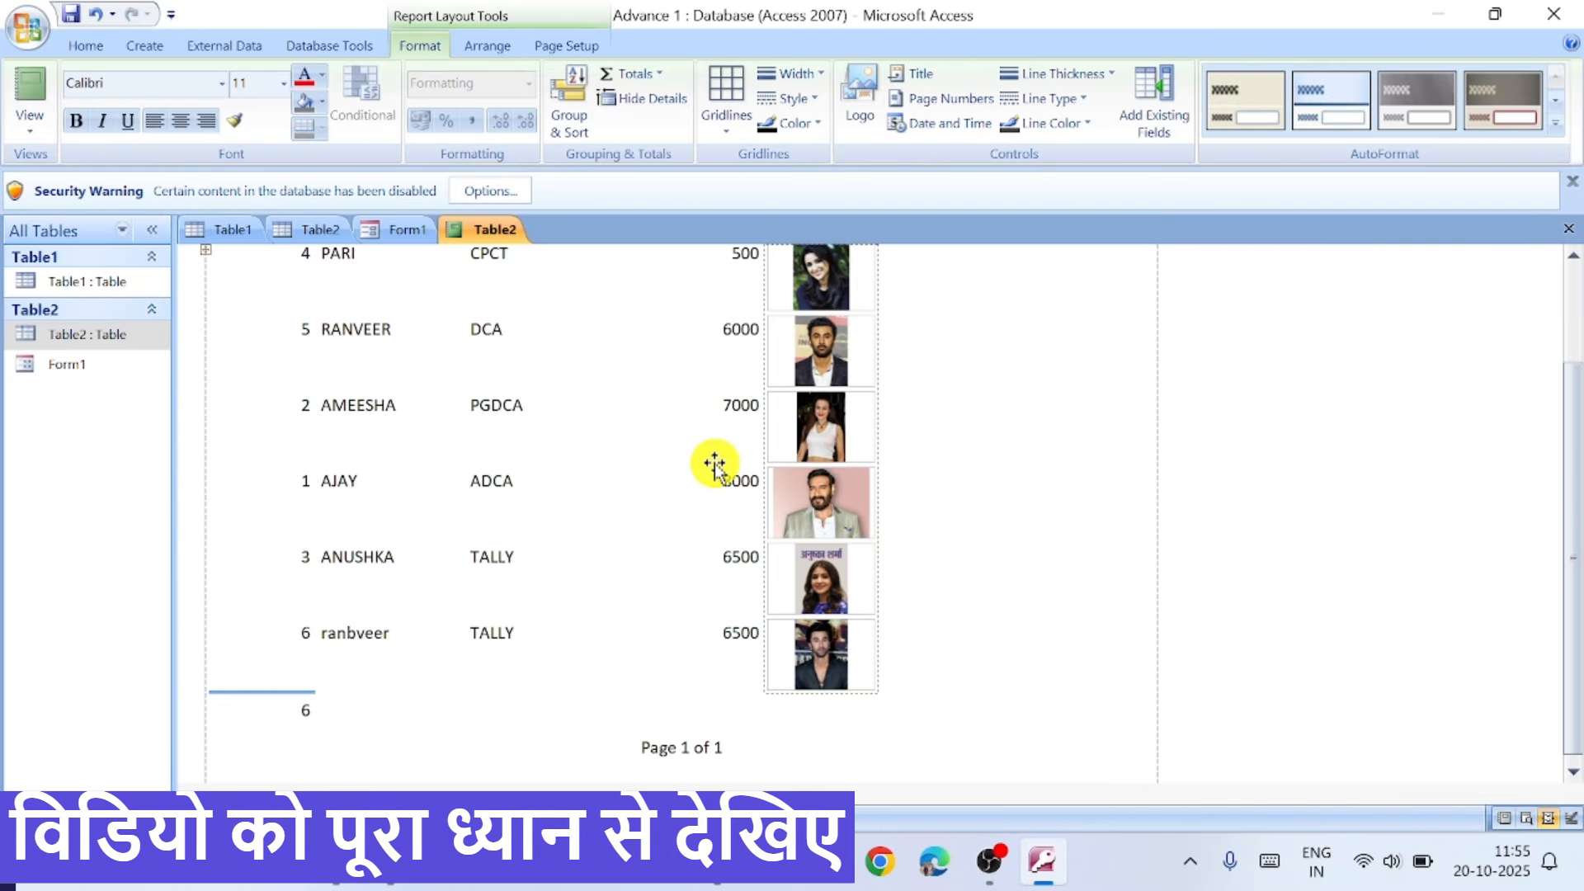
scroll(708, 577, down, 1)
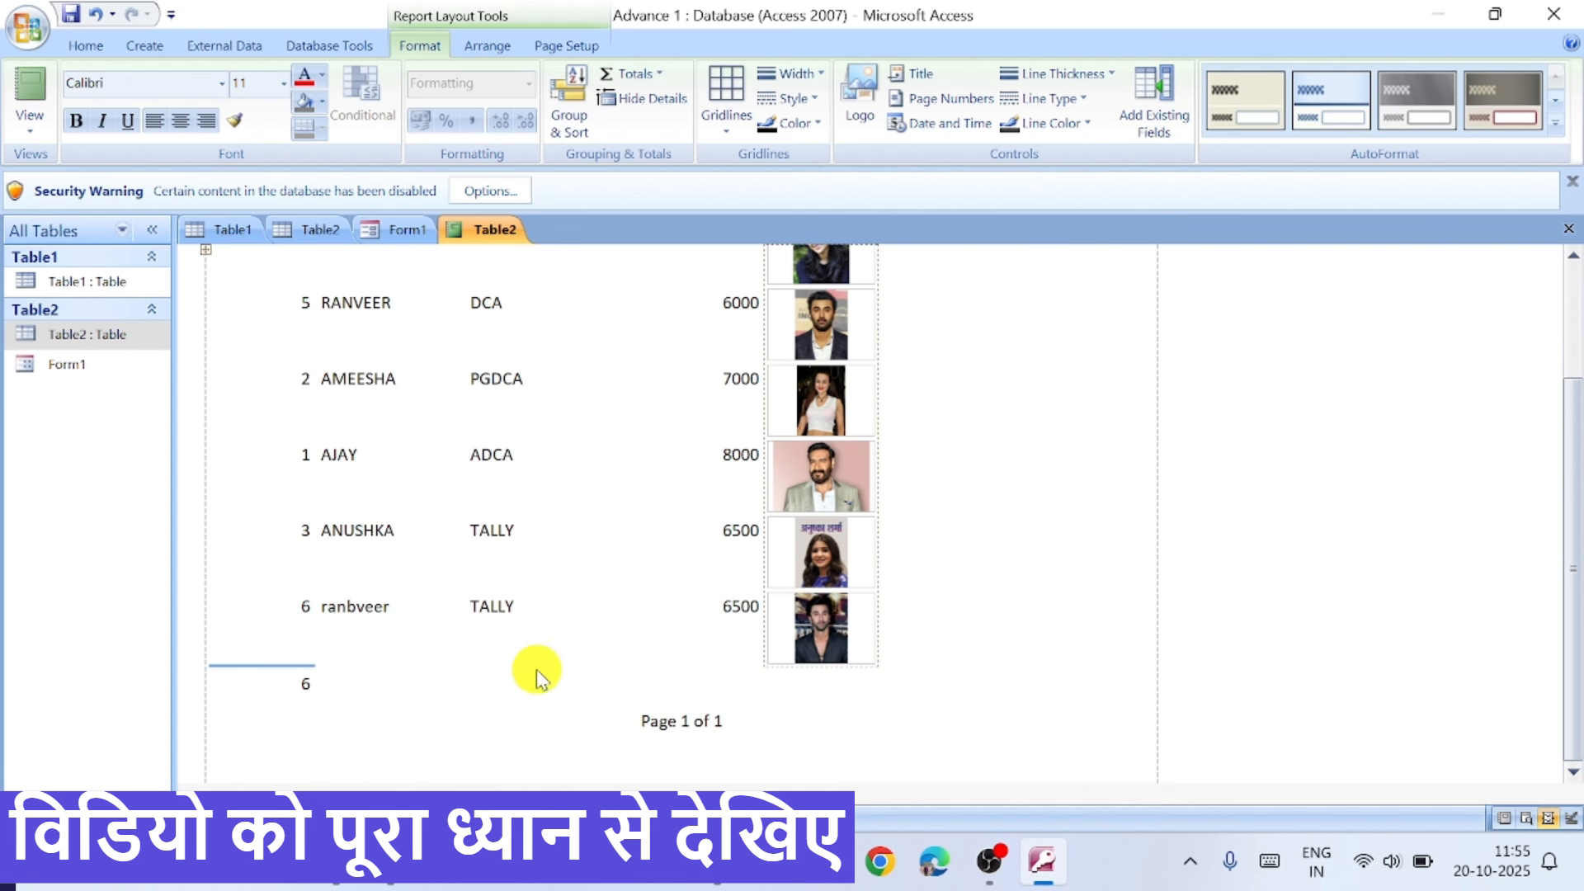
scroll(675, 665, up, 3)
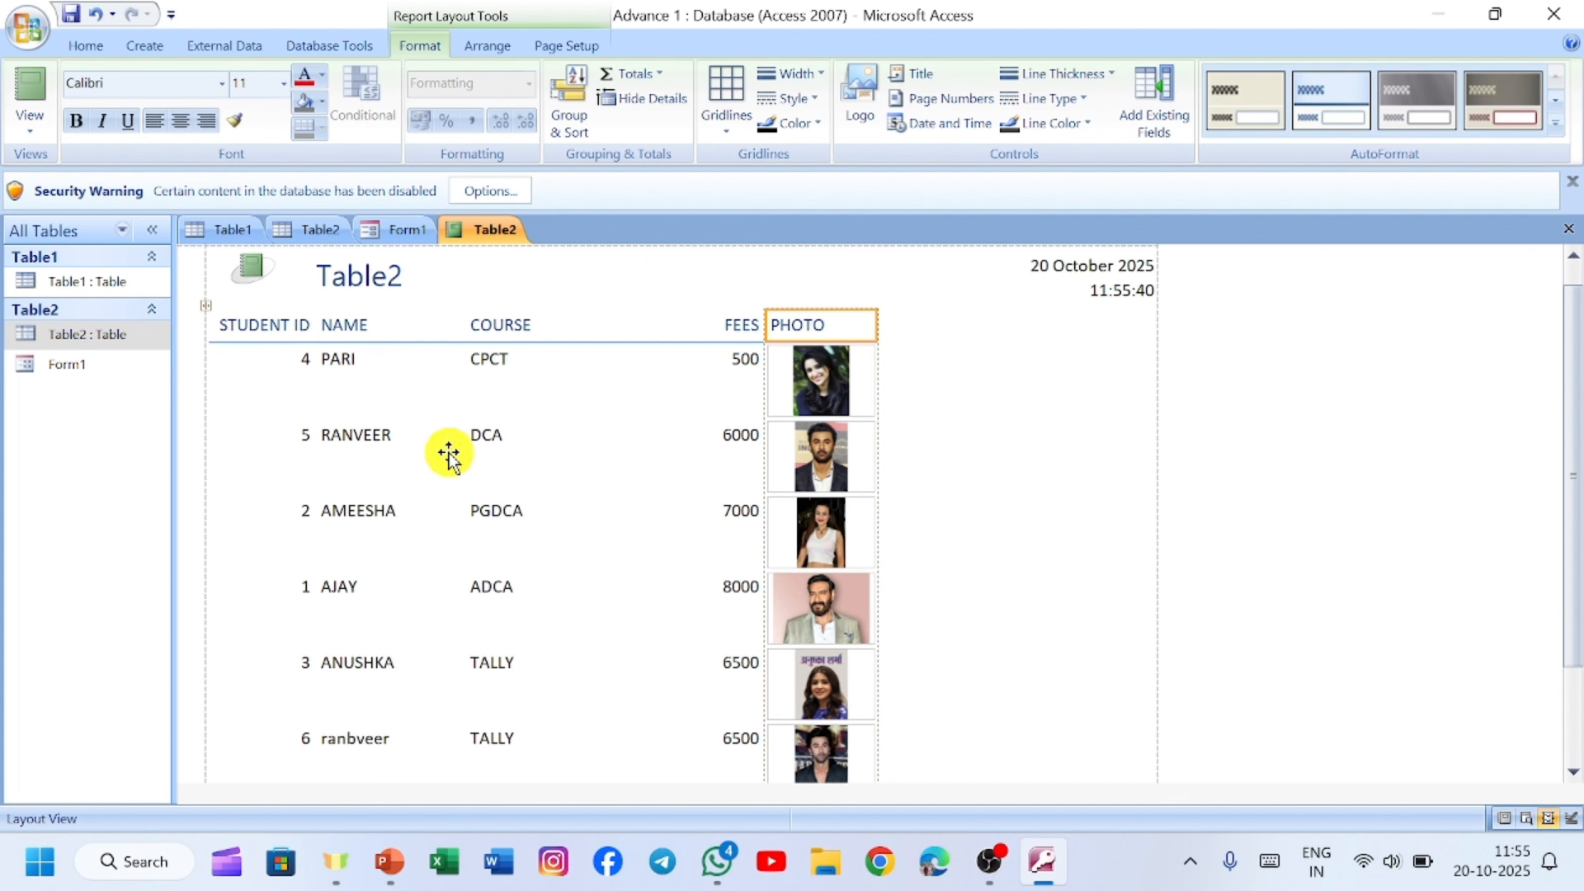
Step: Center the FEES heading and the fee values in the Table2 report
click(722, 322)
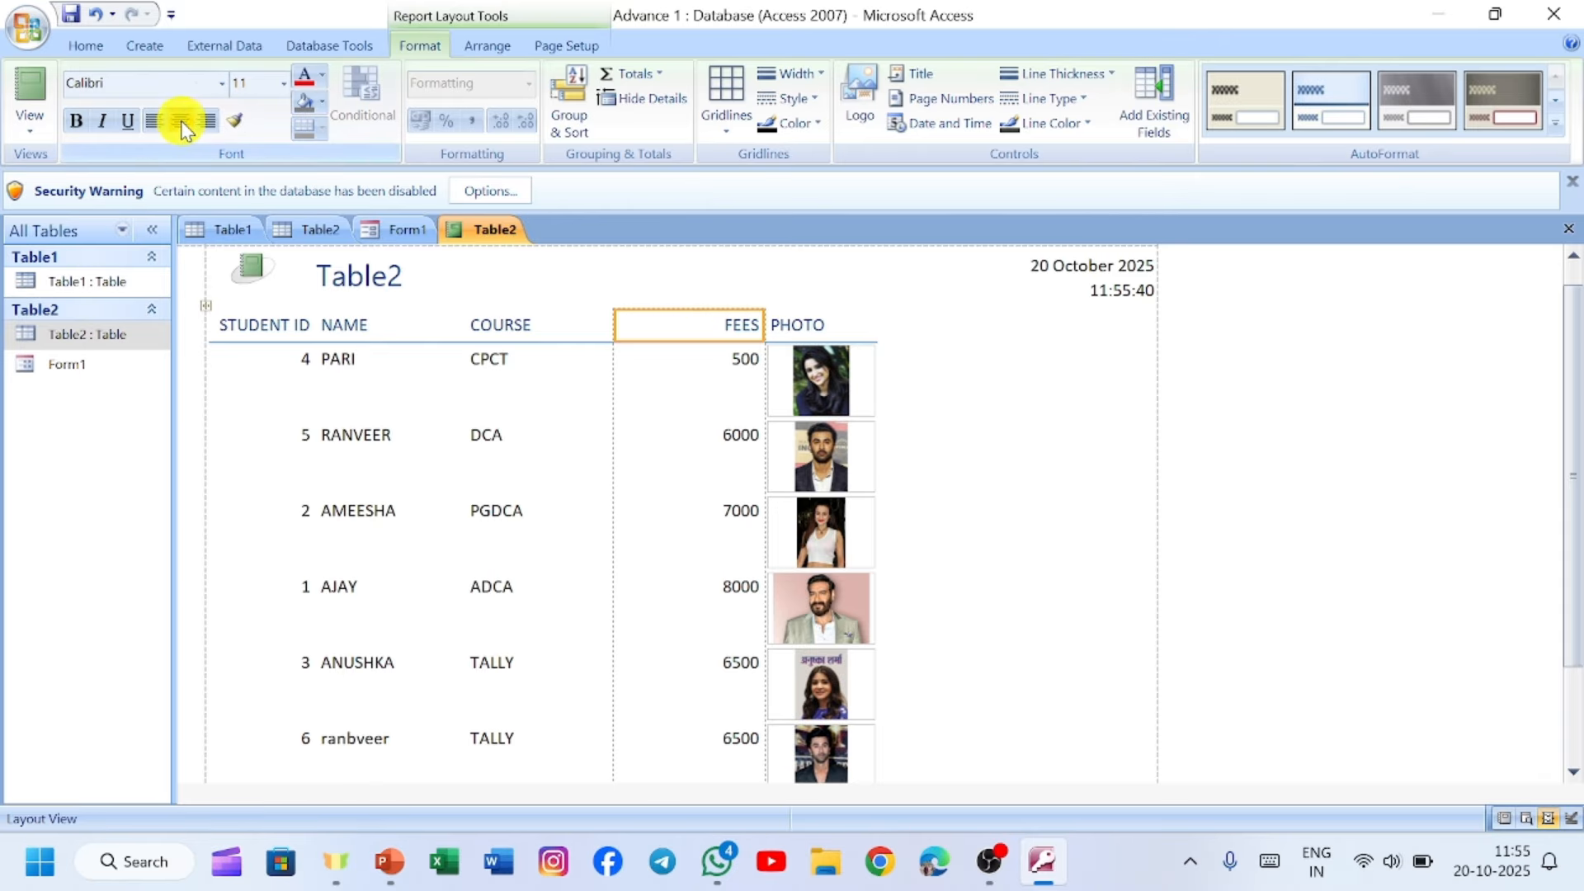
click(707, 361)
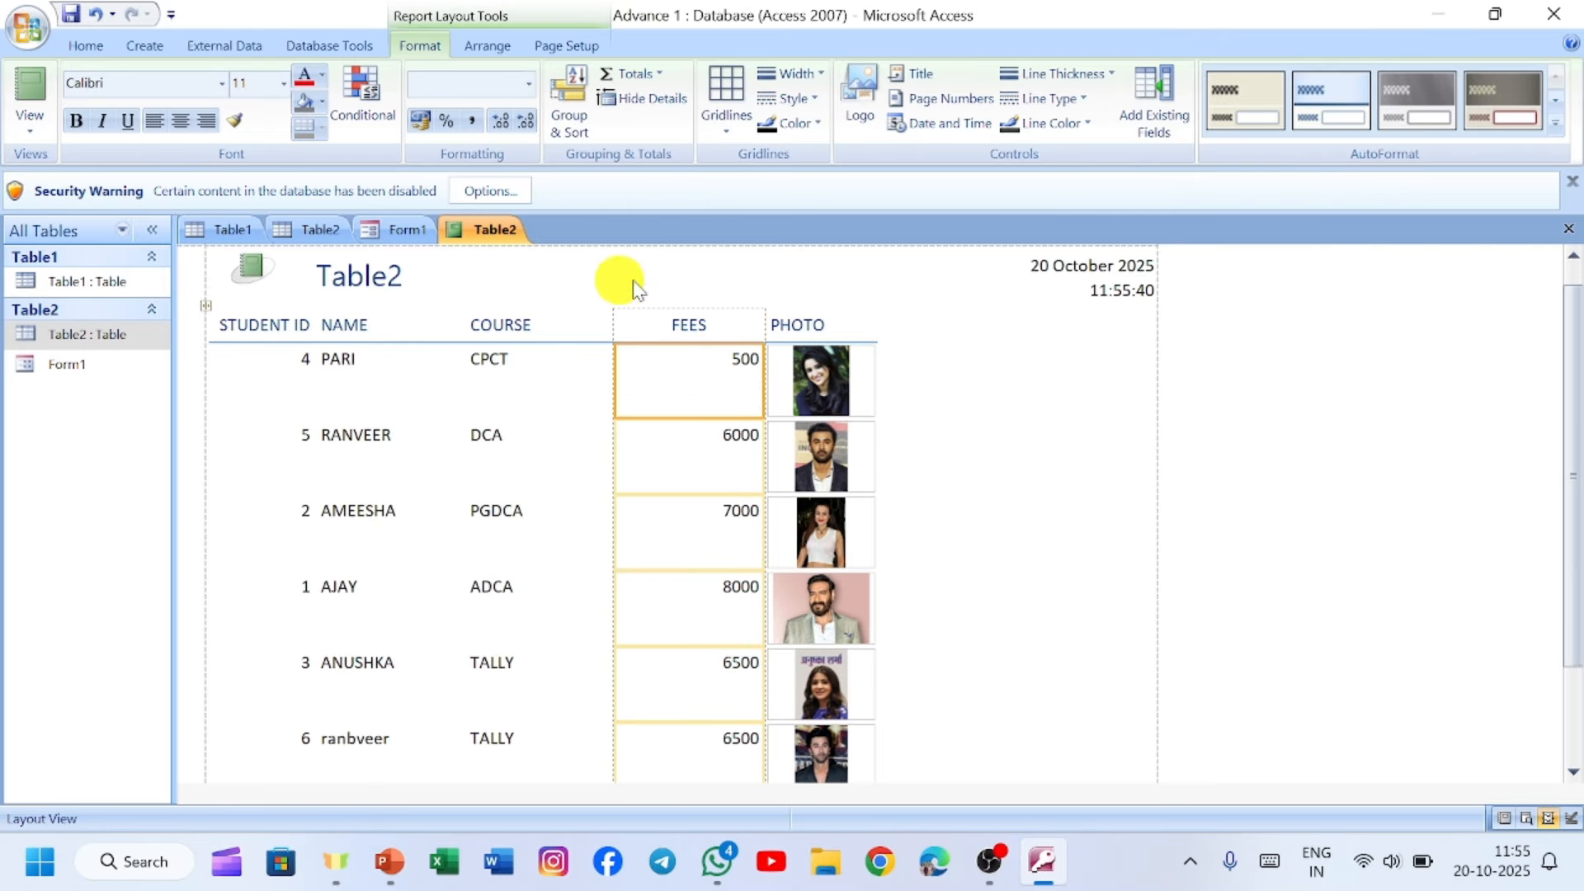
click(186, 123)
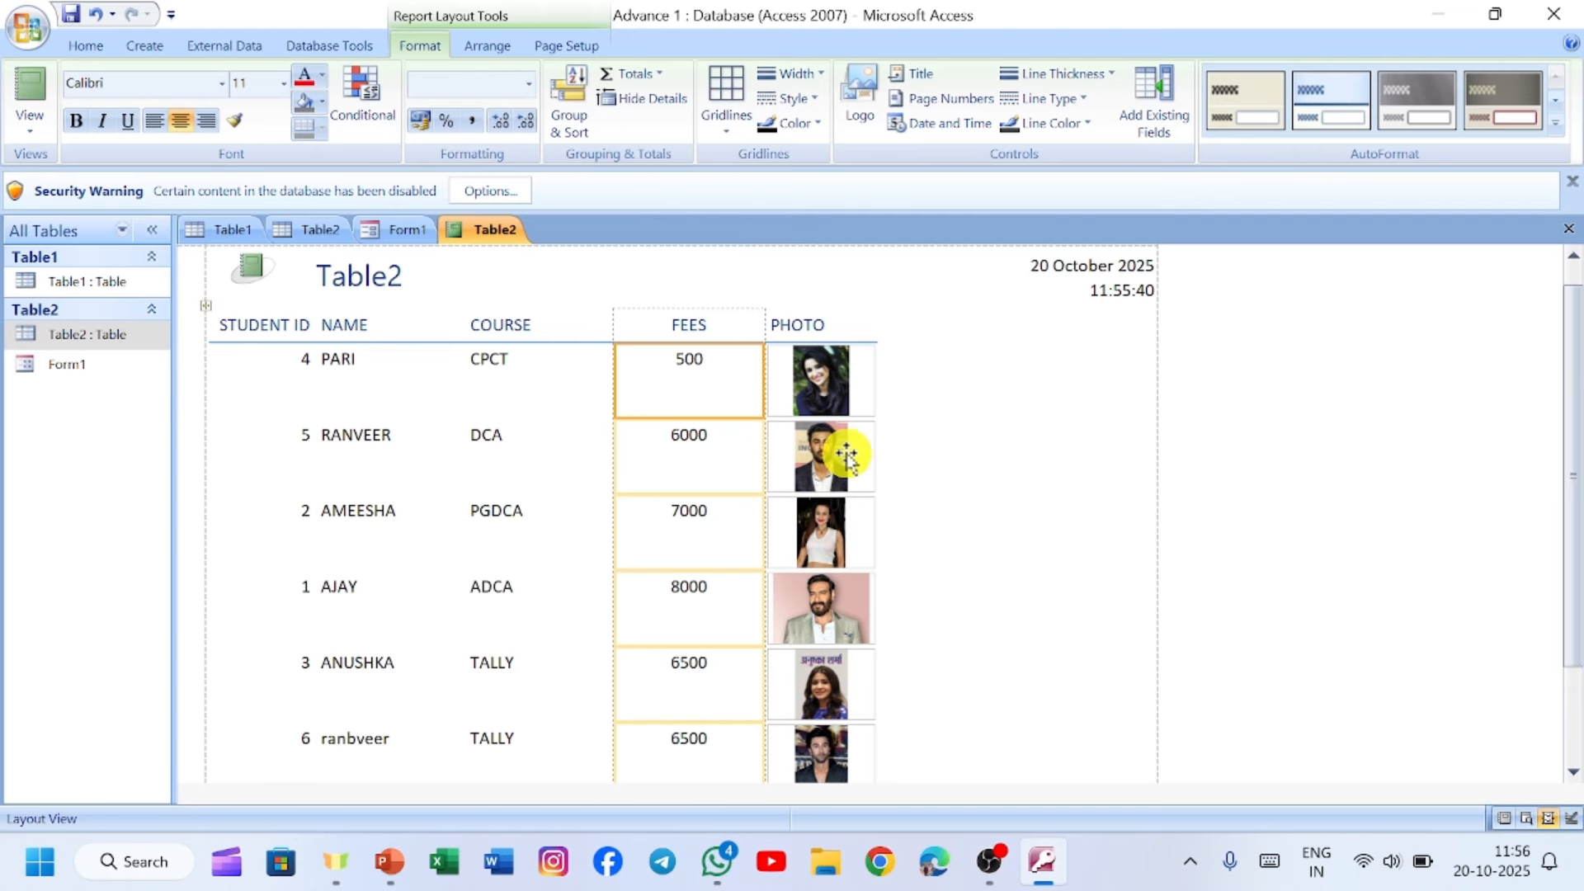
Step: Check the whole Table2 report once more and close it without saving
click(883, 381)
scroll(751, 433, down, 1)
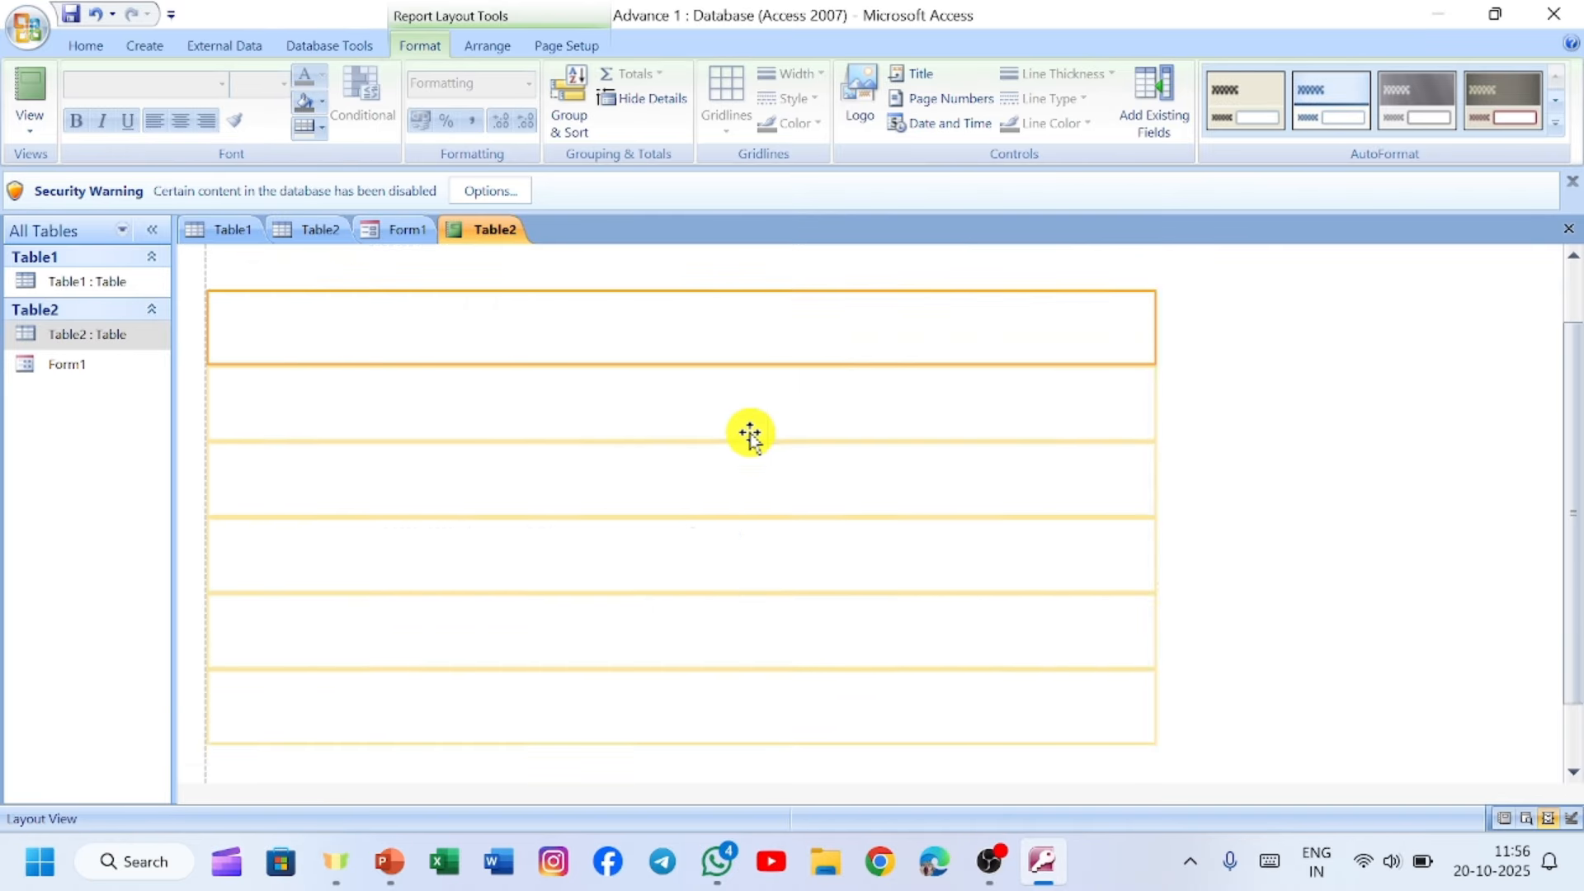
scroll(751, 433, down, 3)
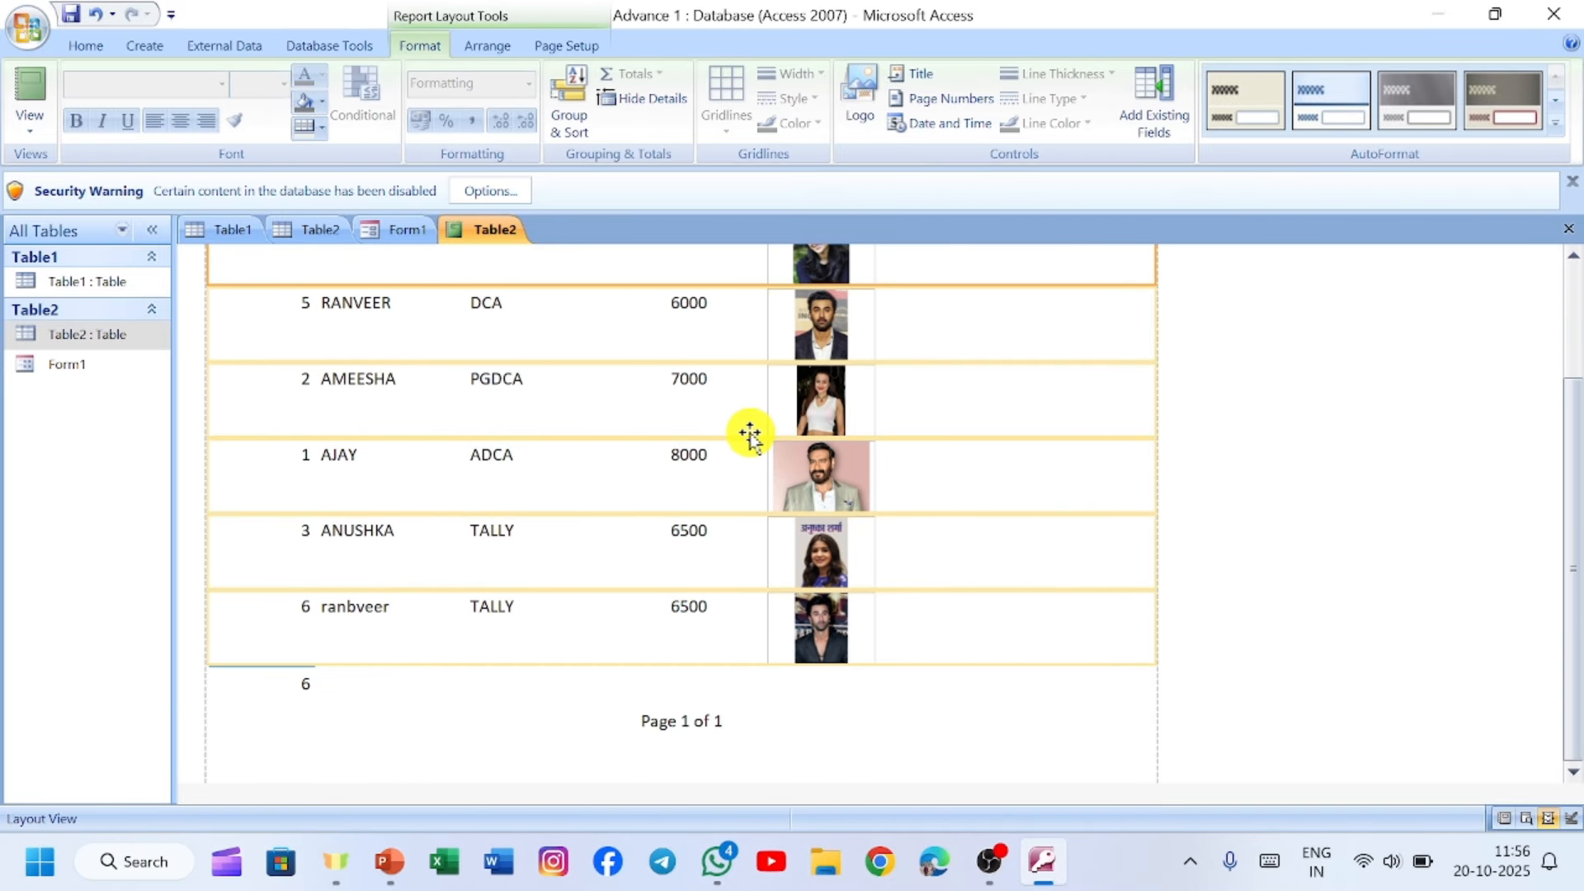
scroll(749, 433, up, 5)
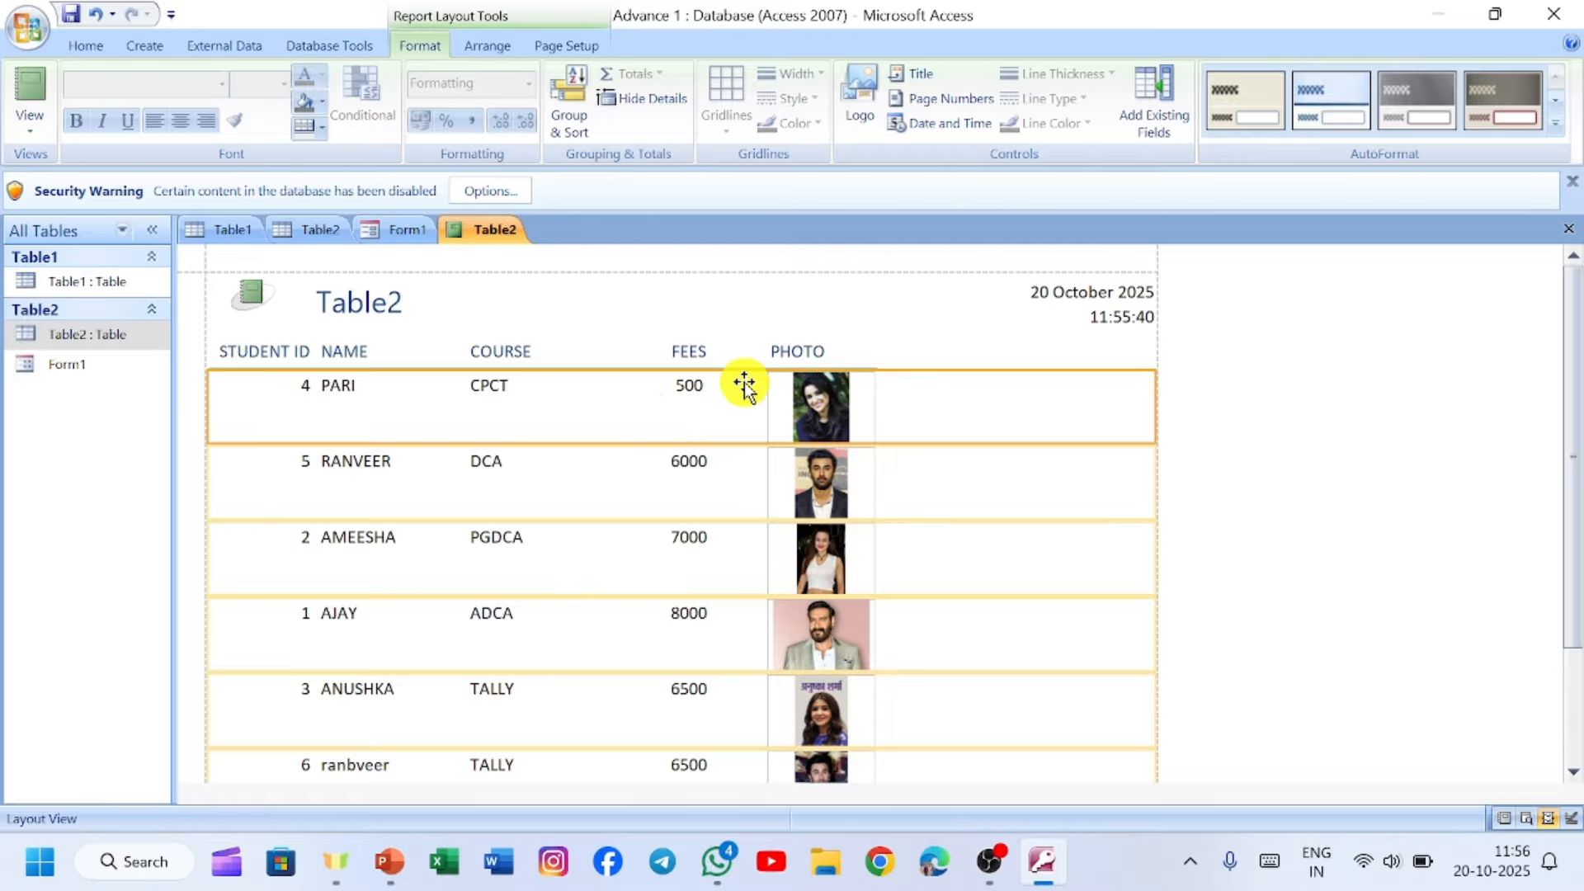
click(1569, 230)
click(791, 490)
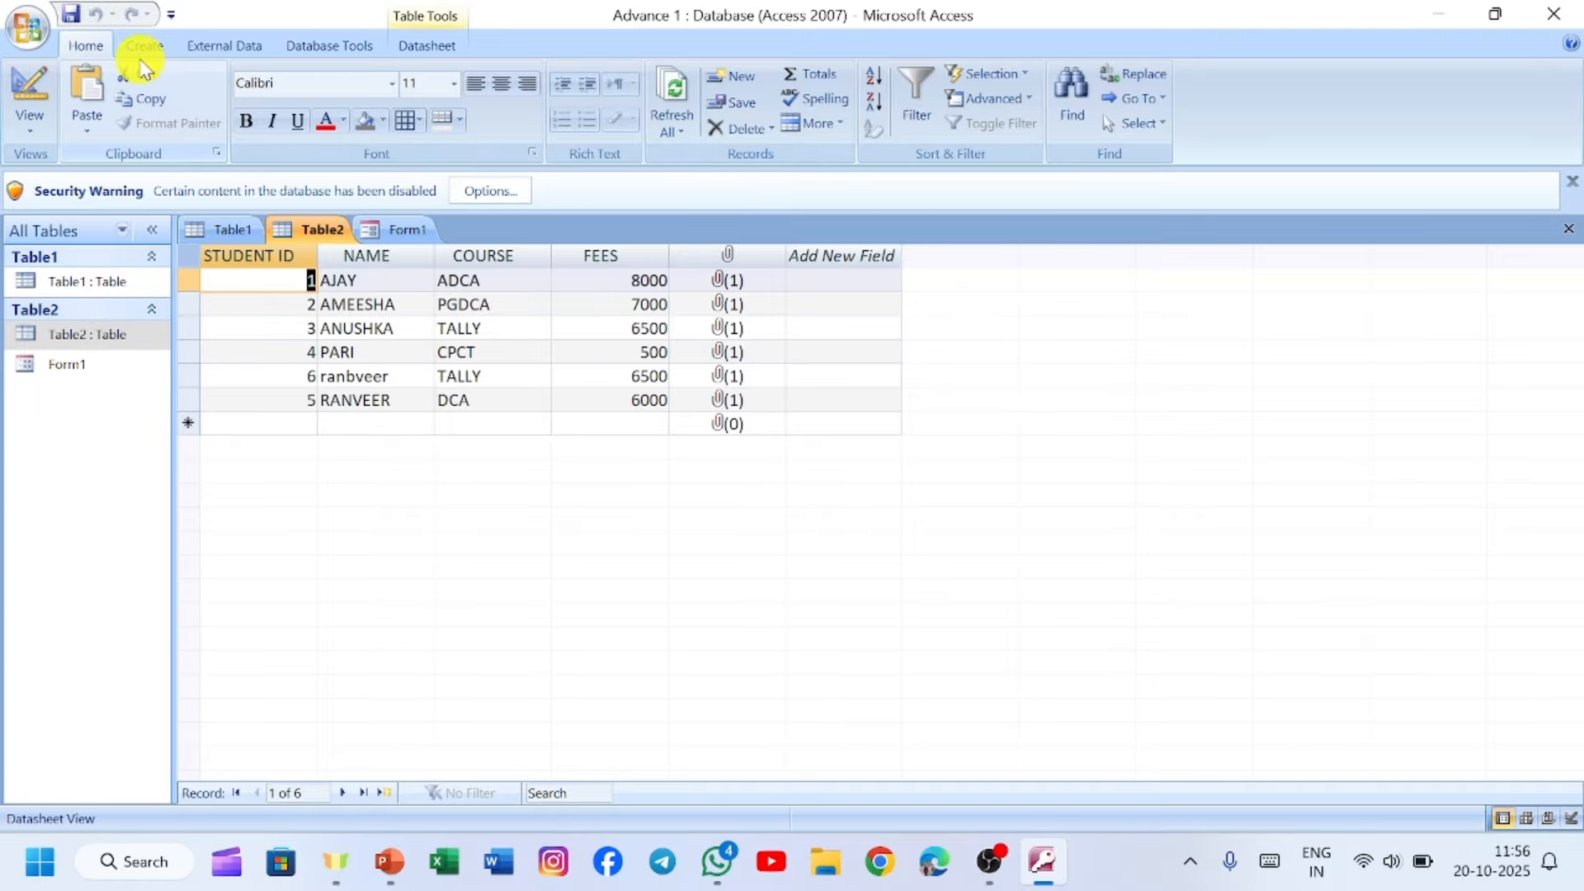
Step: Create a blank report with the database's table fields available for insertion
click(156, 53)
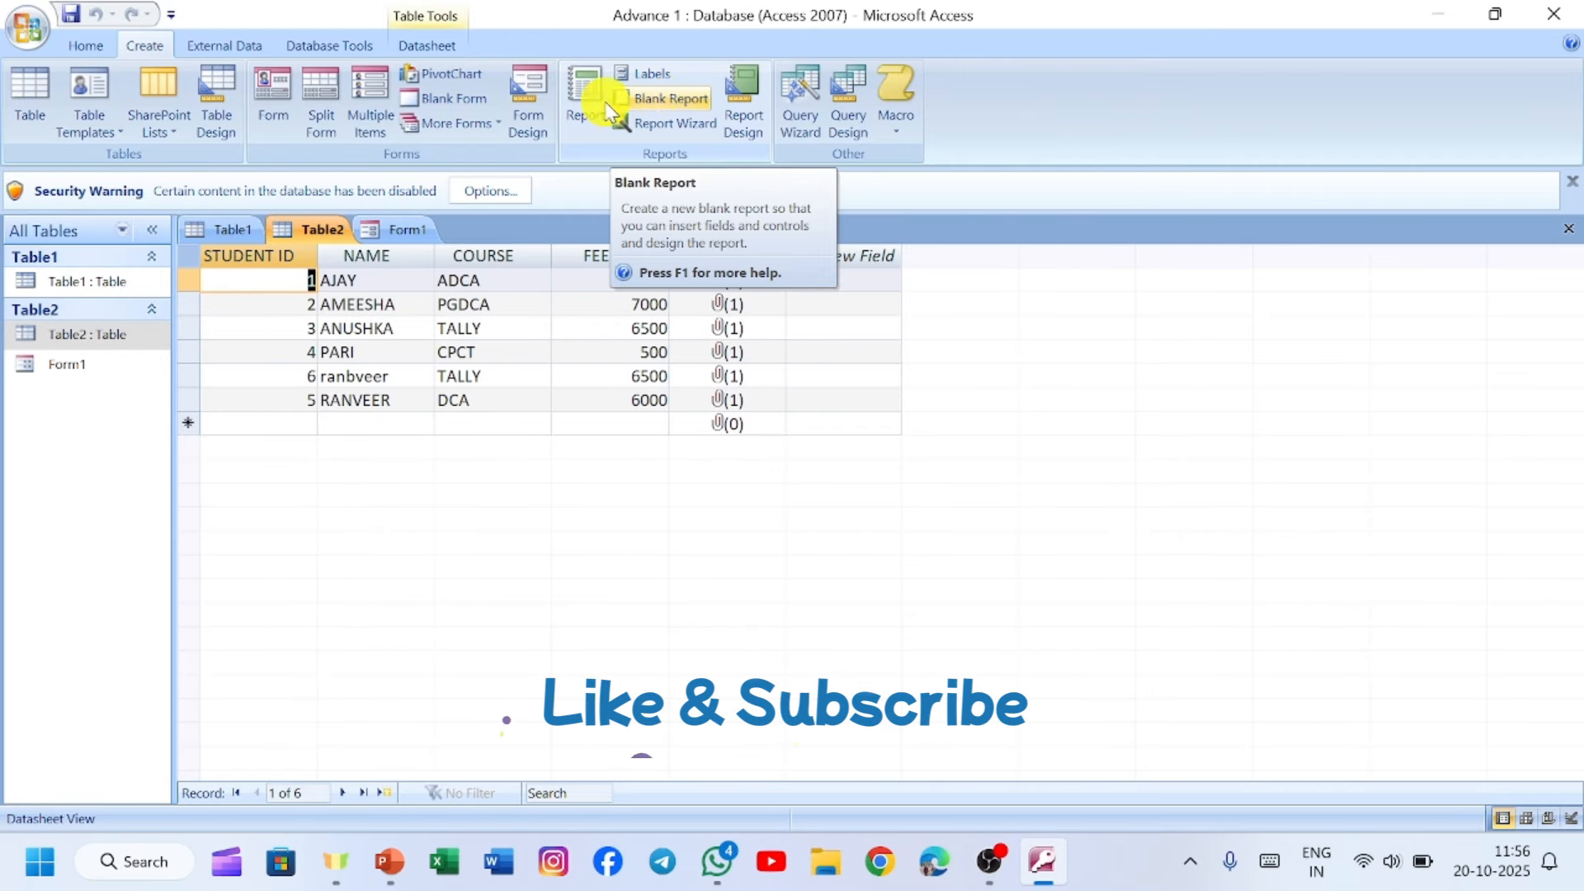
click(656, 103)
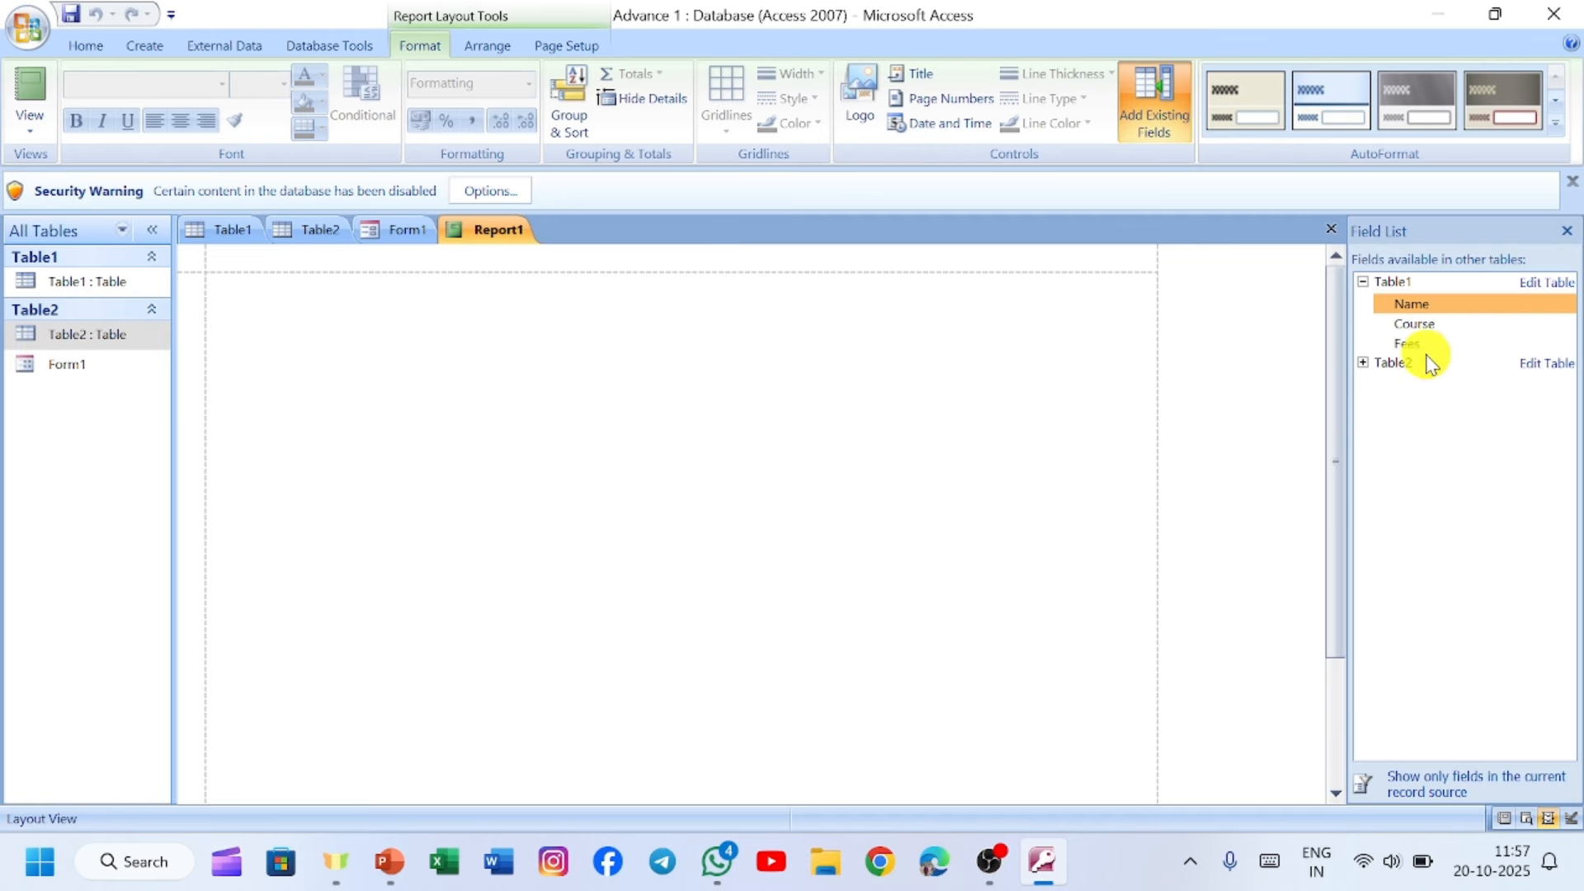
Step: Add the STUDENT ID, NAME, COURSE, FEES and PHOTO fields of Table2 to the blank report
click(1386, 364)
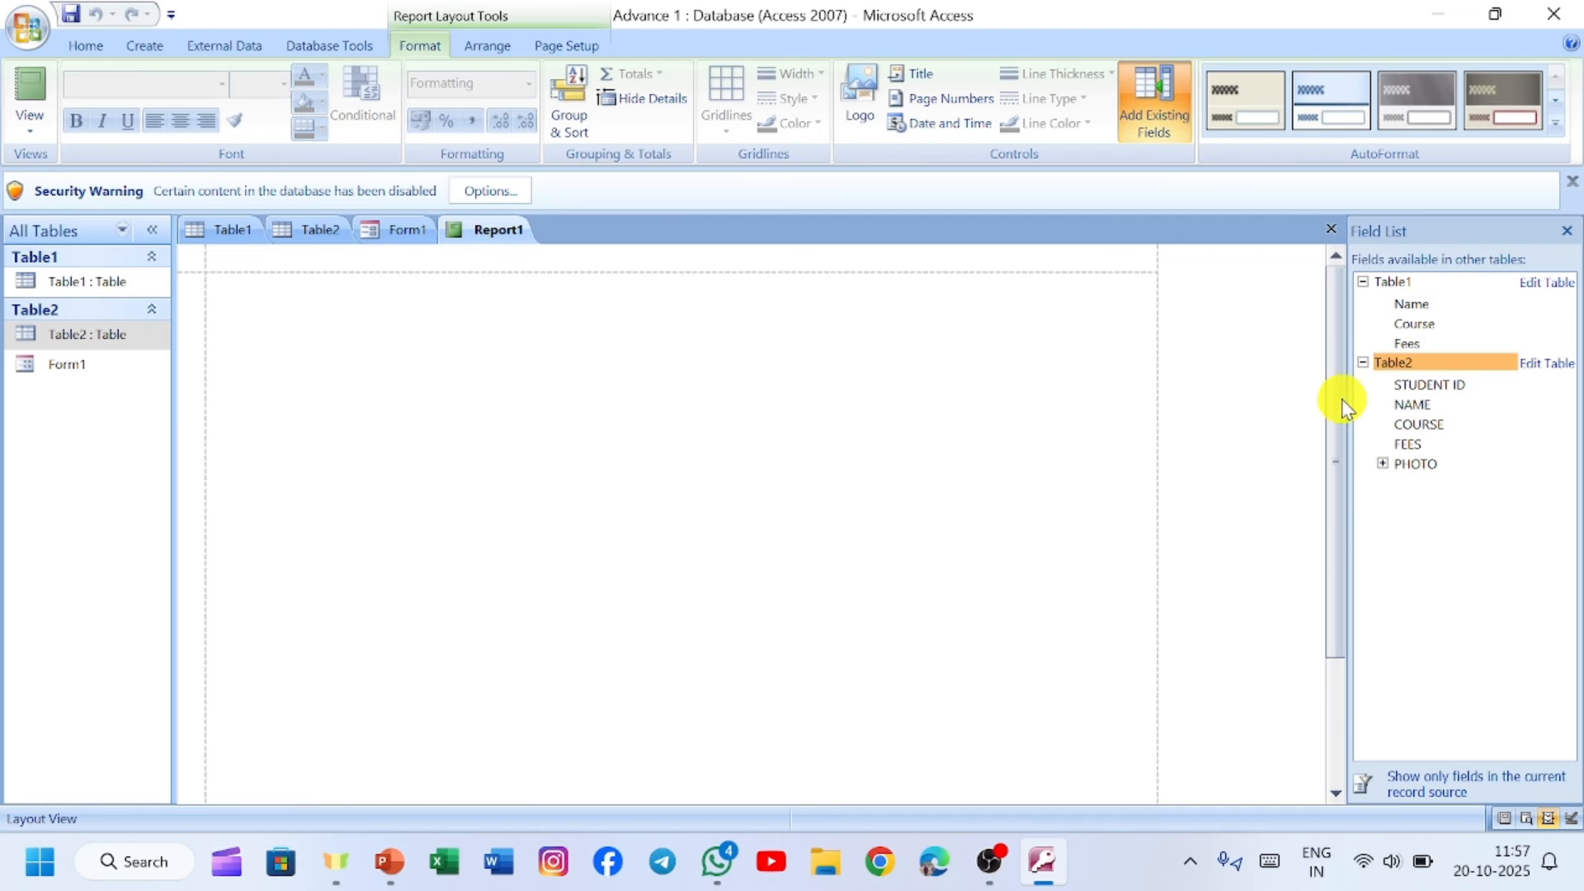
double_click(1437, 386)
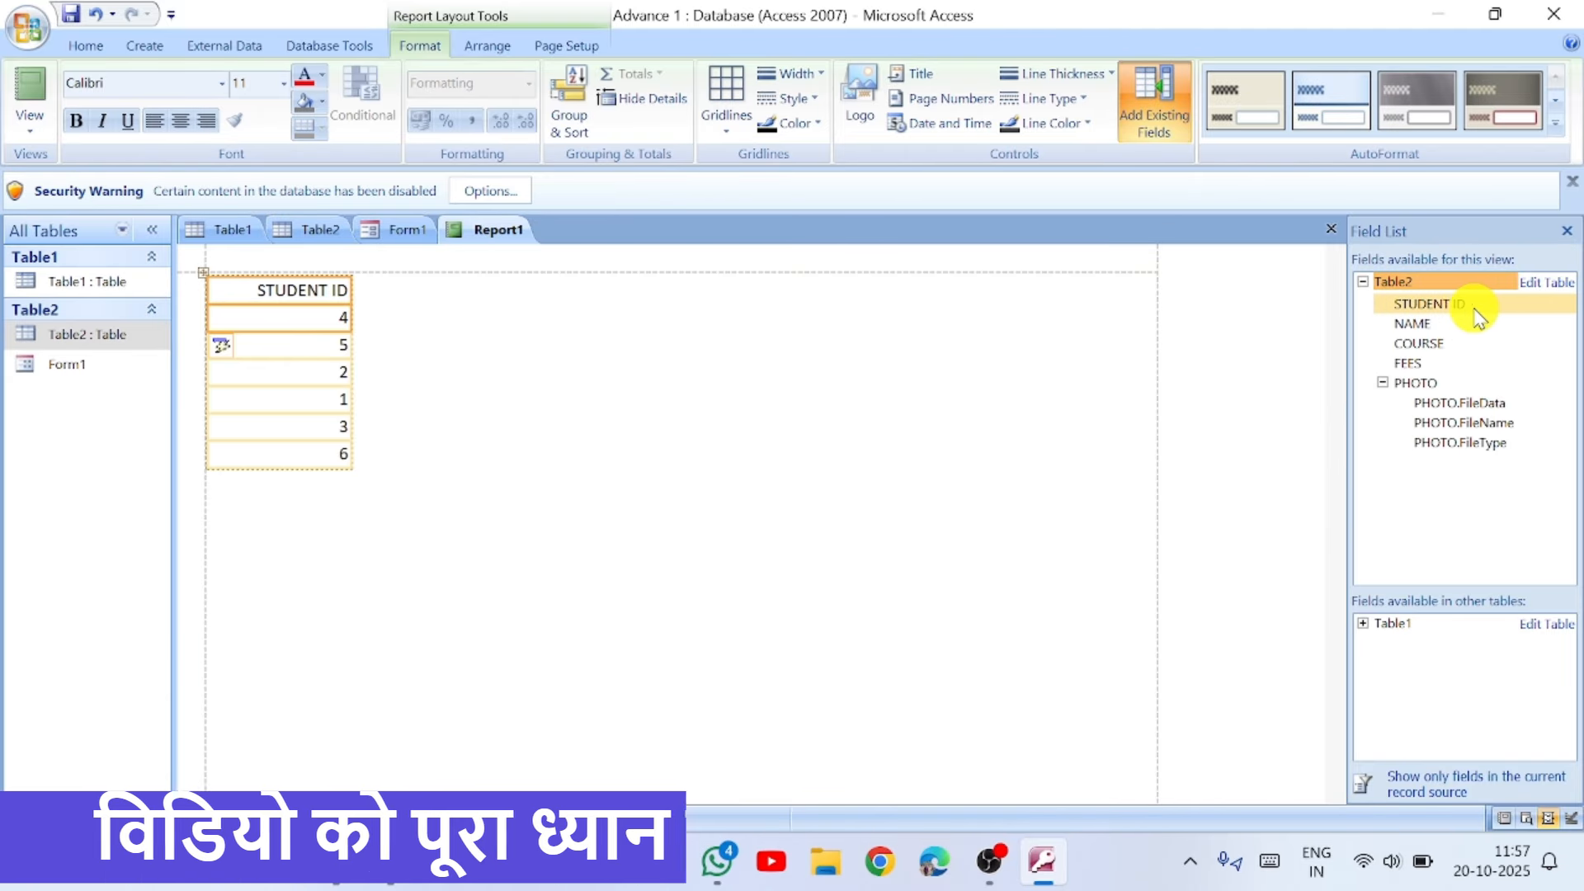
double_click(1419, 323)
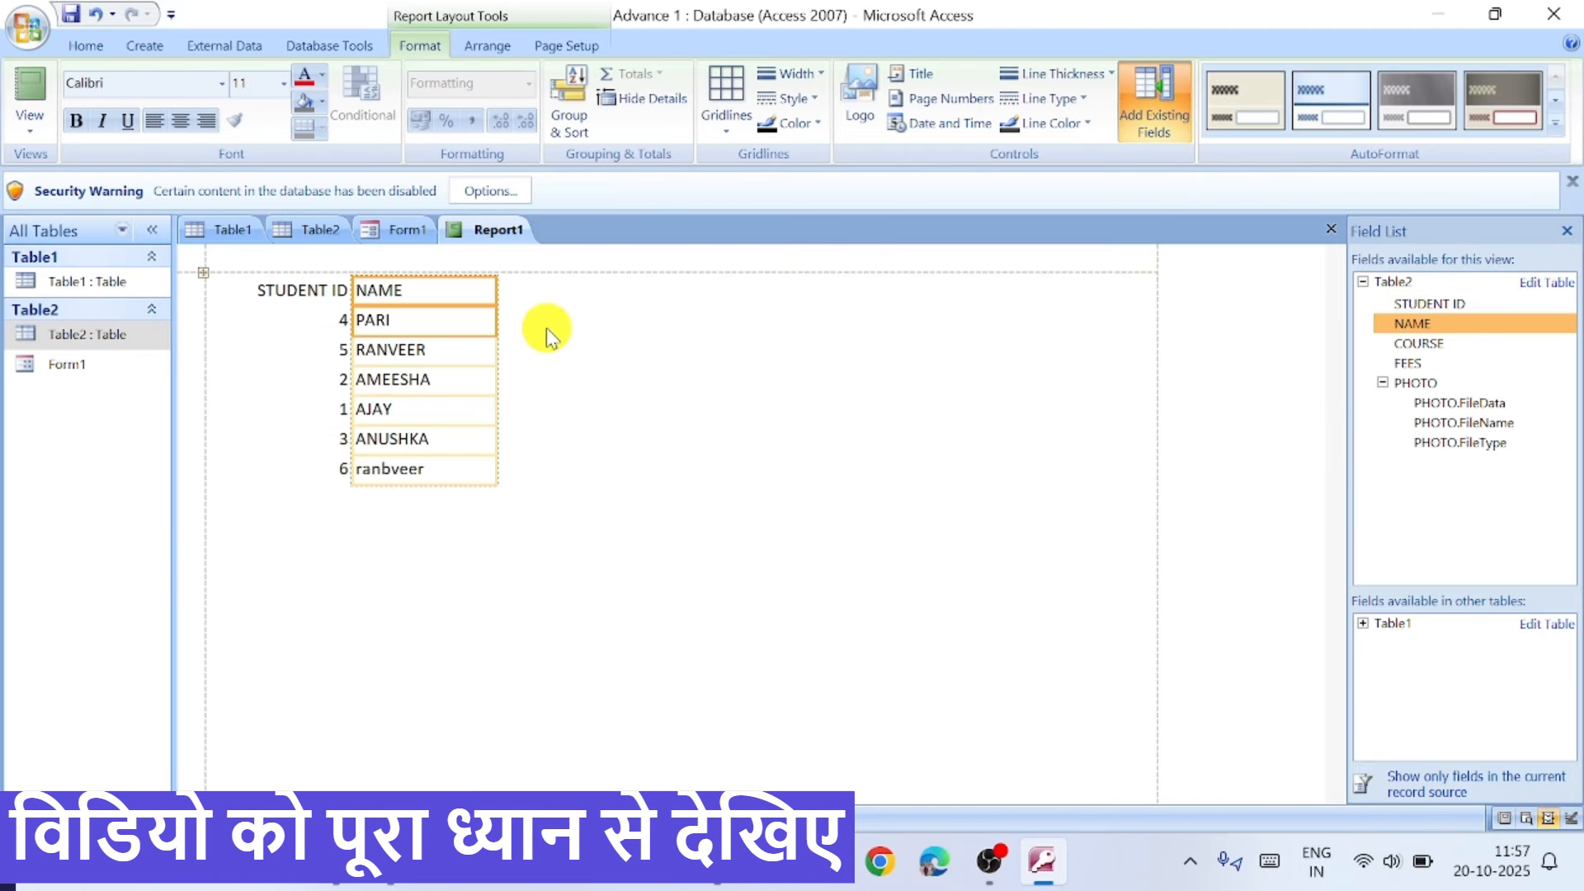
double_click(1419, 343)
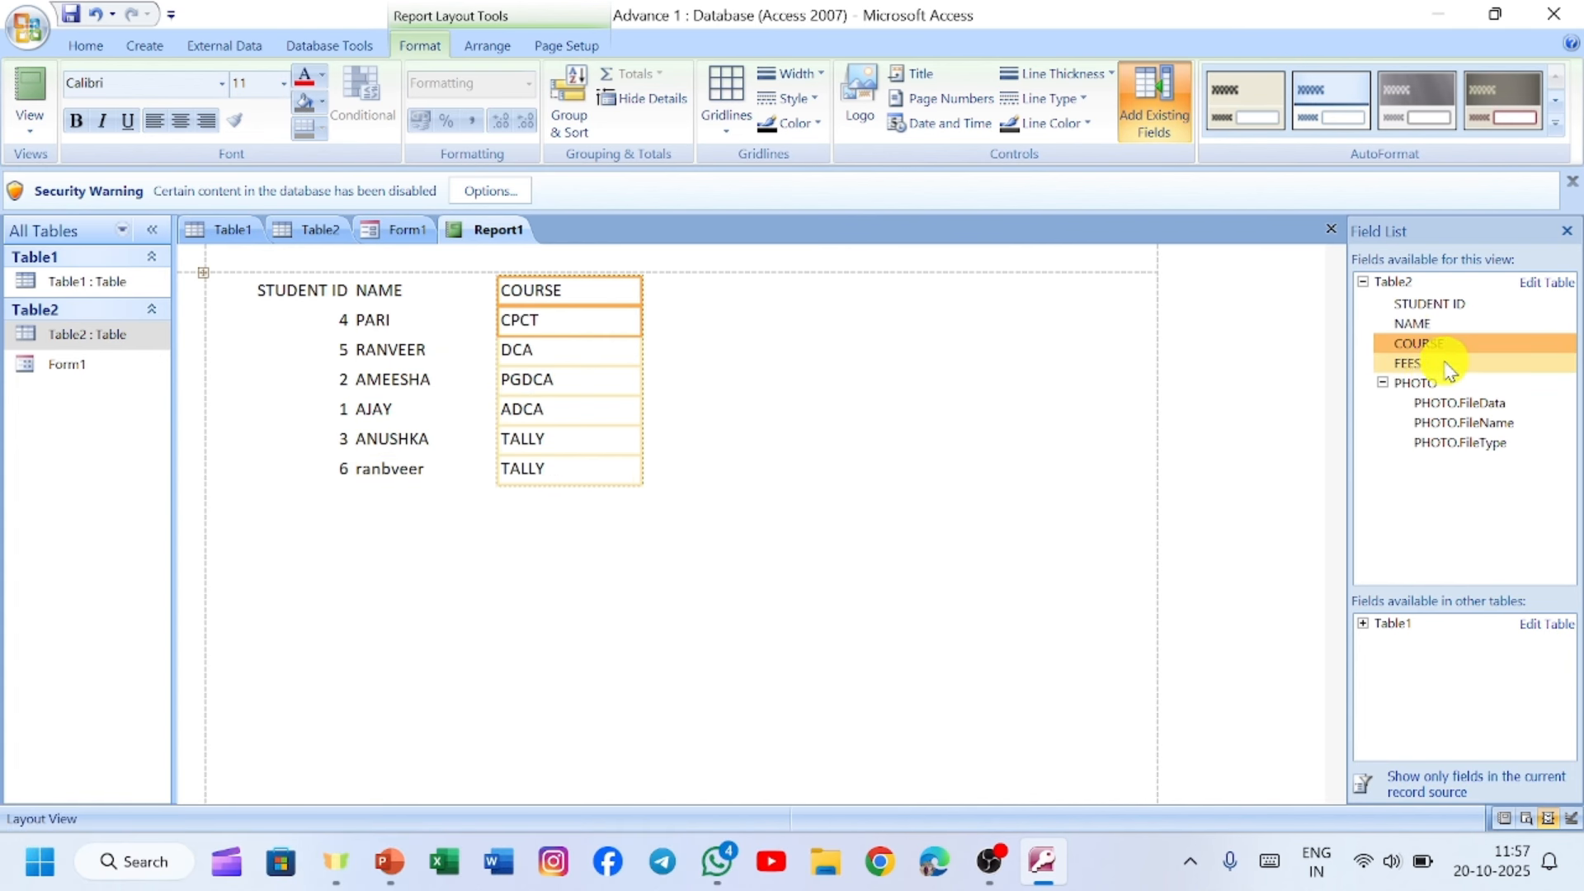
double_click(1412, 363)
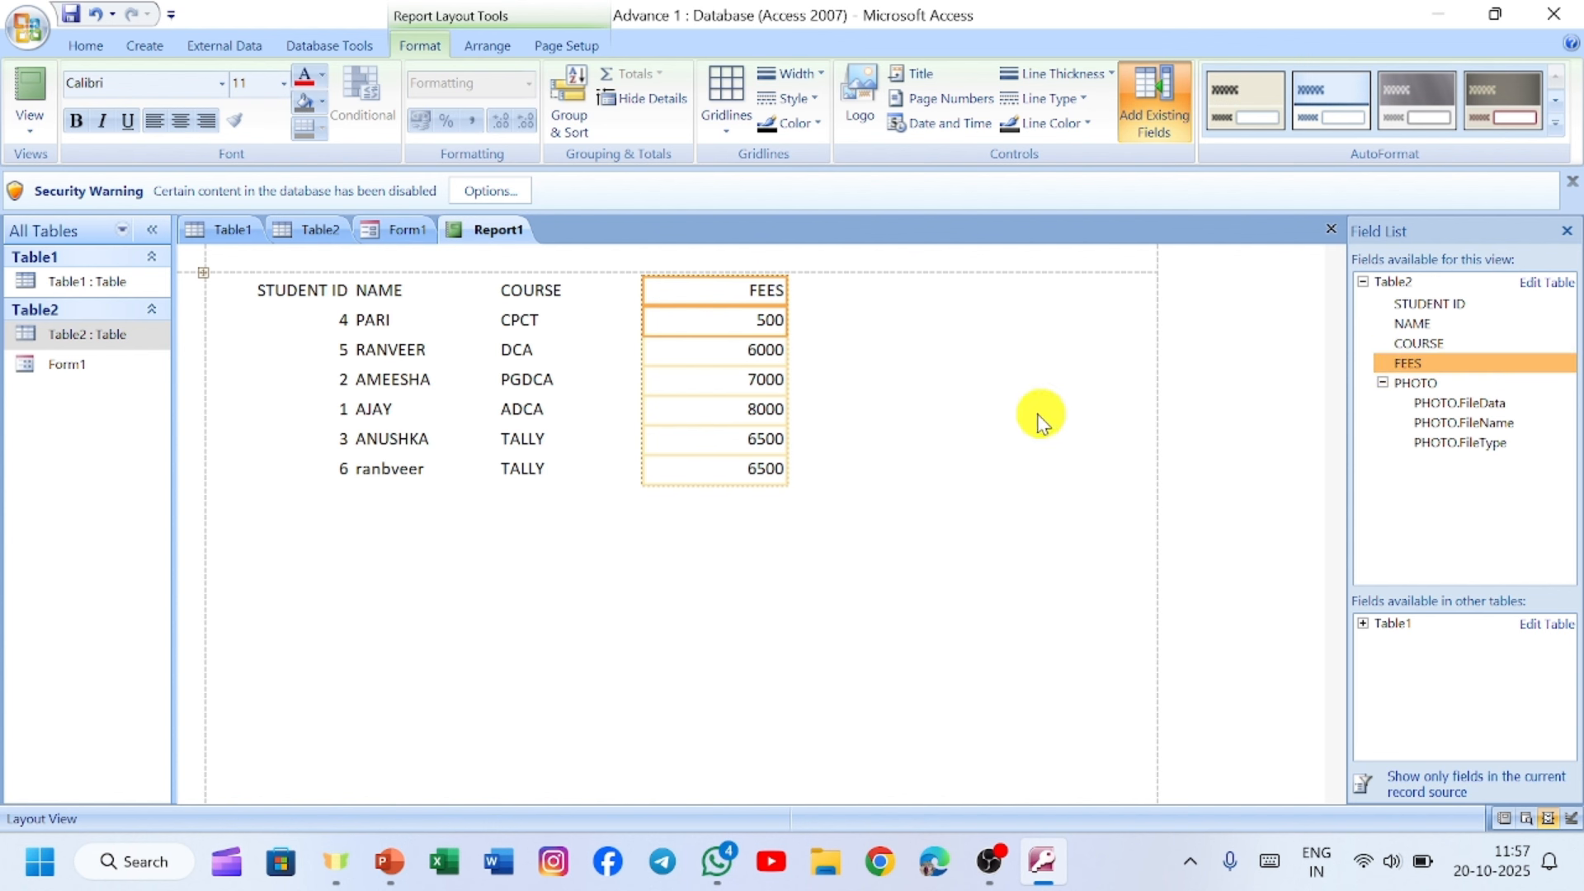
double_click(1413, 379)
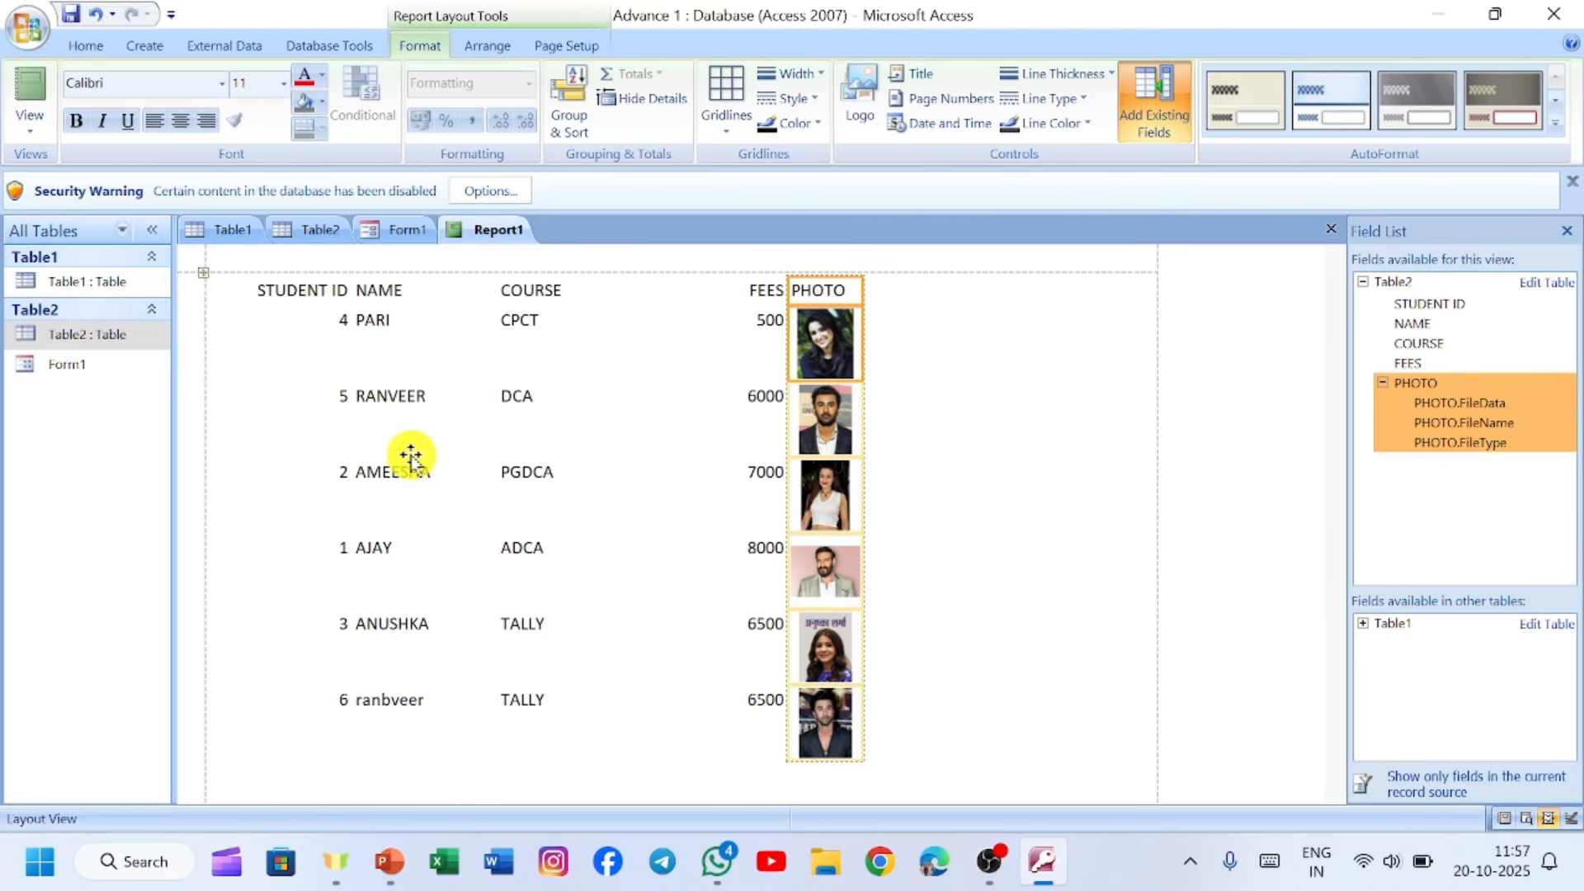
Step: Narrow the STUDENT ID column of the report and widen the NAME column
click(307, 284)
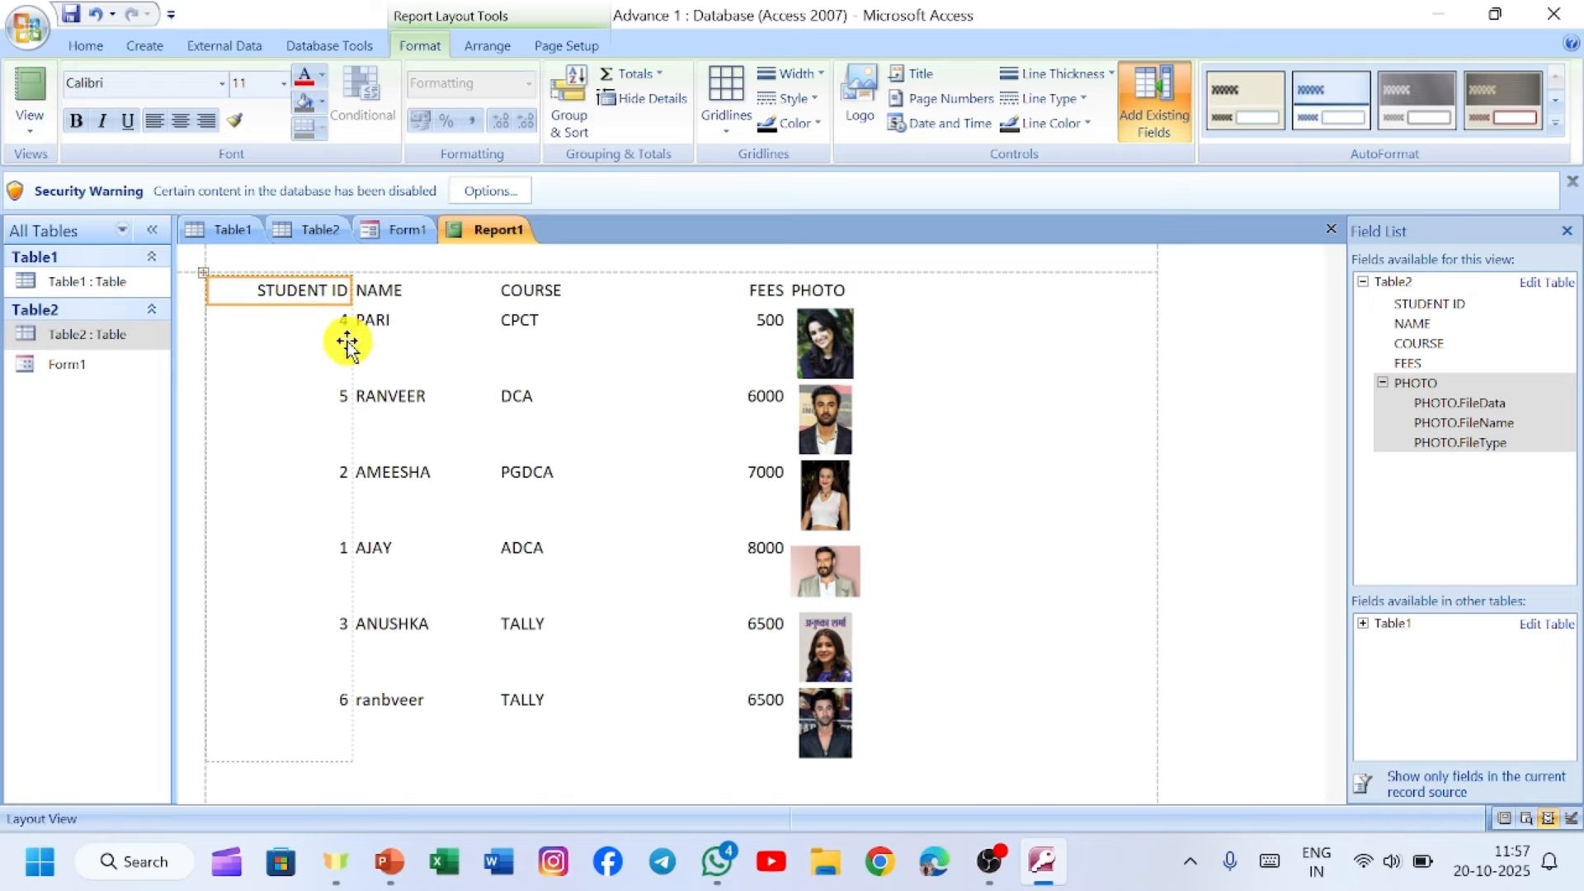
click(288, 256)
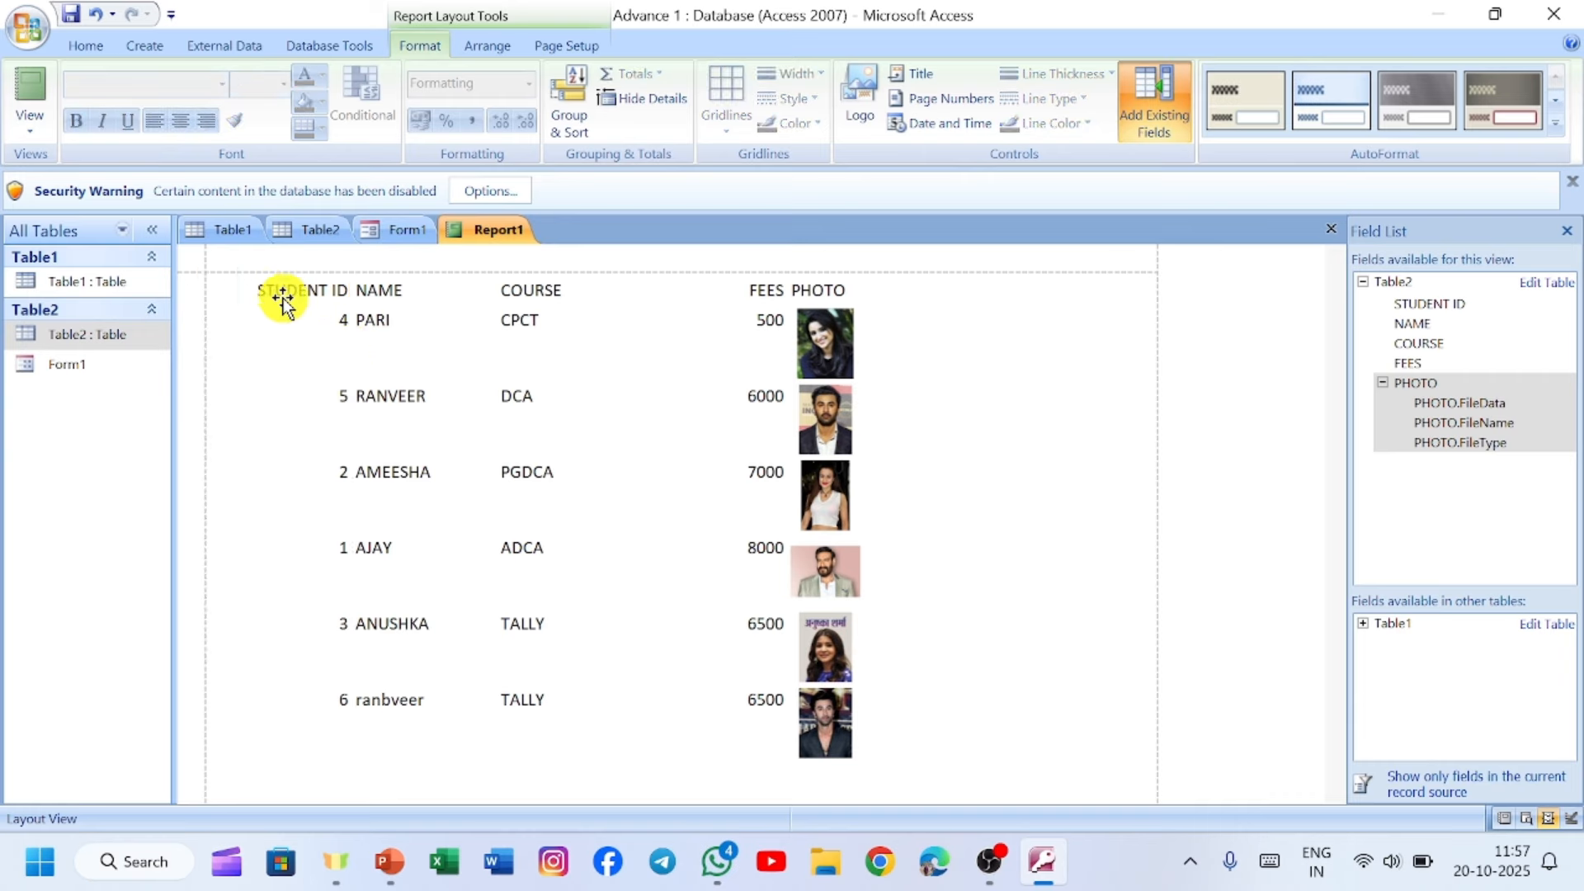
click(283, 299)
drag(352, 363, 293, 386)
click(347, 360)
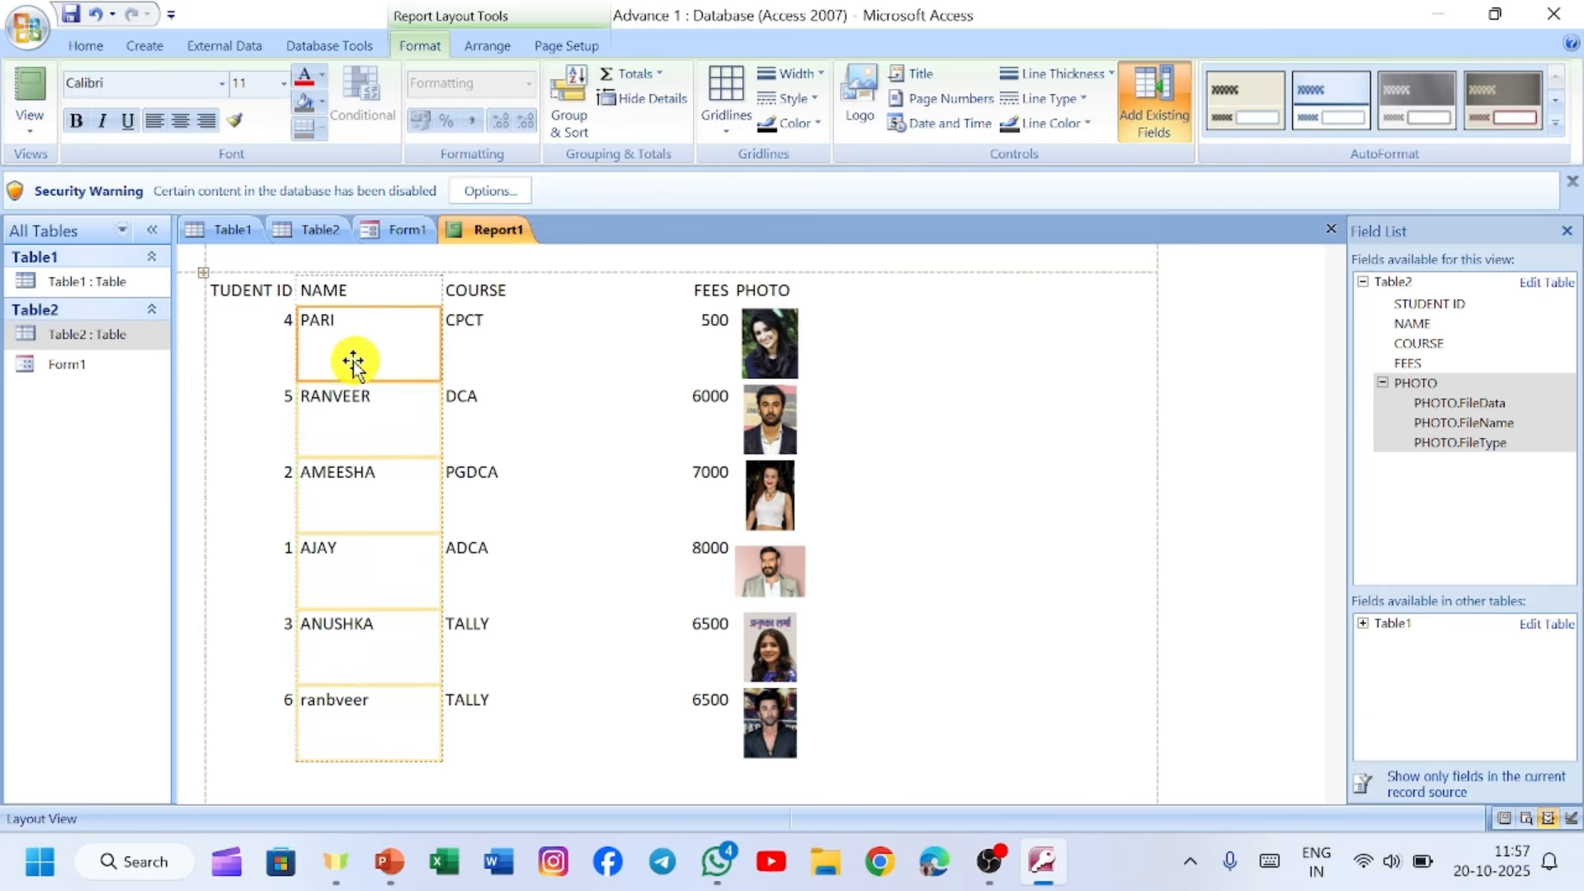
drag(442, 356, 501, 365)
Step: Widen the COURSE column slightly and make the PHOTO column more than twice as wide
click(592, 384)
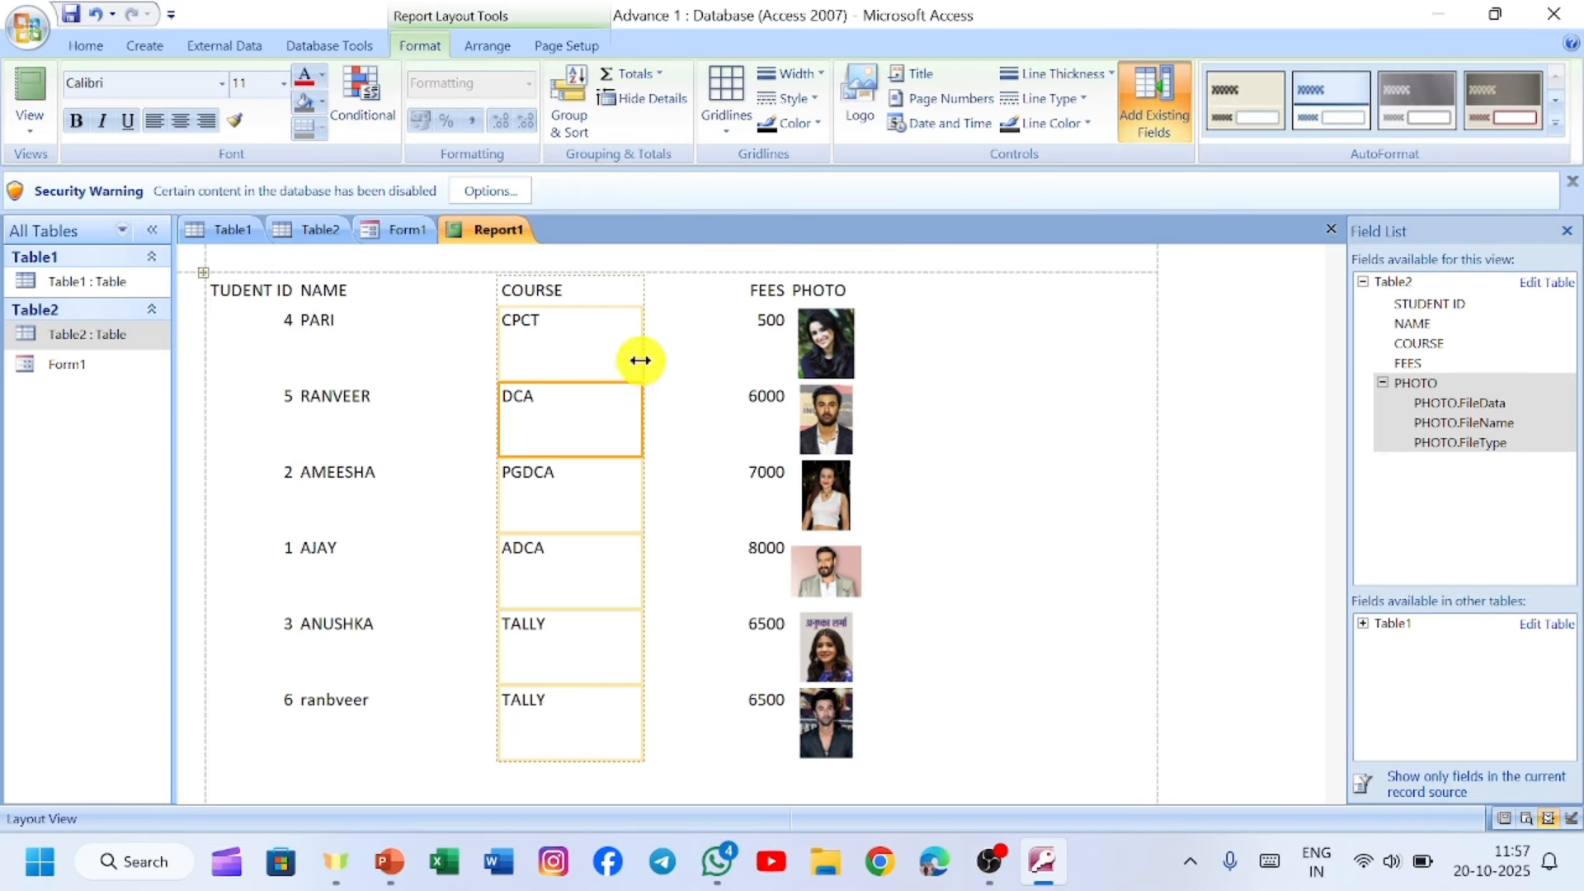
click(722, 364)
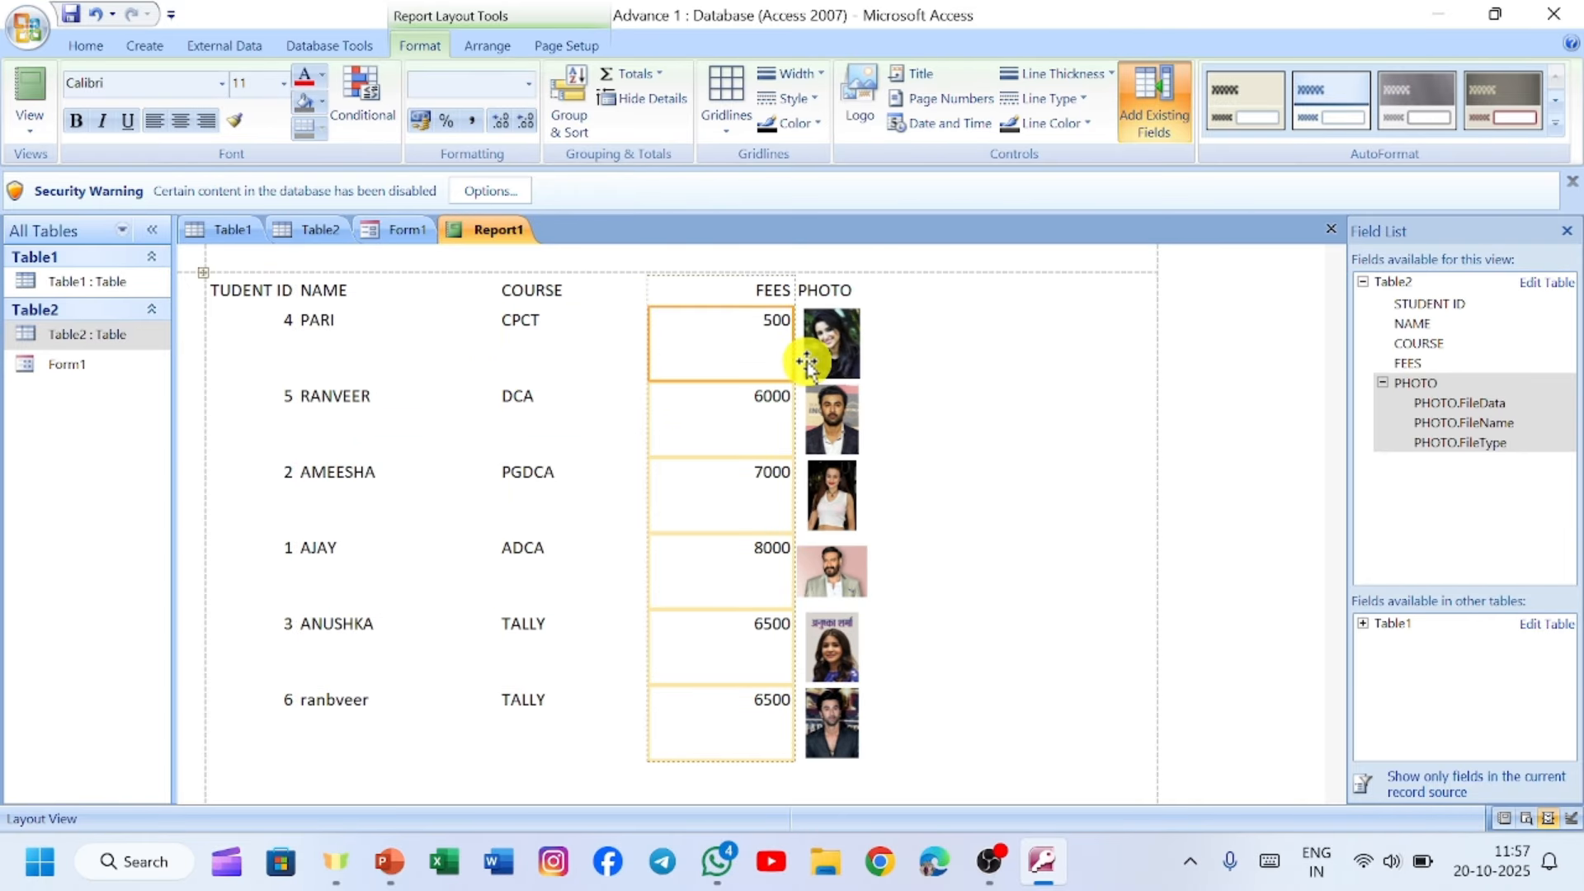
click(834, 336)
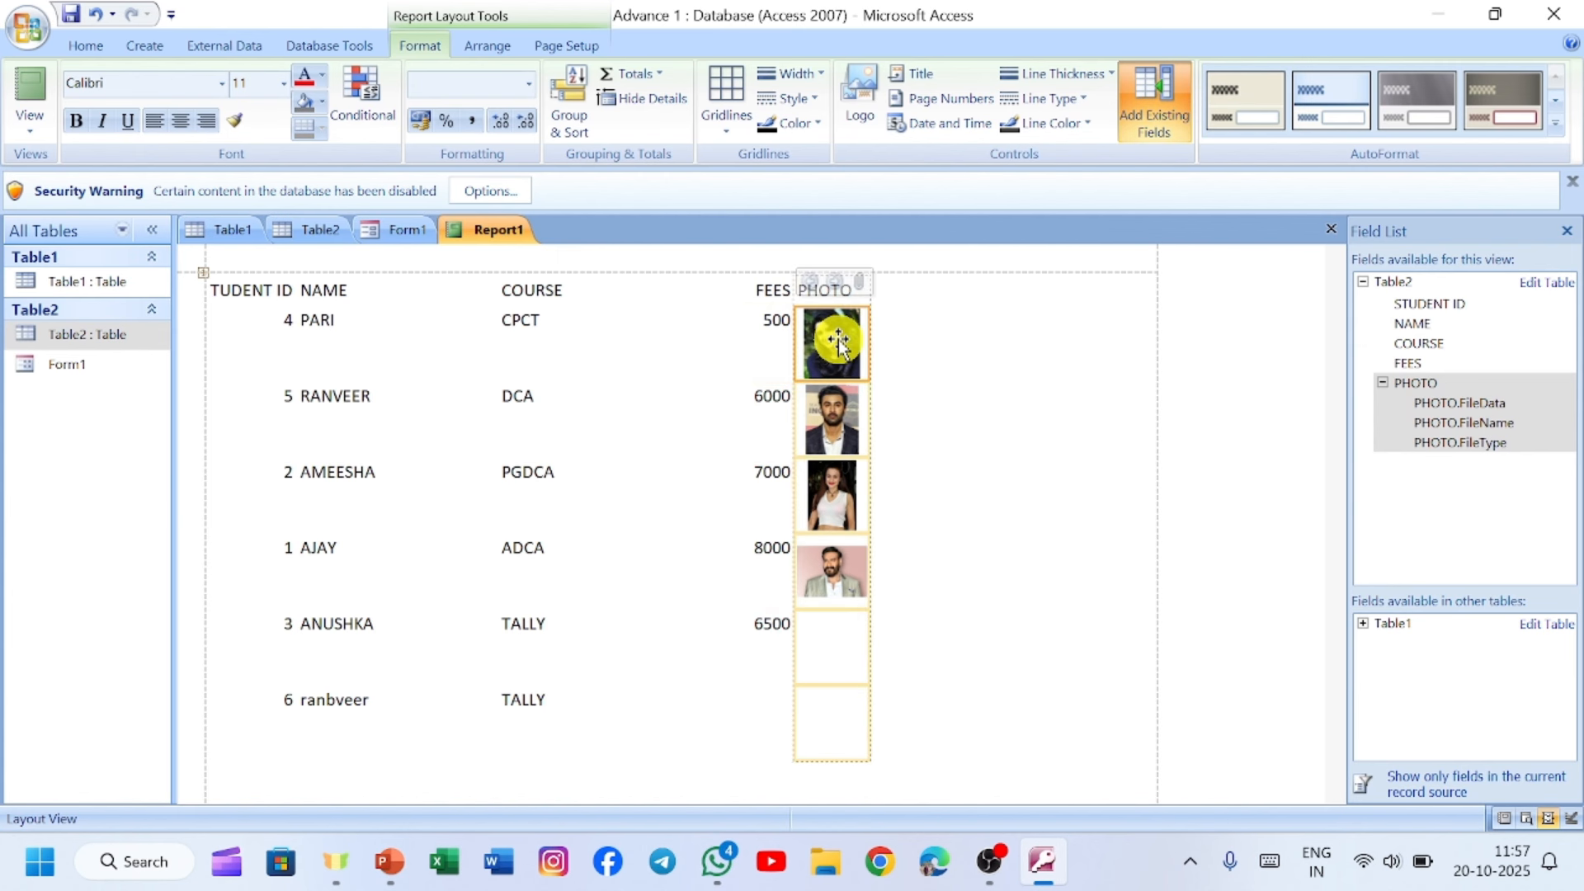
drag(869, 353, 990, 358)
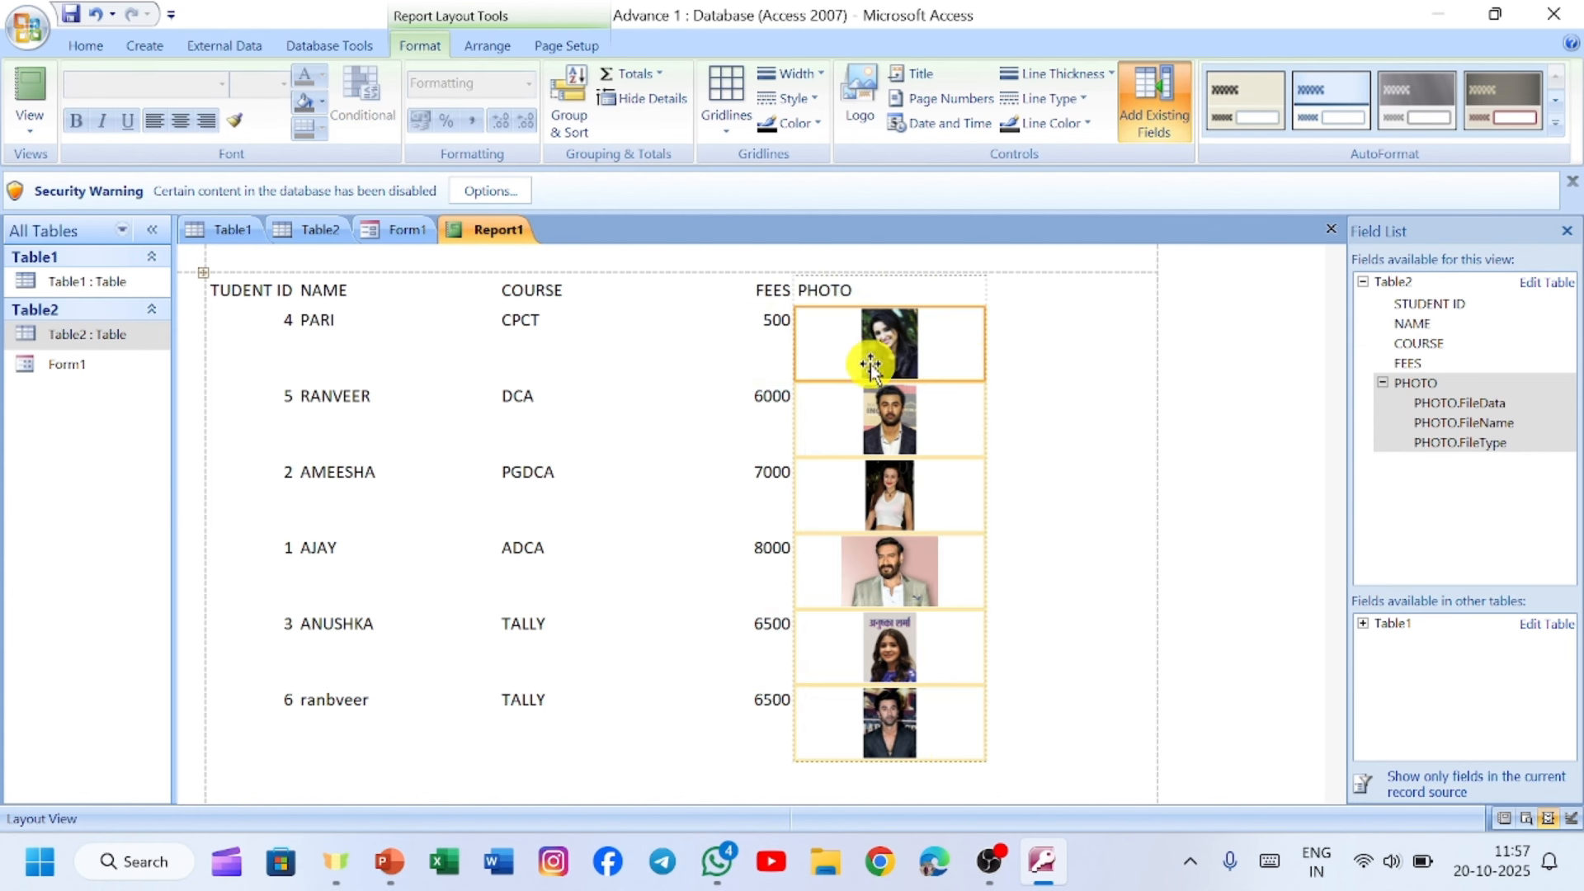
Step: Center the fee values and the FEES heading in the blank-based report
click(753, 340)
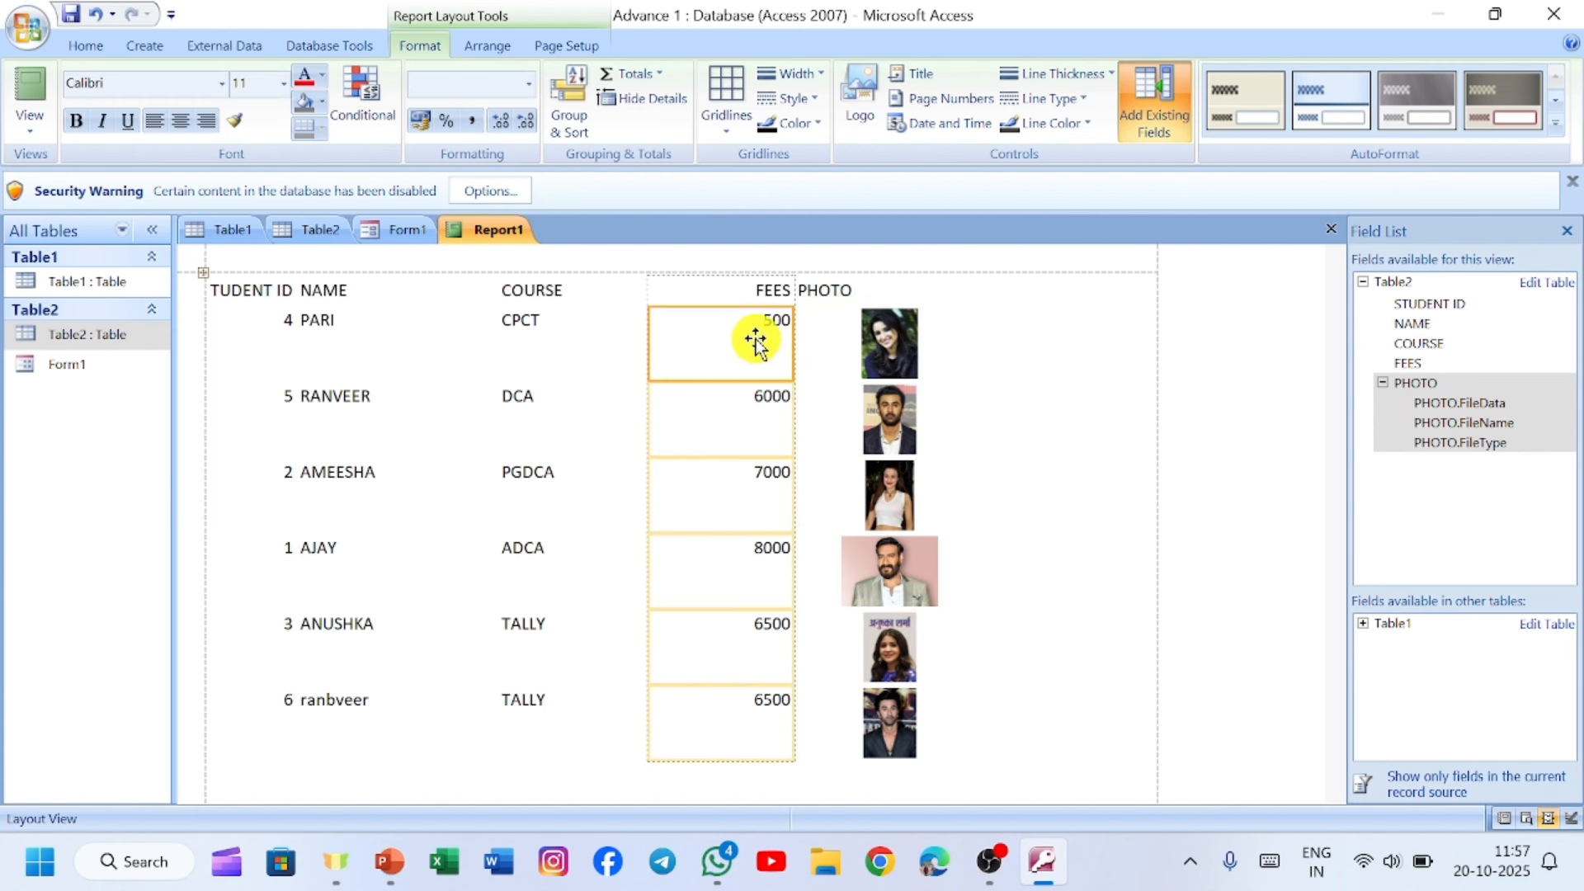
click(717, 275)
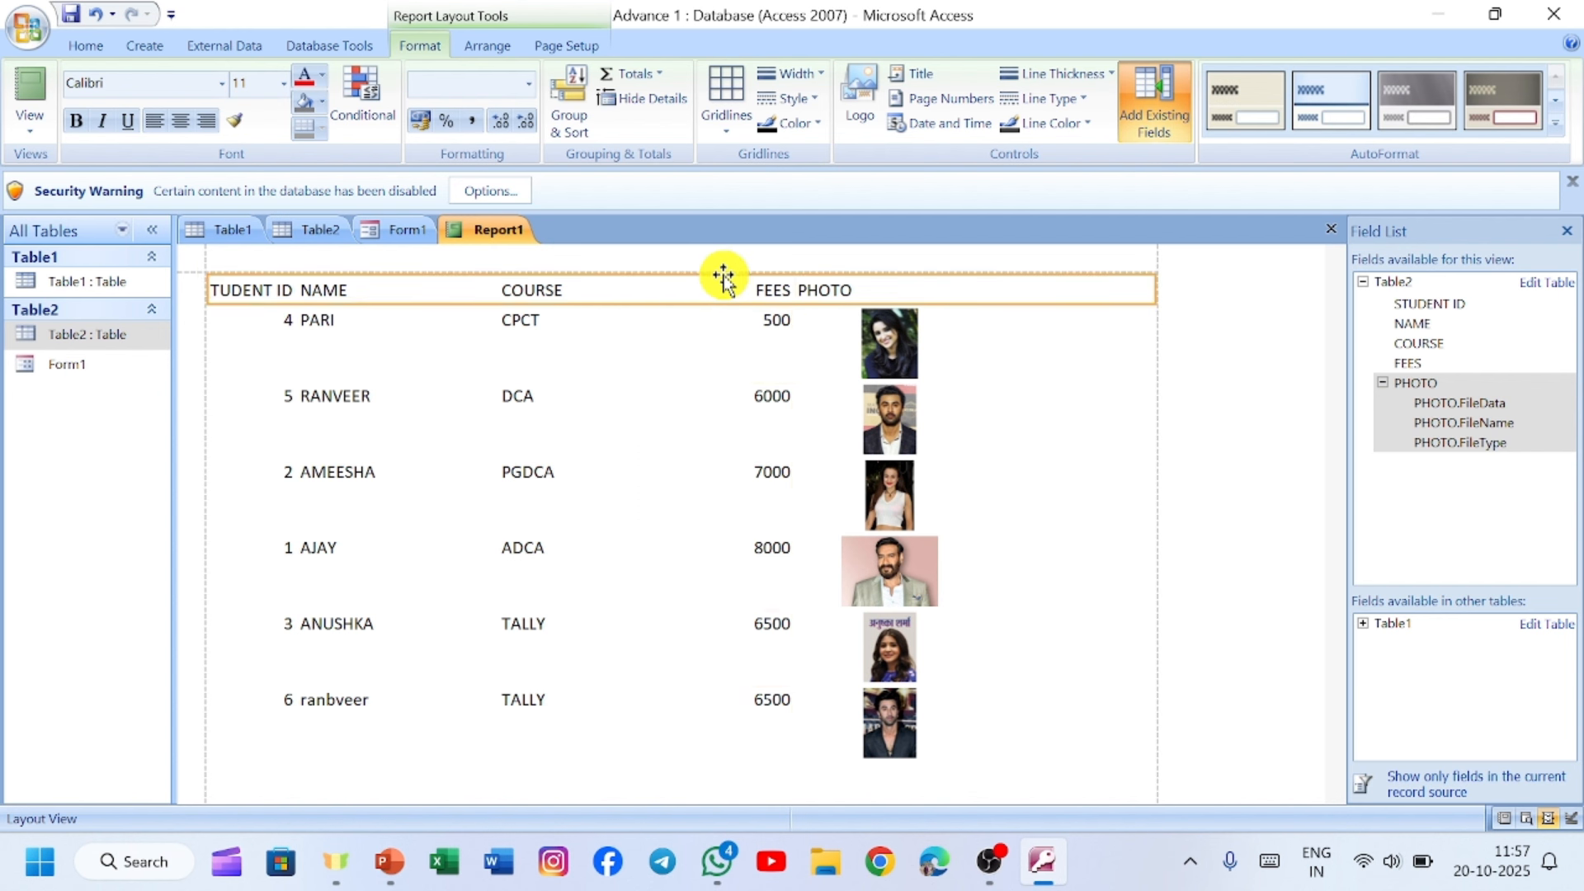
click(715, 320)
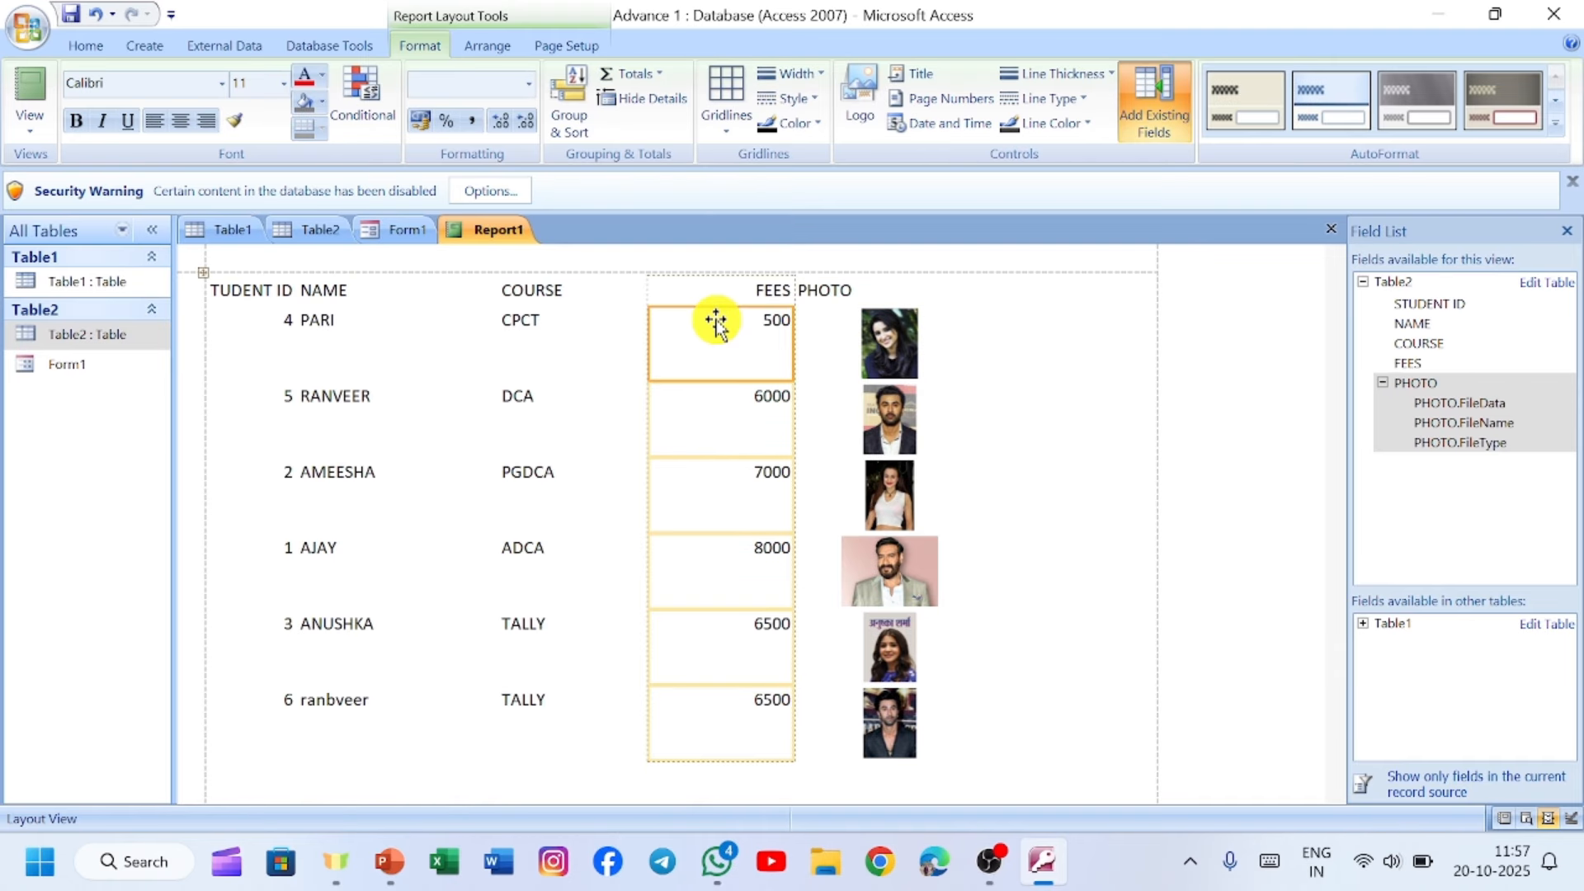
click(179, 123)
click(734, 290)
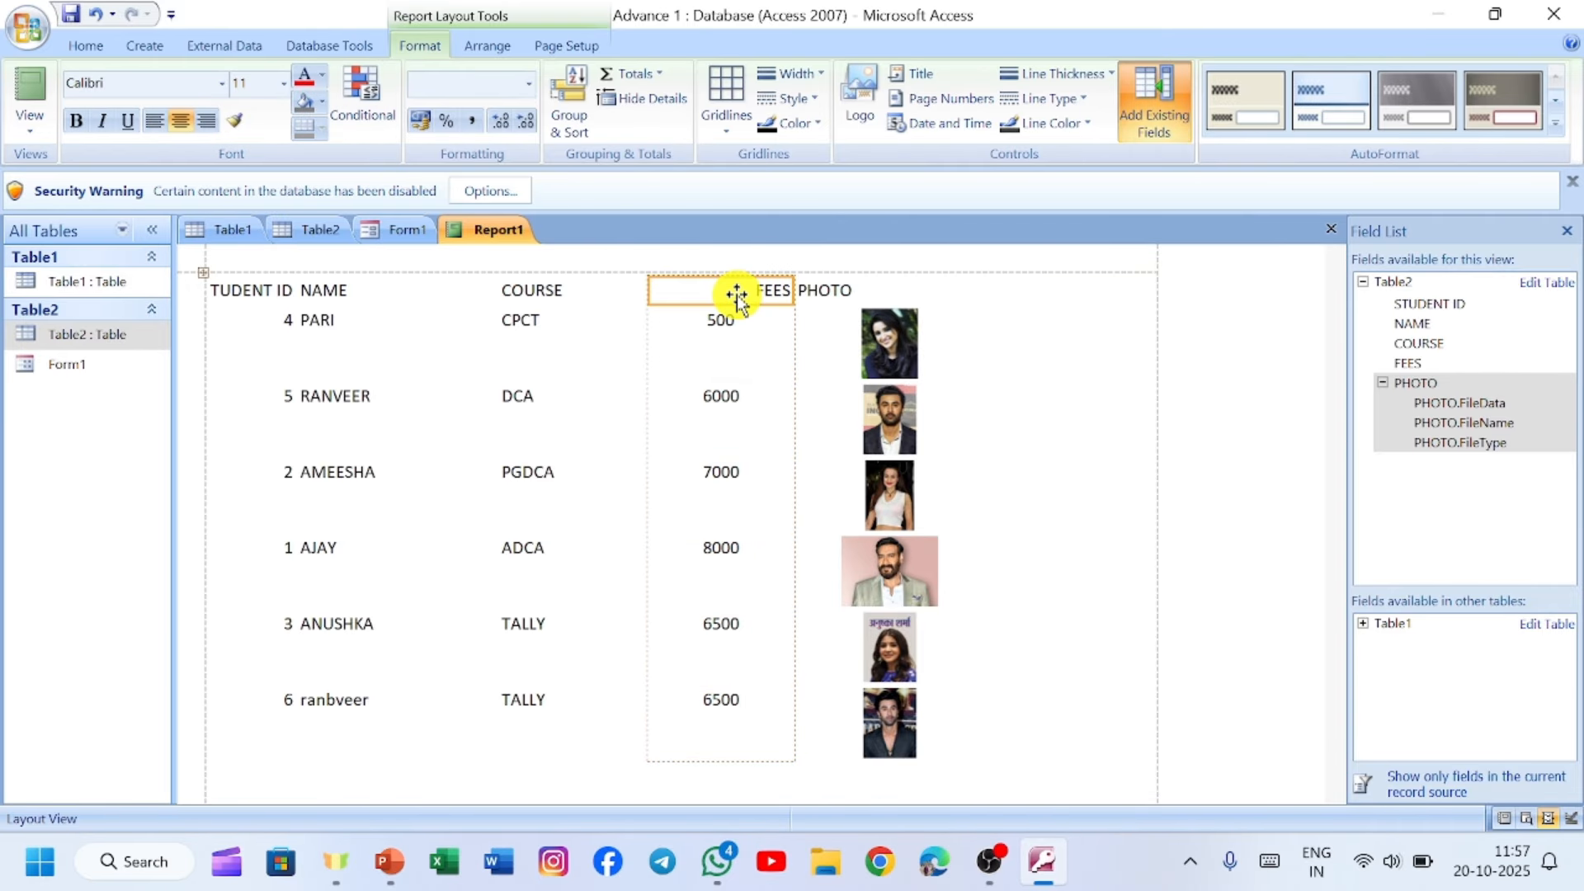
click(181, 122)
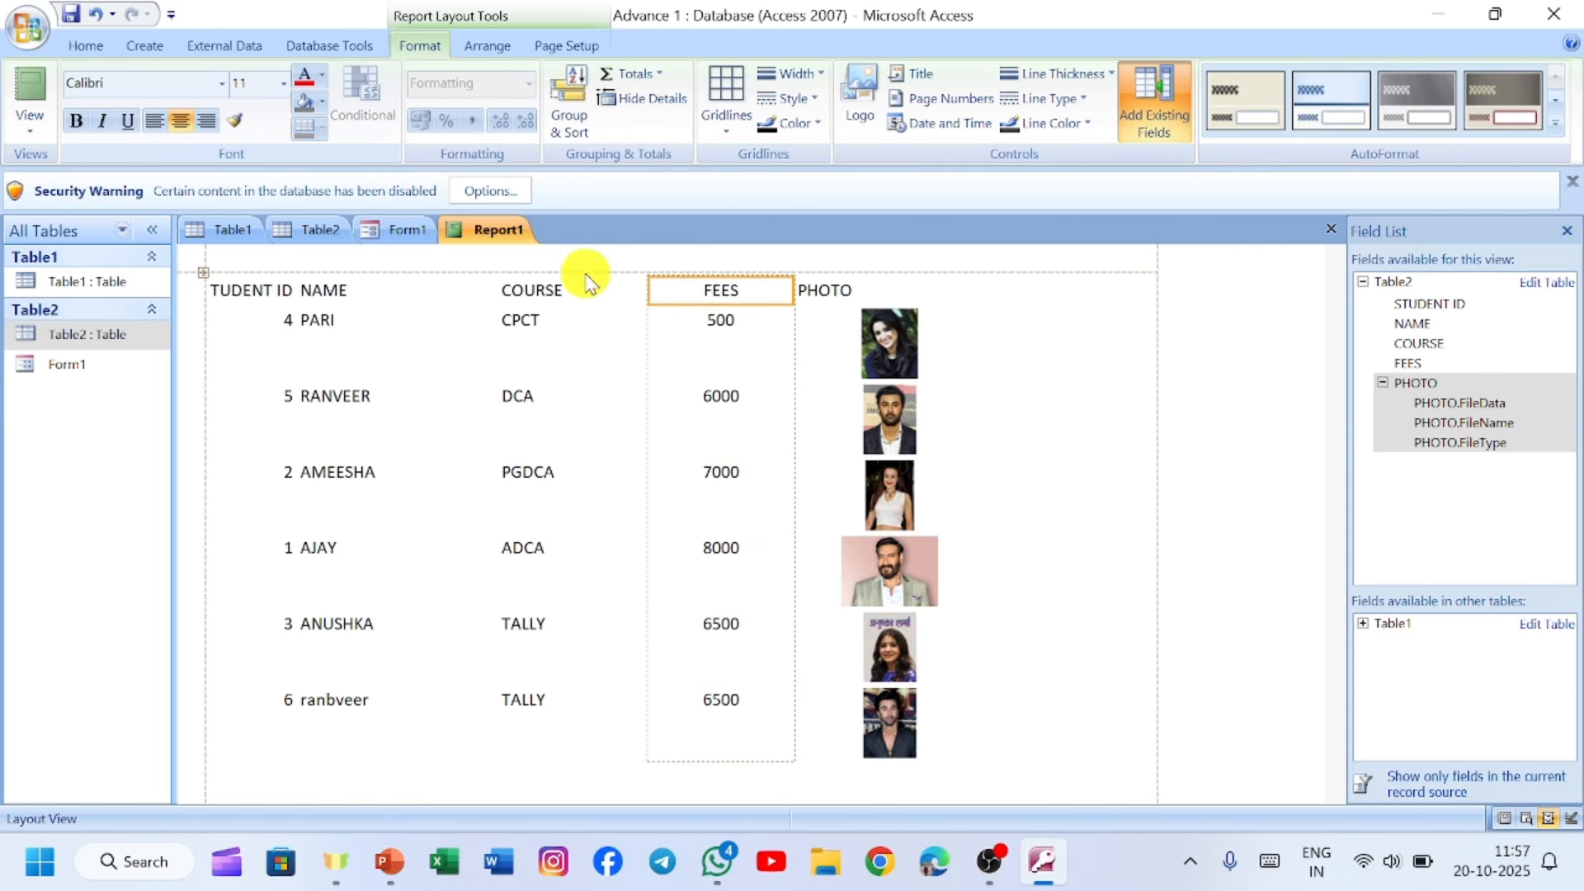
Step: Dismiss the field list and the security warning, and close Report1 without saving its design
click(1047, 511)
click(911, 522)
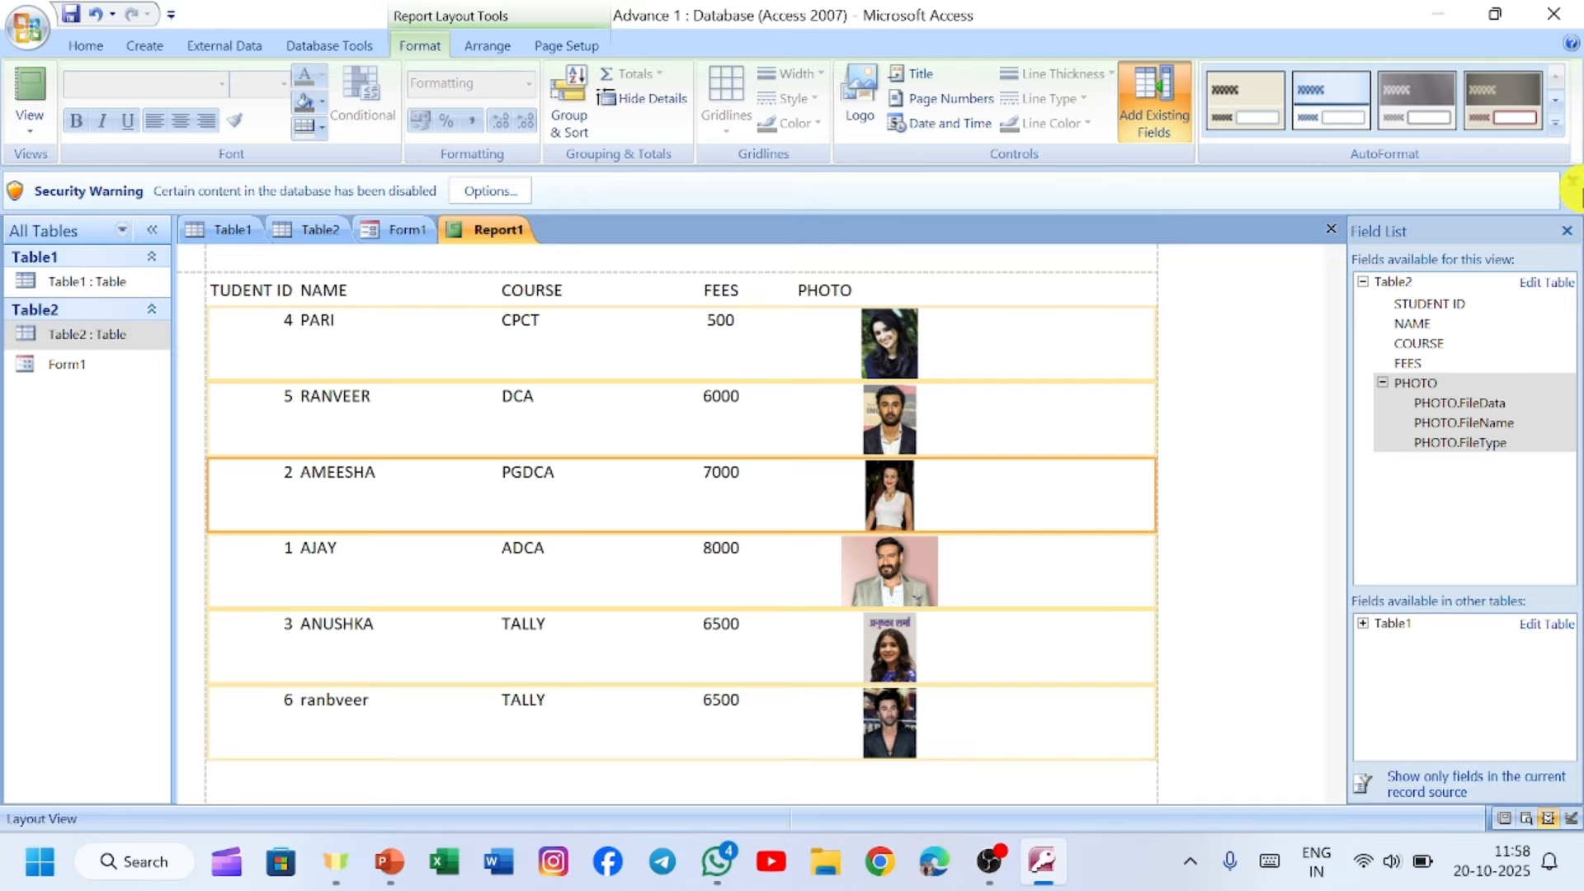
click(1568, 233)
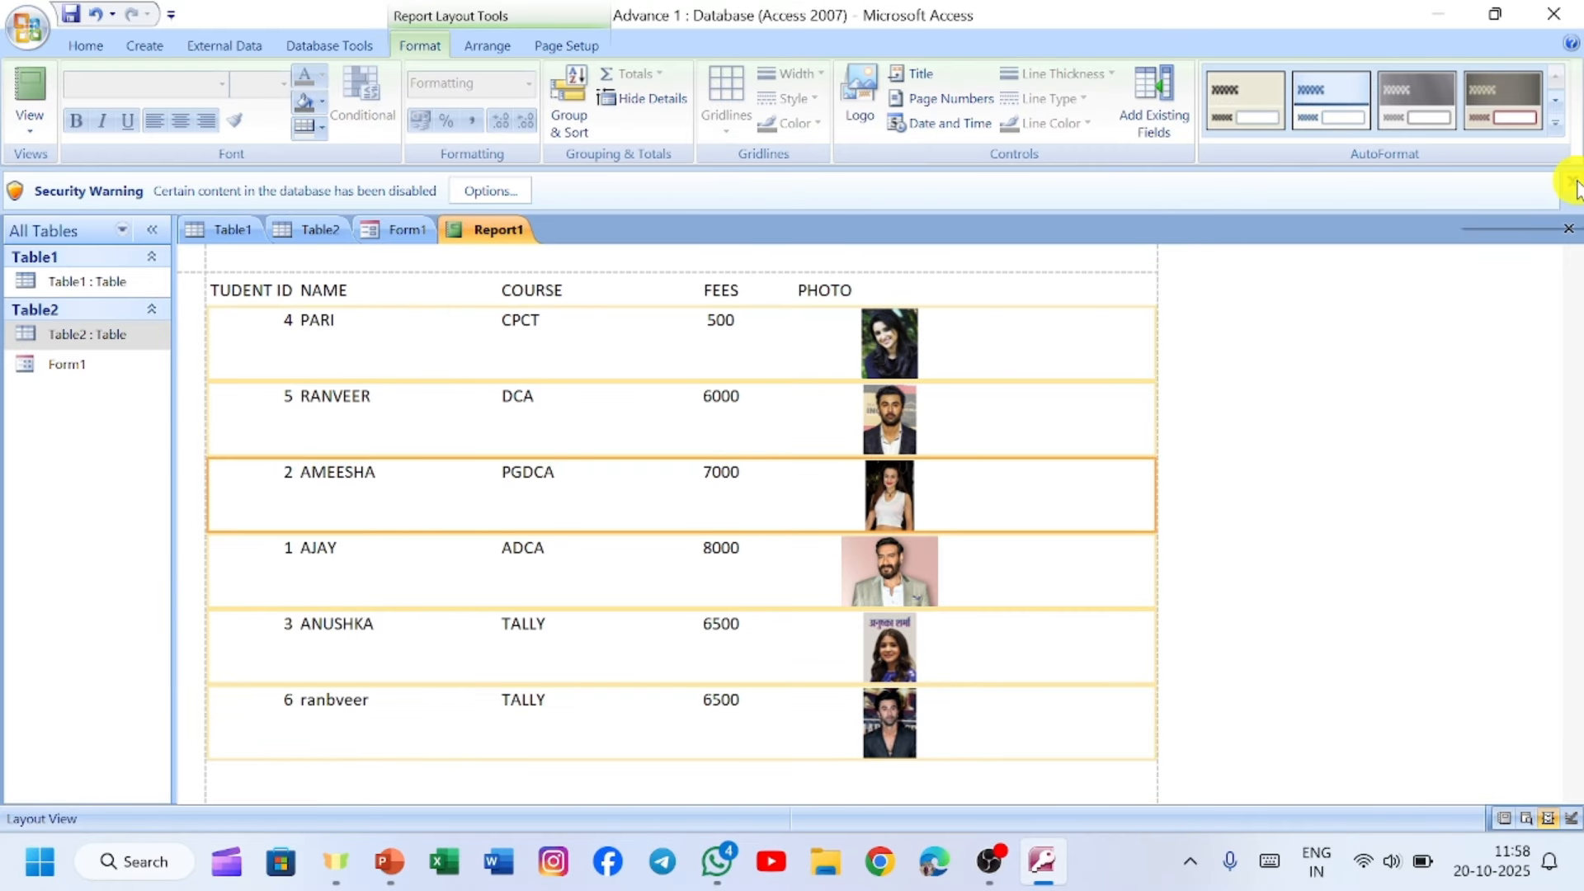
click(1574, 188)
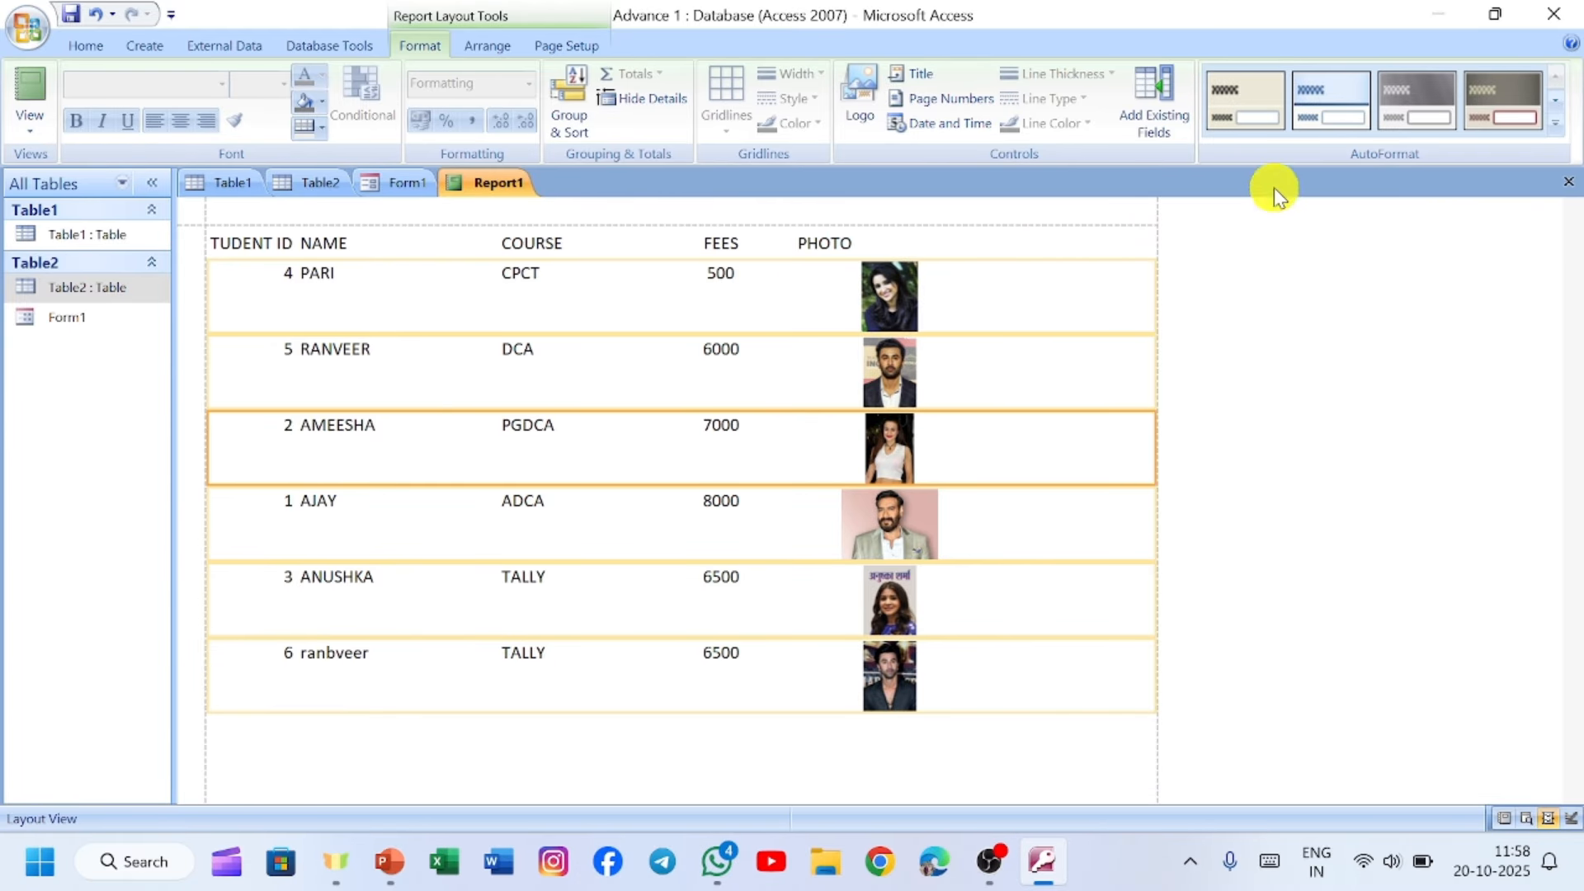
click(1568, 180)
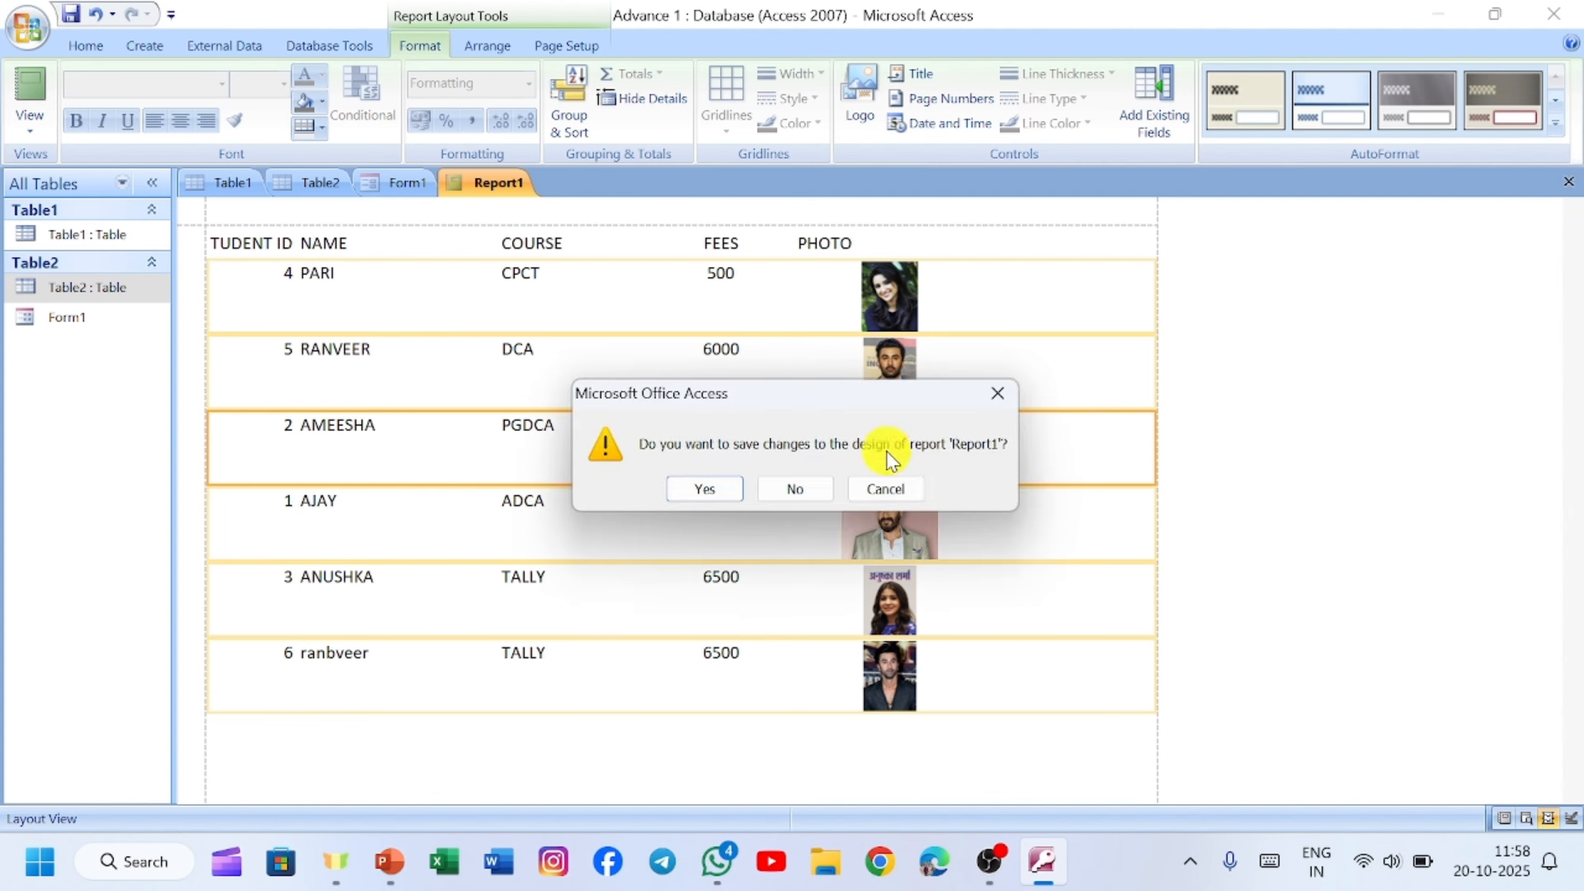
click(797, 499)
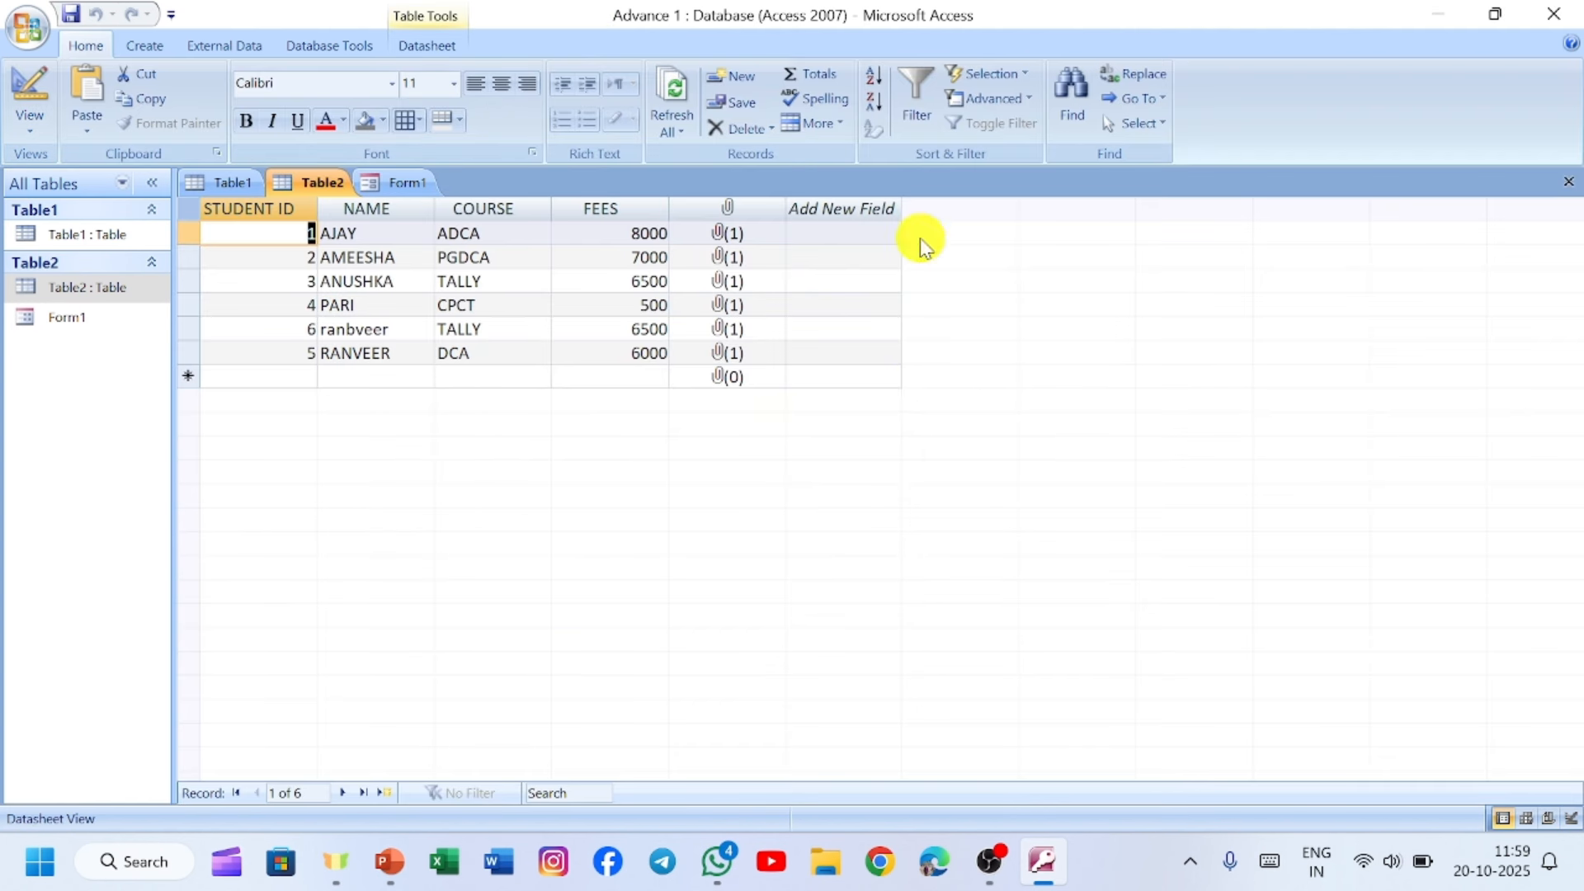
Step: Start the Report Wizard and choose Table2 as the source of the report's fields
click(145, 47)
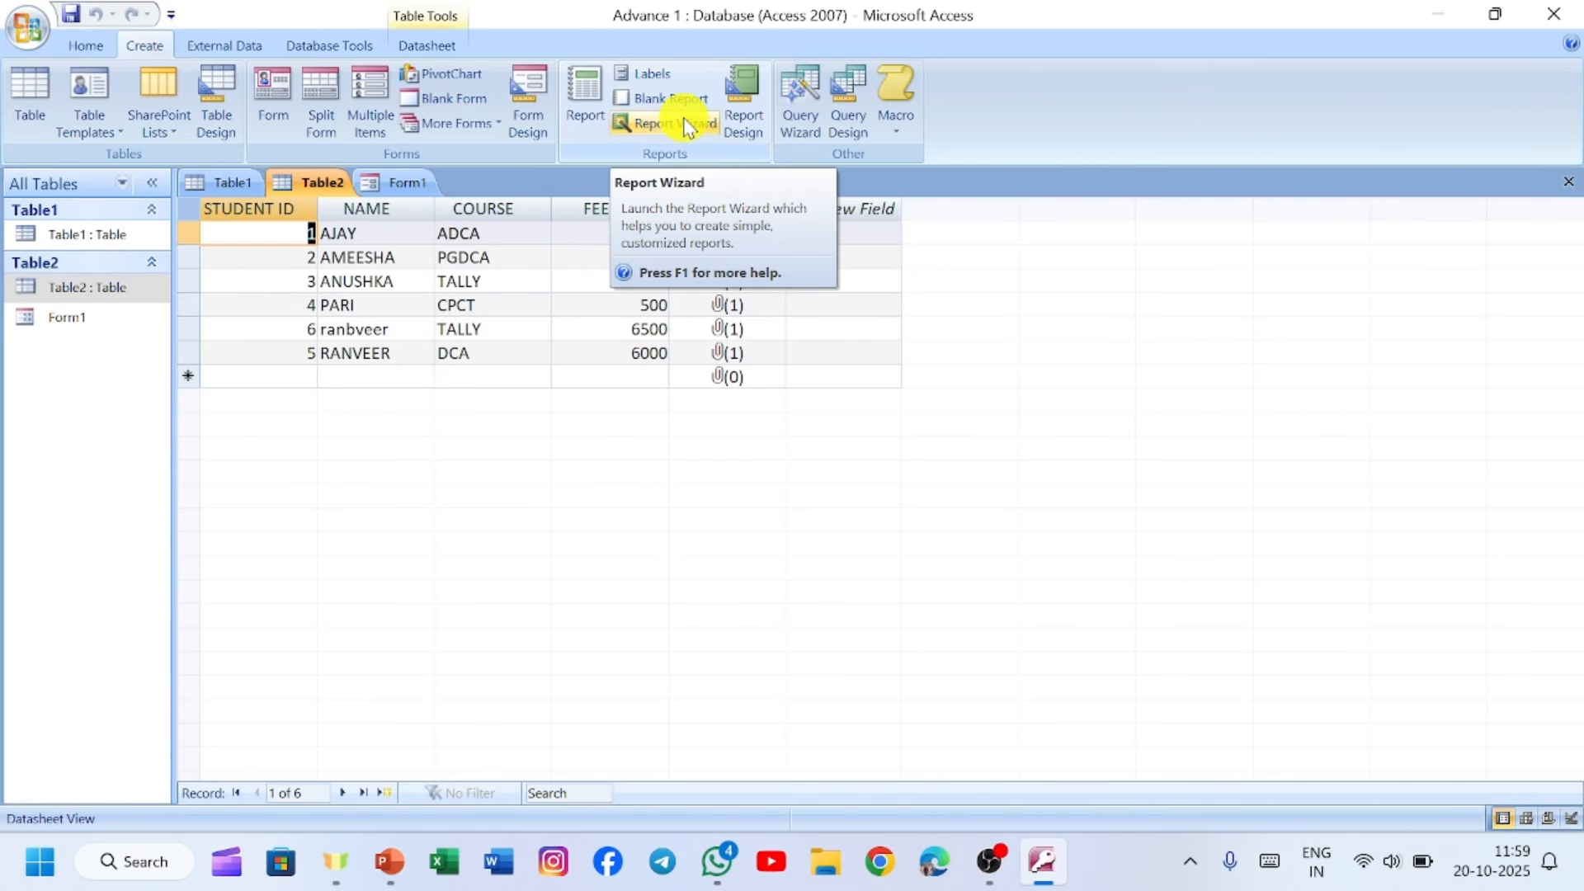
click(656, 127)
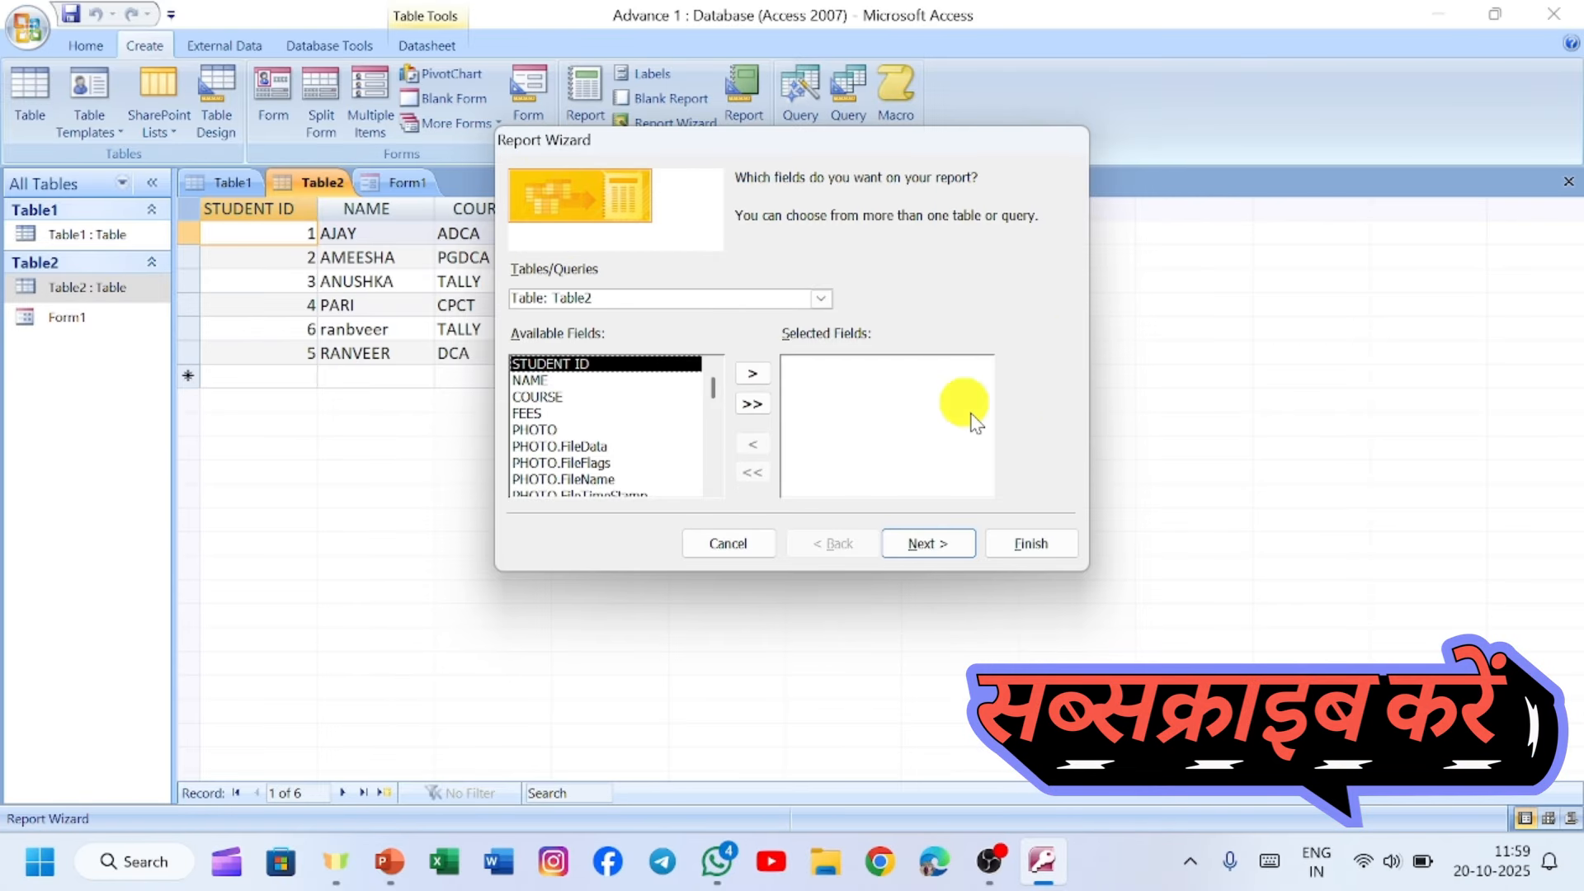
click(804, 292)
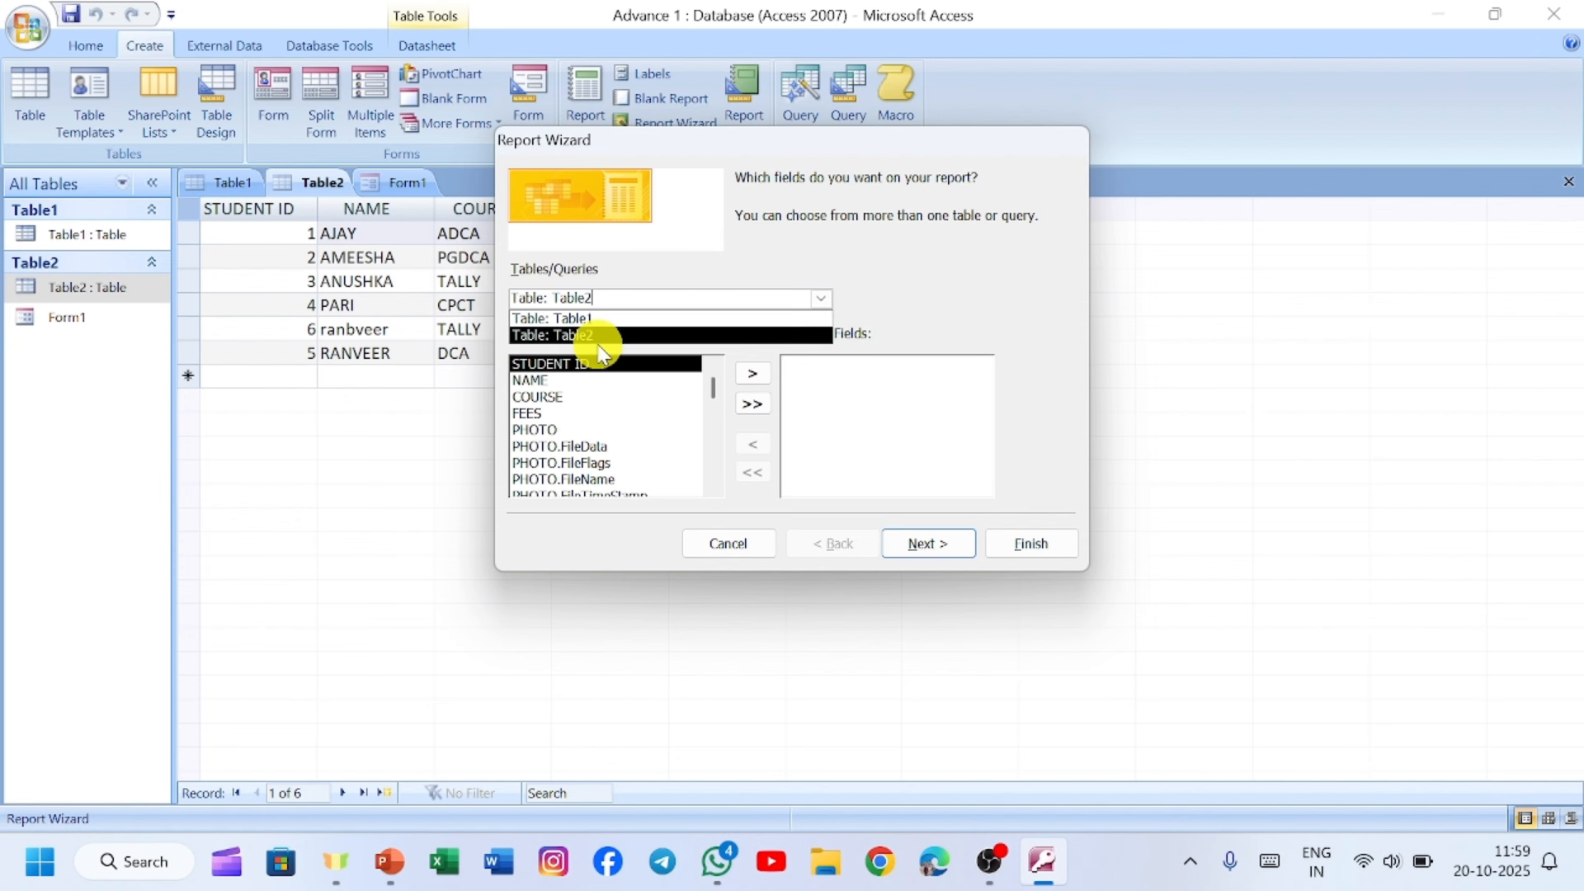
click(529, 335)
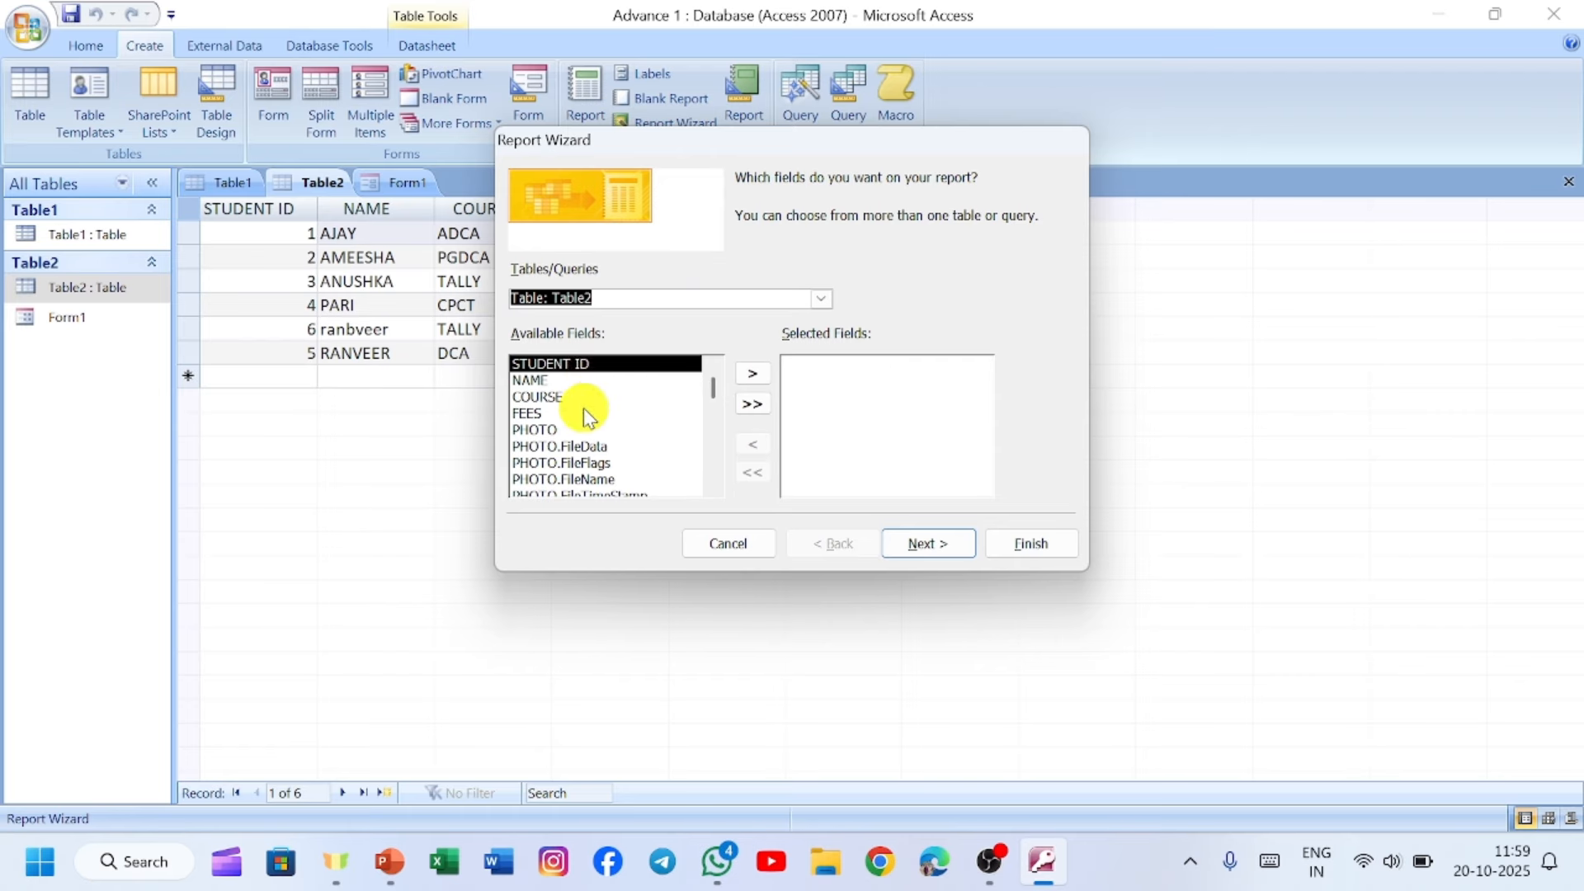
scroll(582, 429, down, 1)
scroll(592, 436, up, 1)
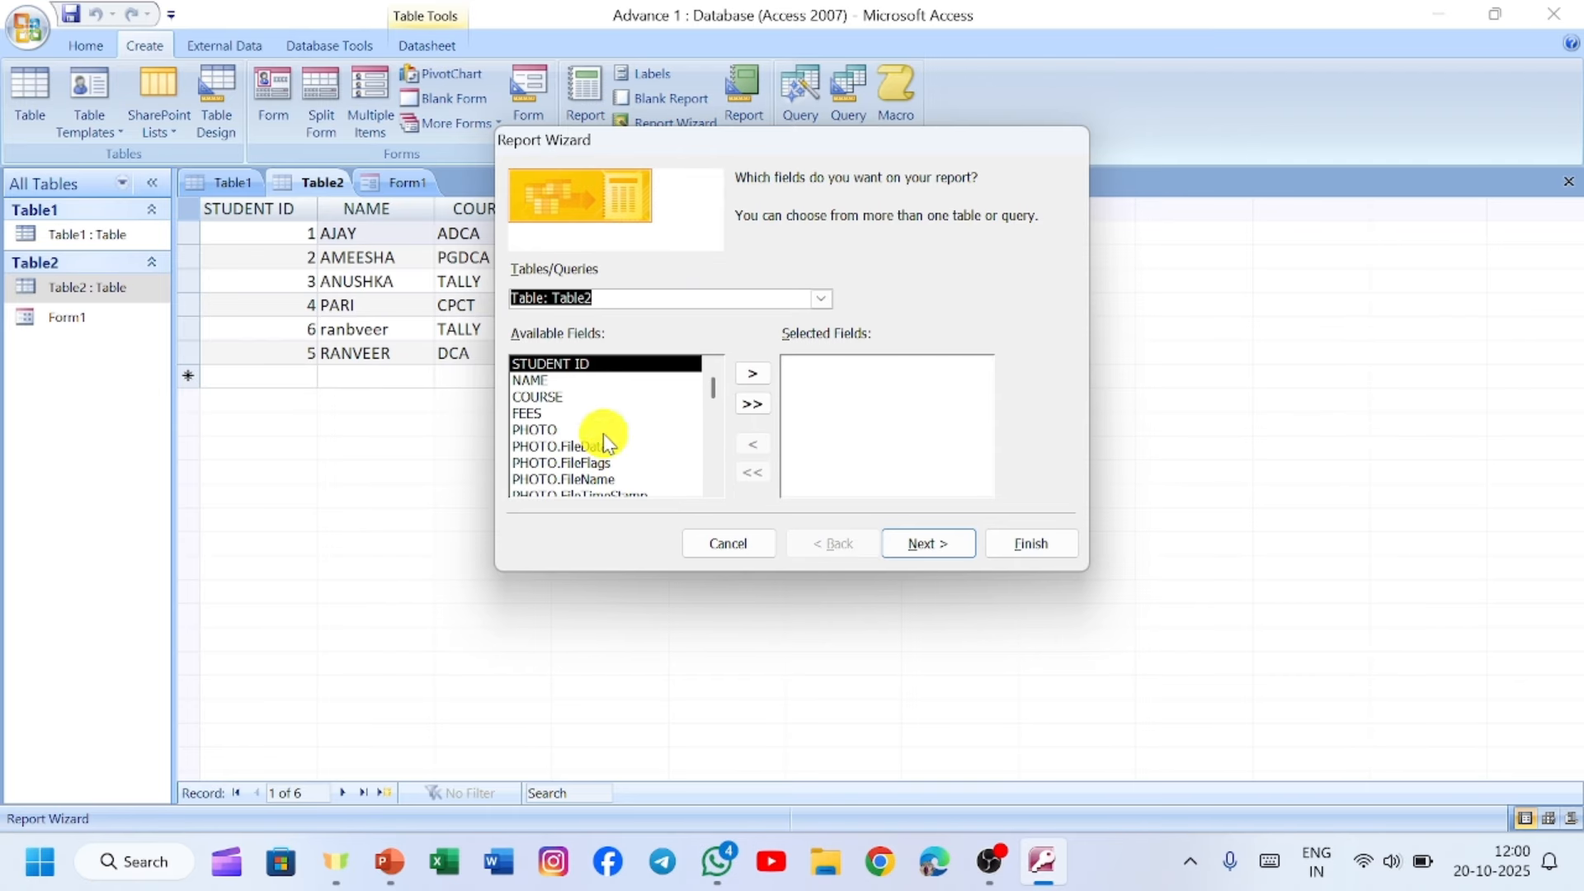
Step: Examine the available fields of Table1 in the Report Wizard and return the source to Table2
click(822, 298)
click(683, 317)
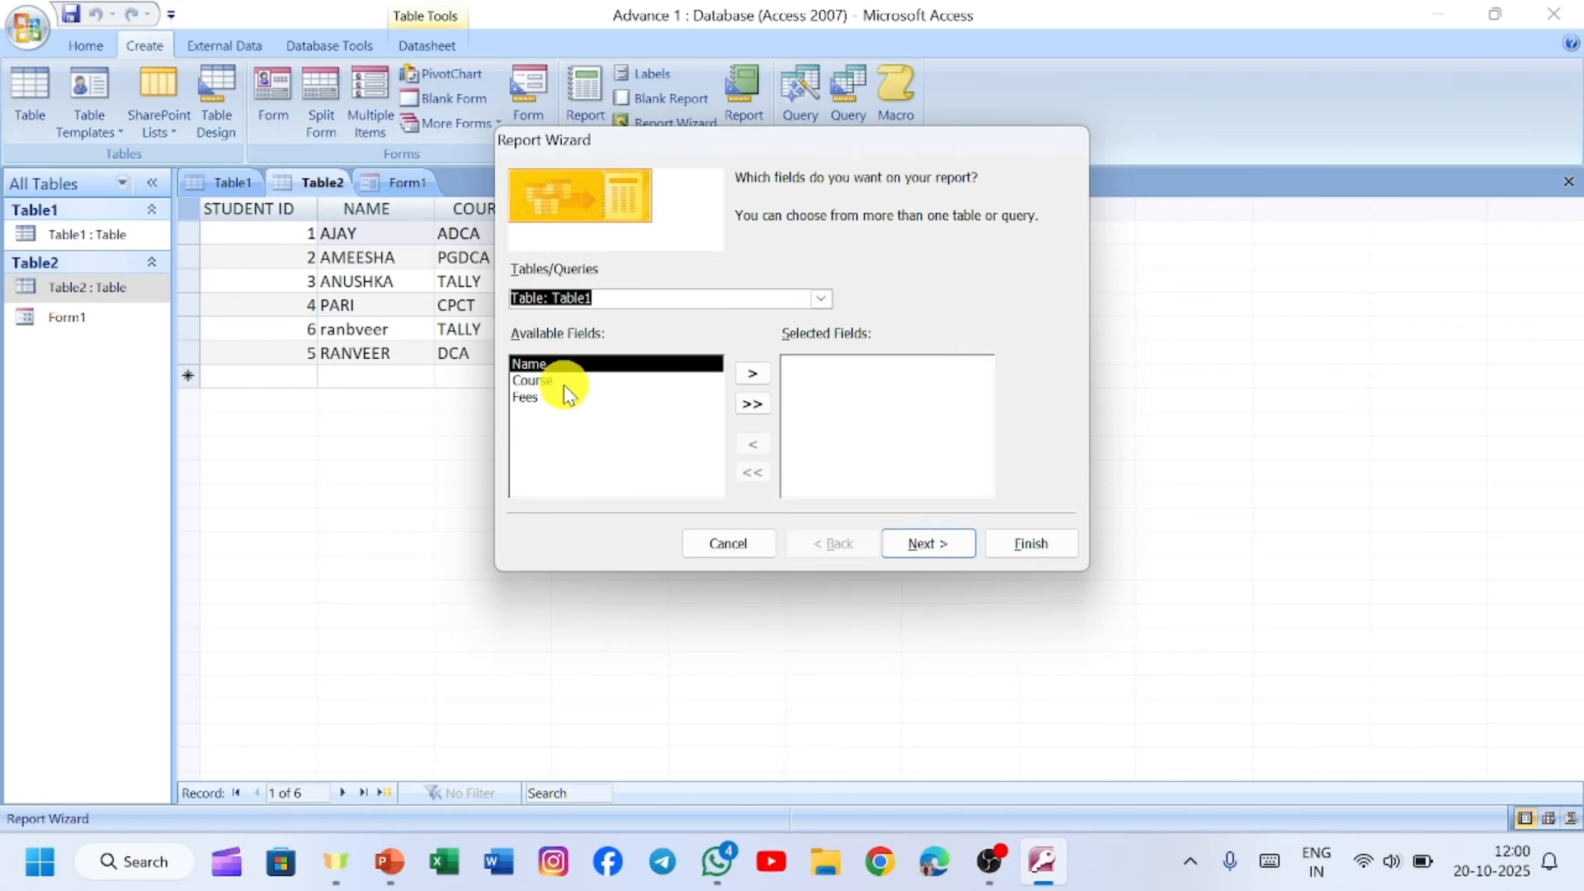
click(822, 300)
click(676, 335)
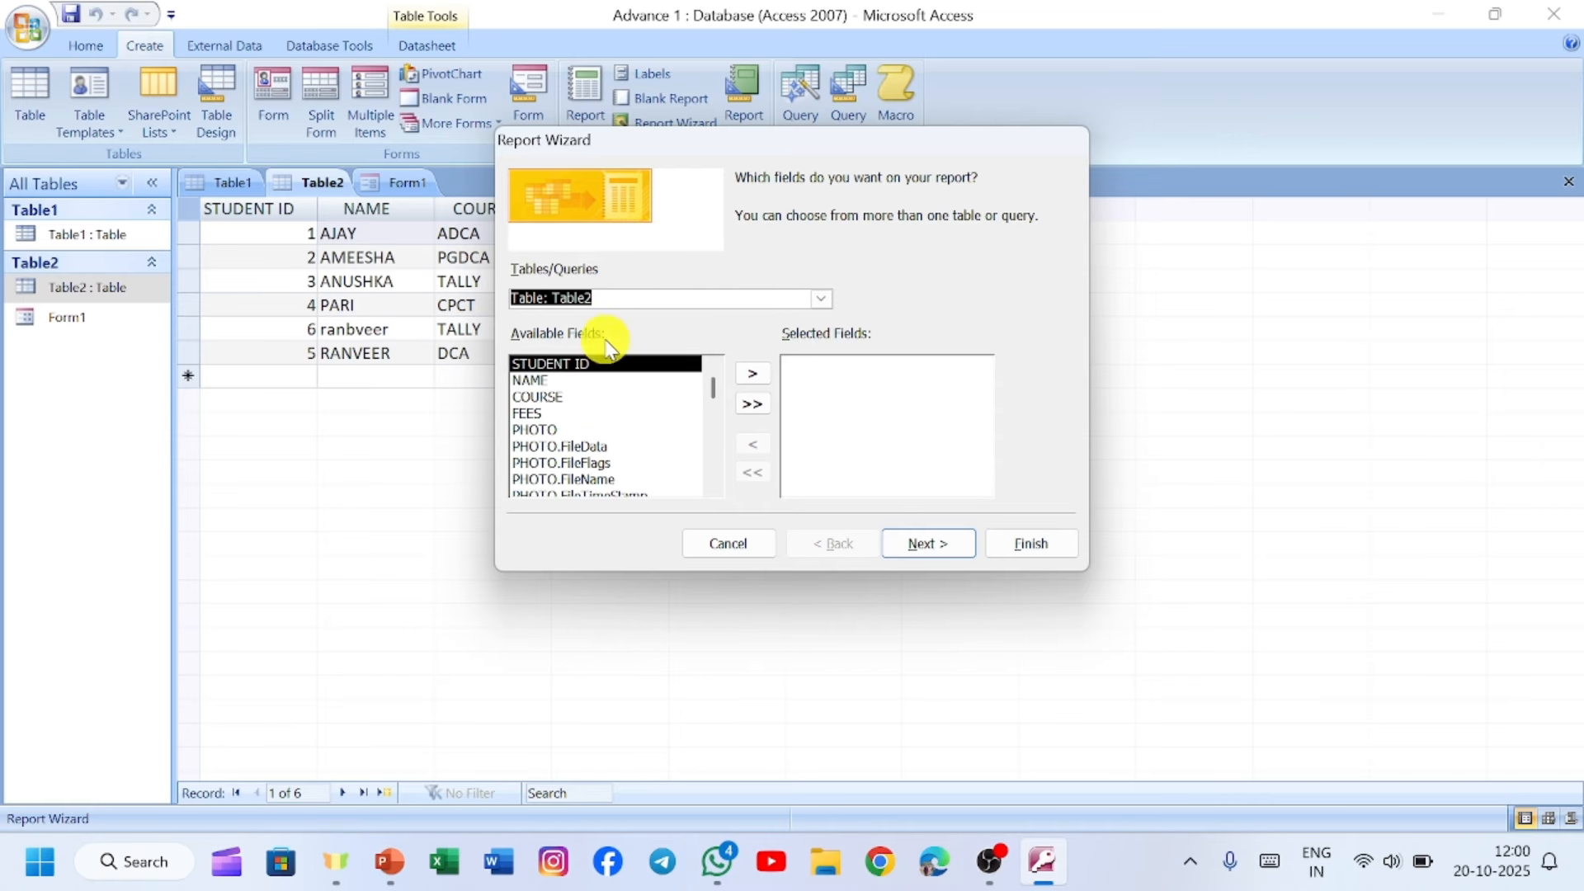
scroll(583, 432, down, 2)
scroll(584, 432, up, 2)
Step: Add the fields STUDENT ID, COURSE, PHOTO, NAME and FEES to the report in that order
click(752, 374)
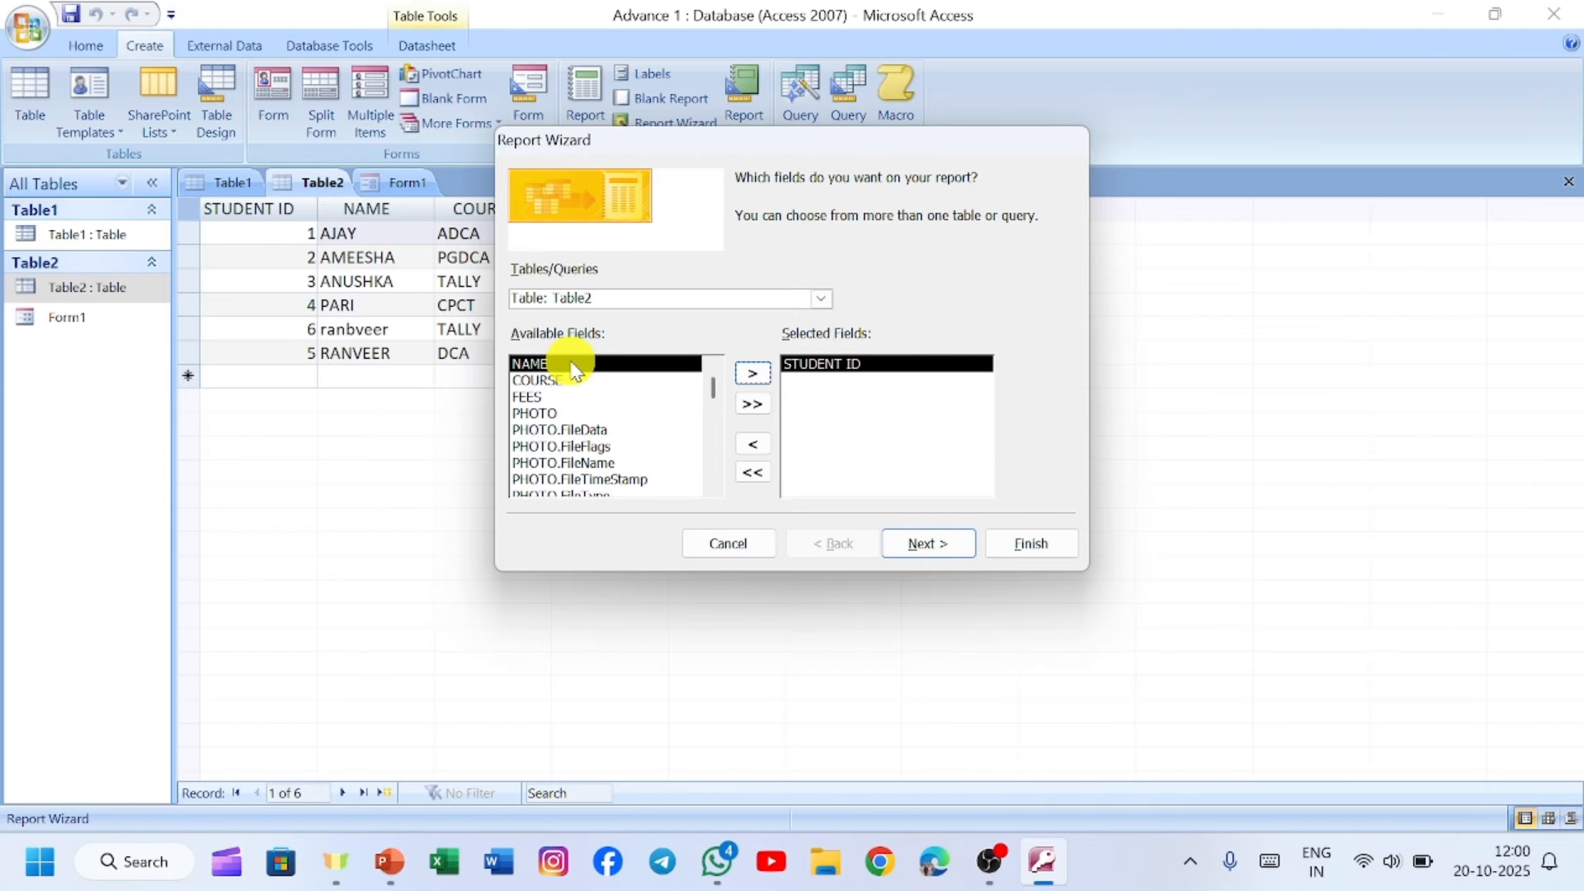
click(547, 382)
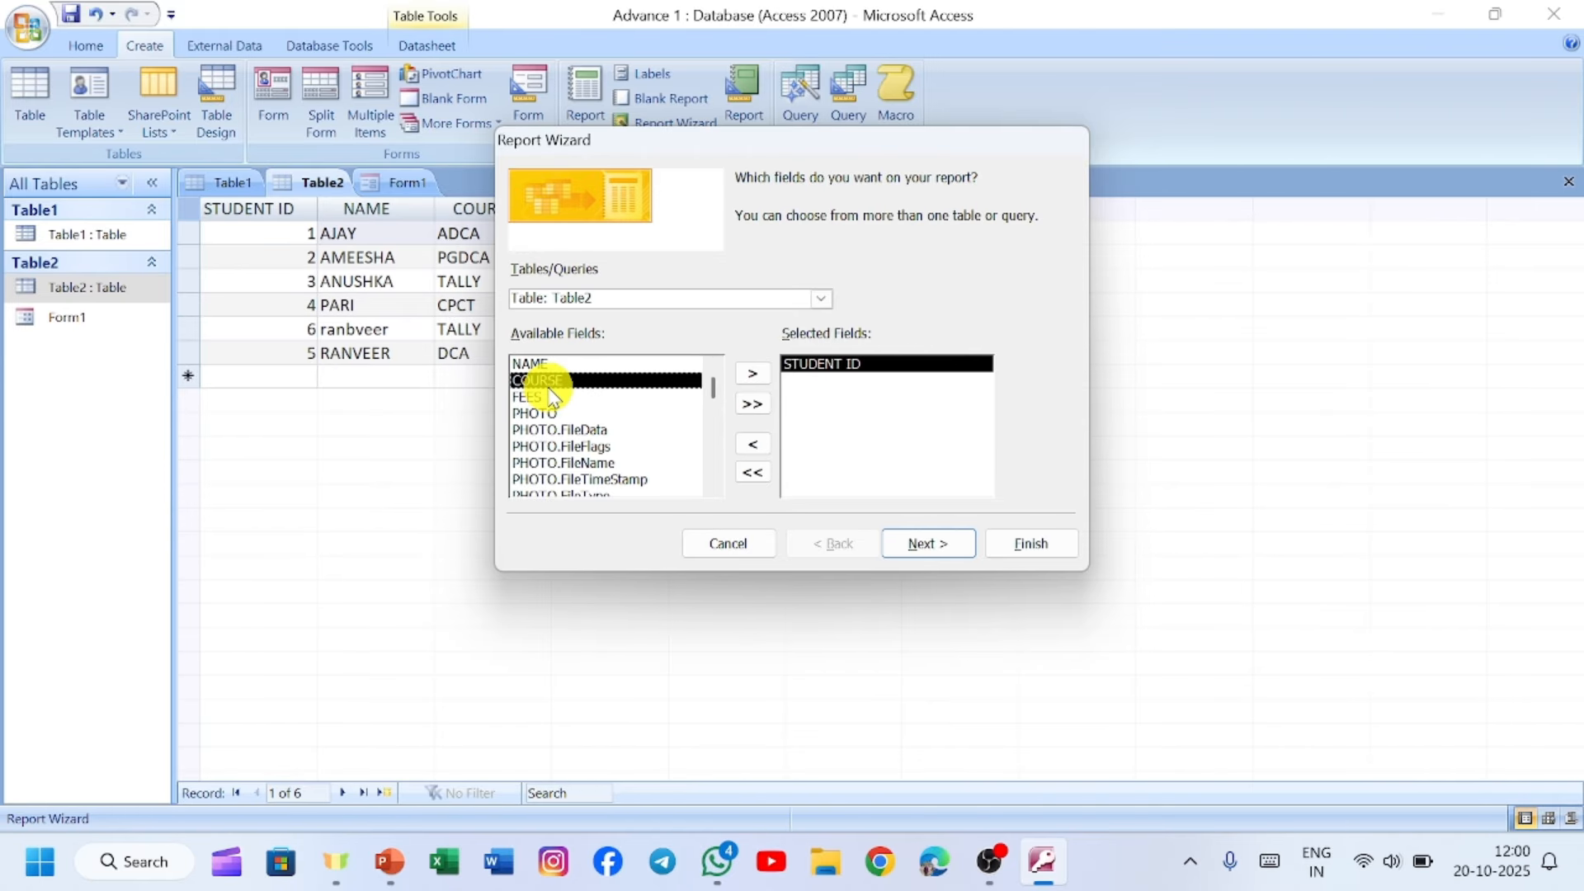
click(747, 384)
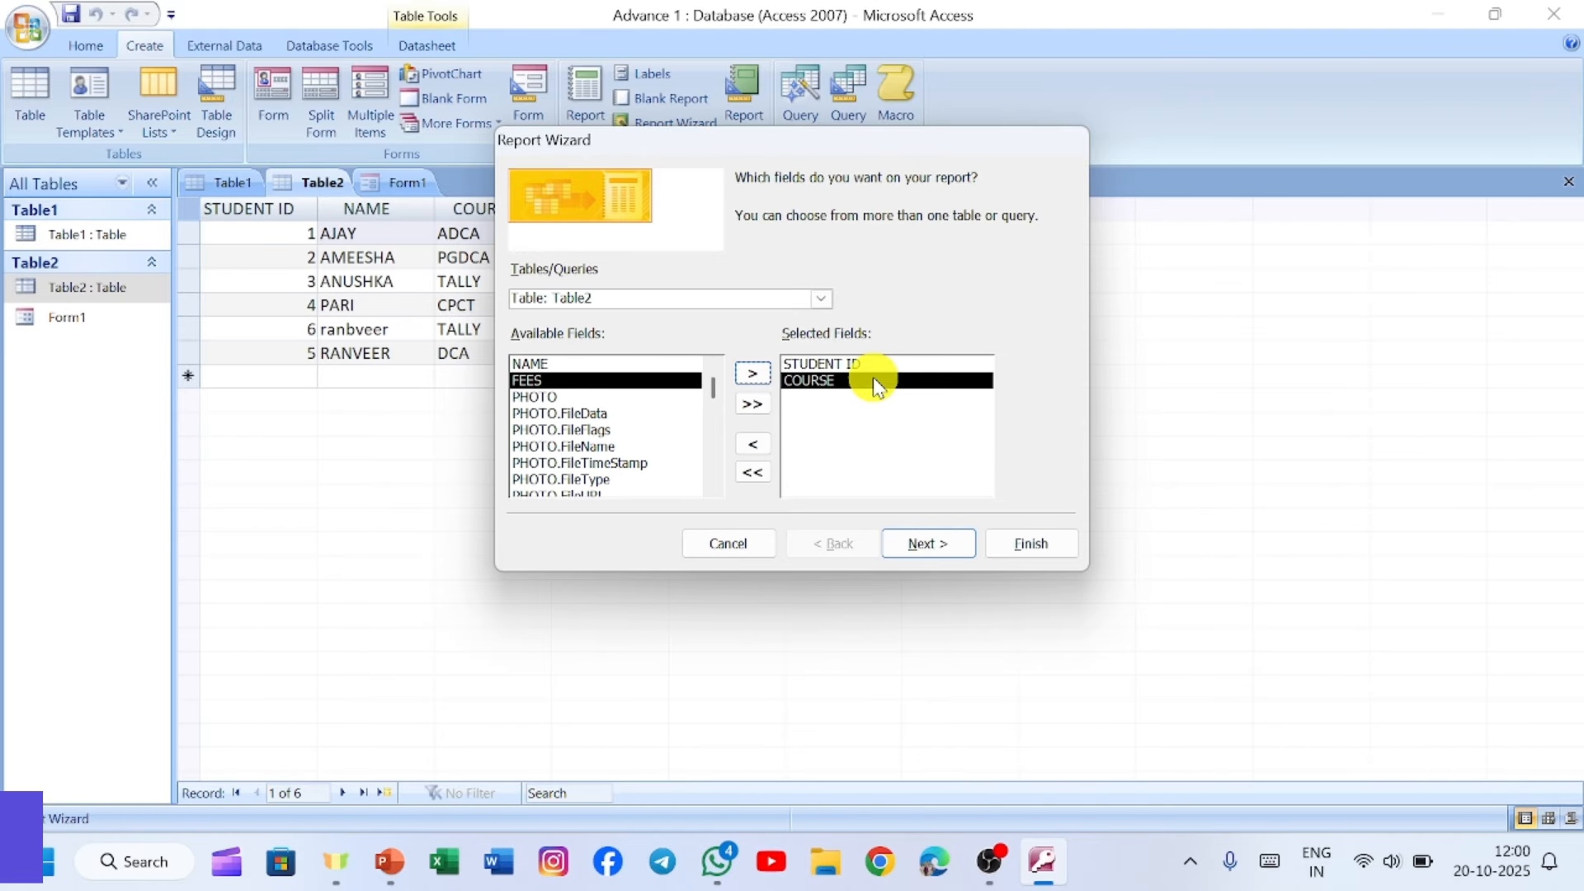
click(534, 397)
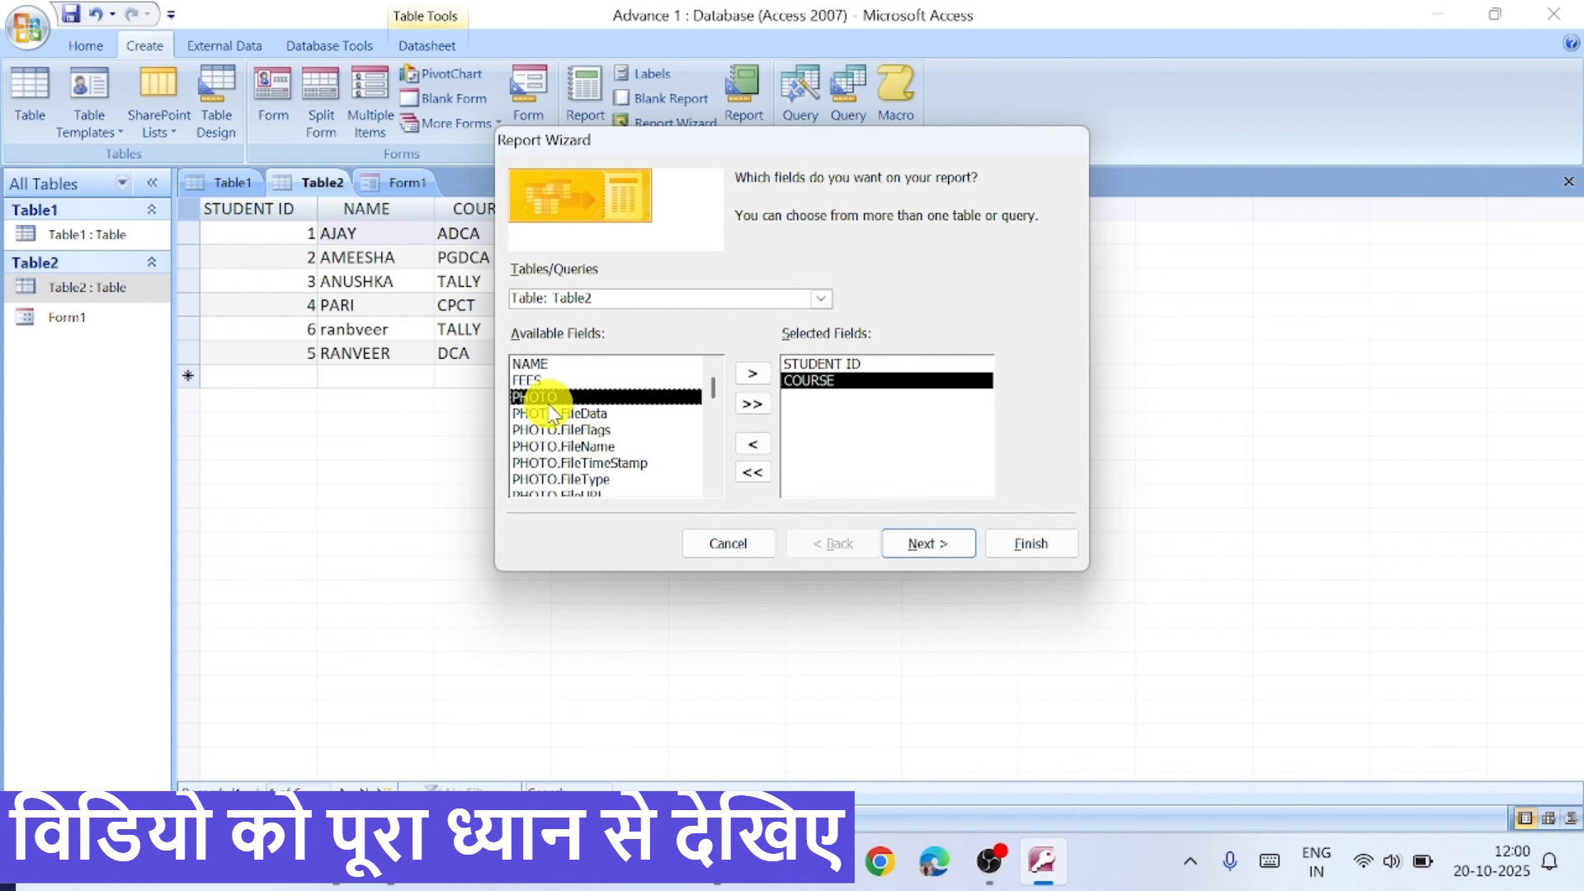
click(752, 373)
click(545, 364)
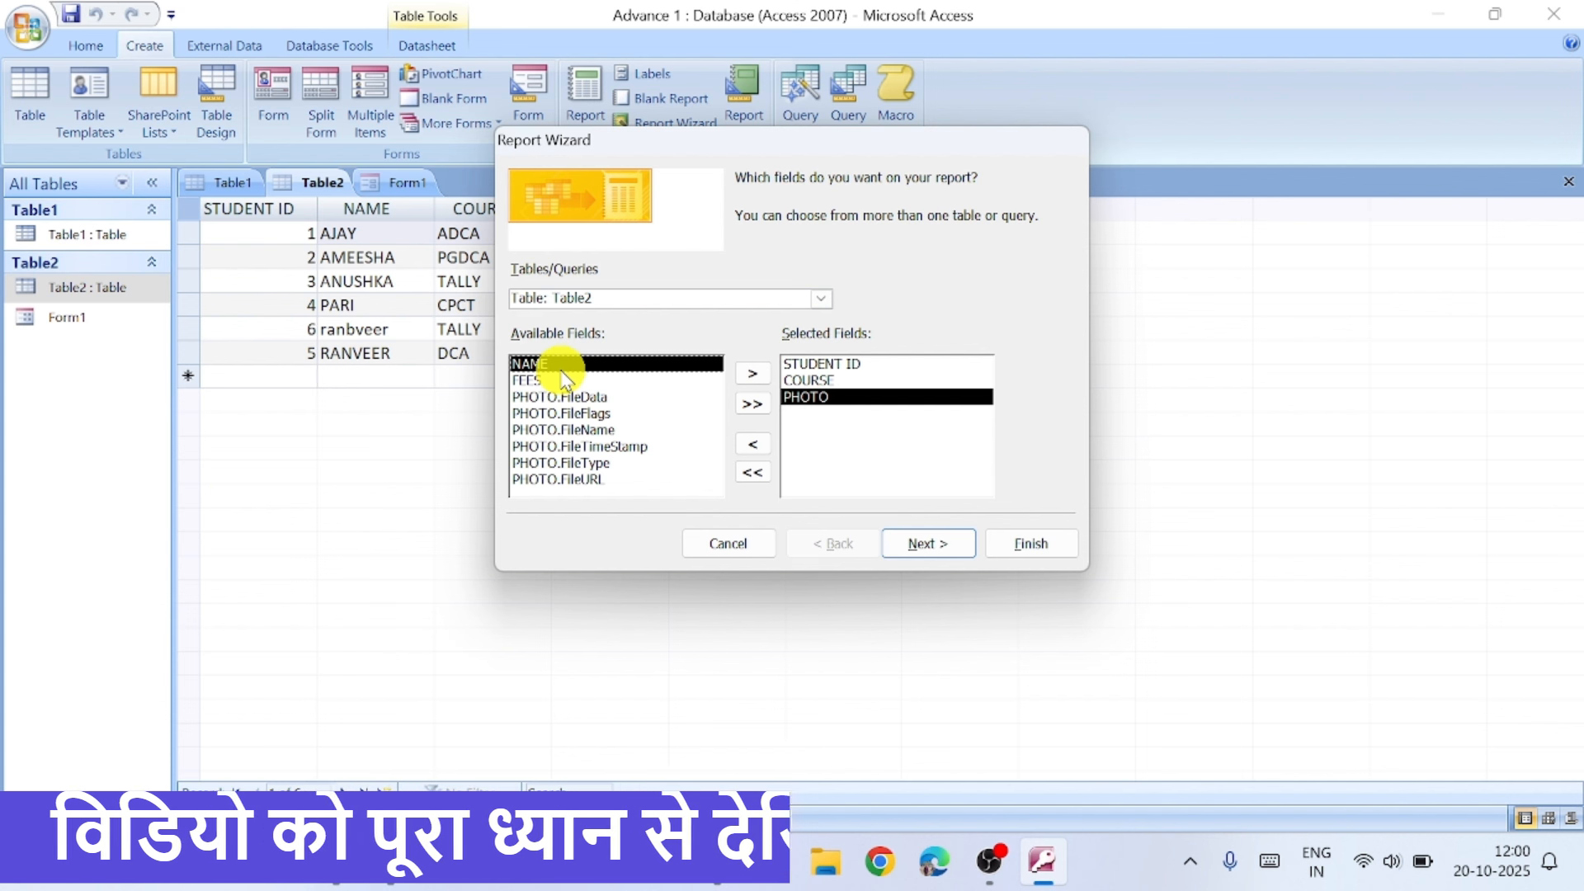
click(752, 374)
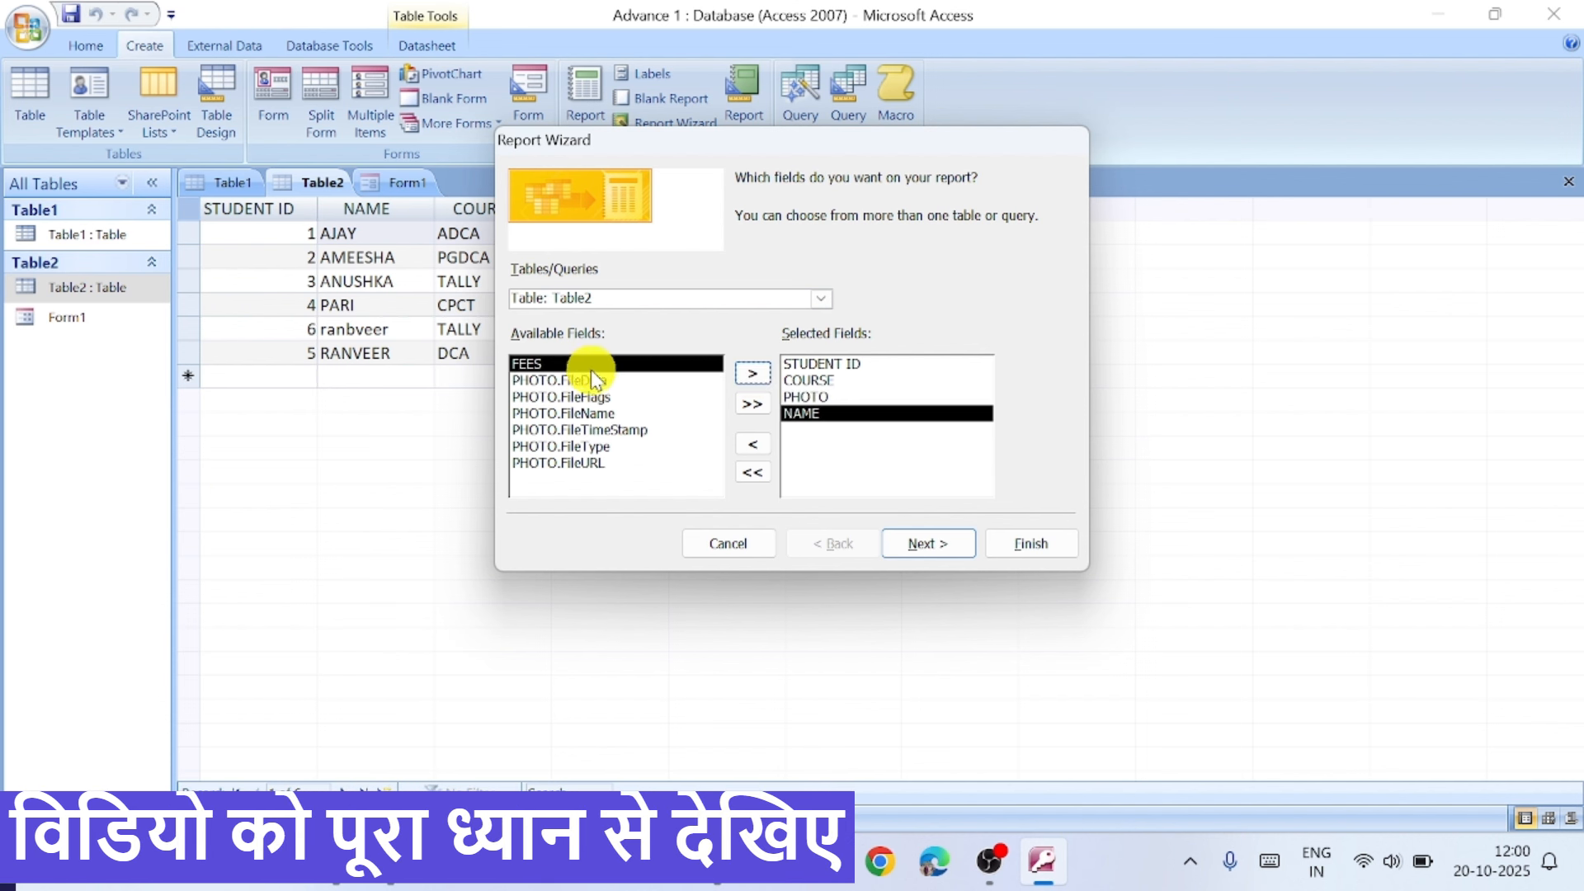
click(752, 374)
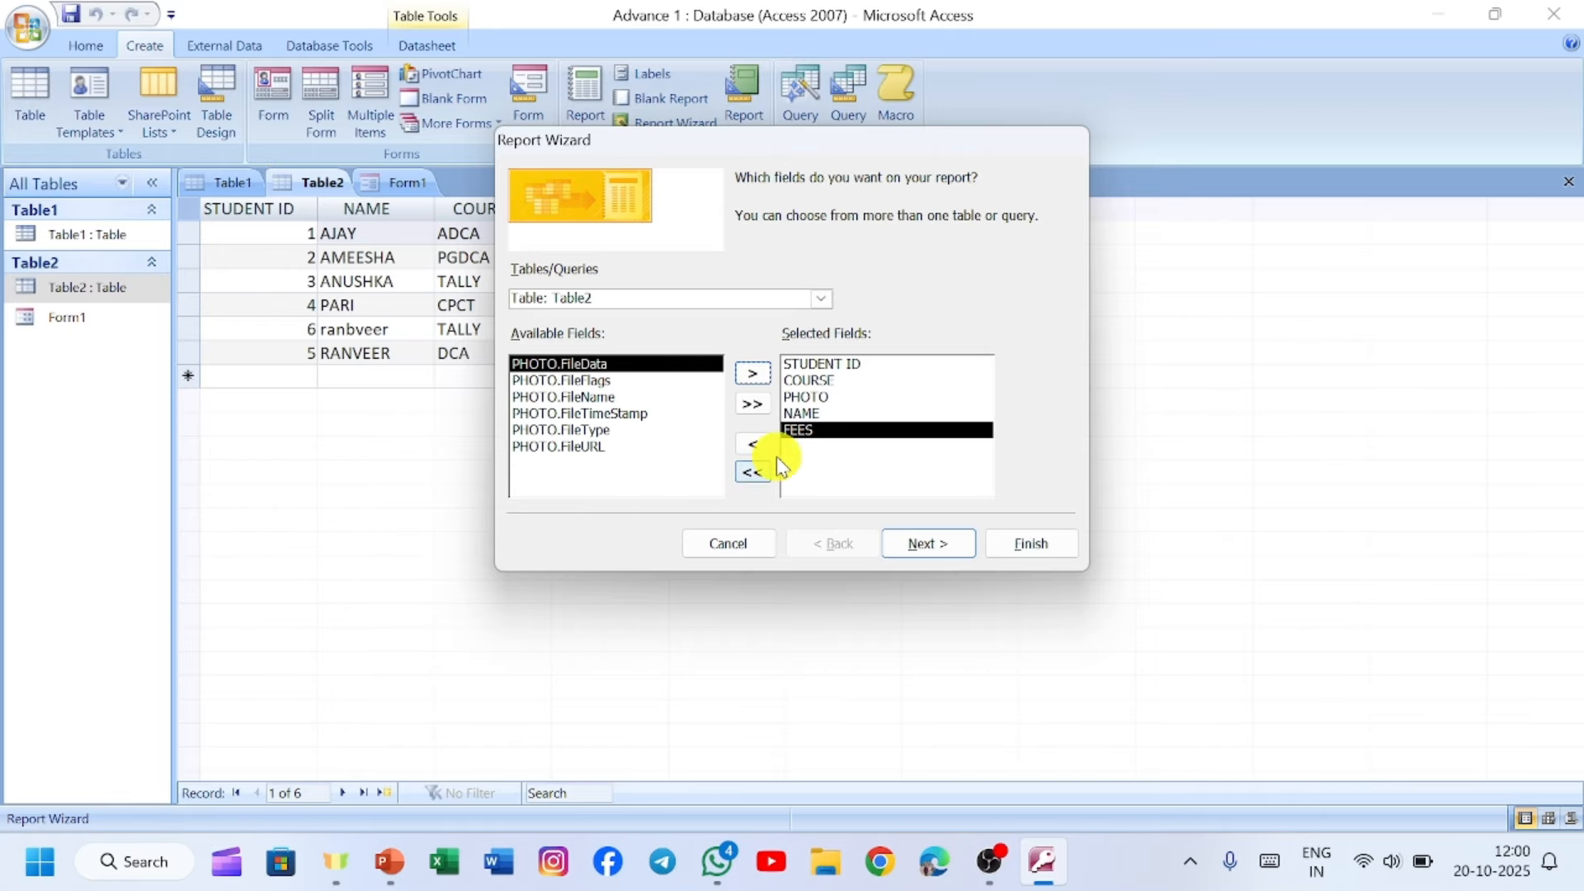
Step: Remove all five selected fields from the report one at a time
click(755, 446)
click(755, 445)
click(754, 446)
click(755, 445)
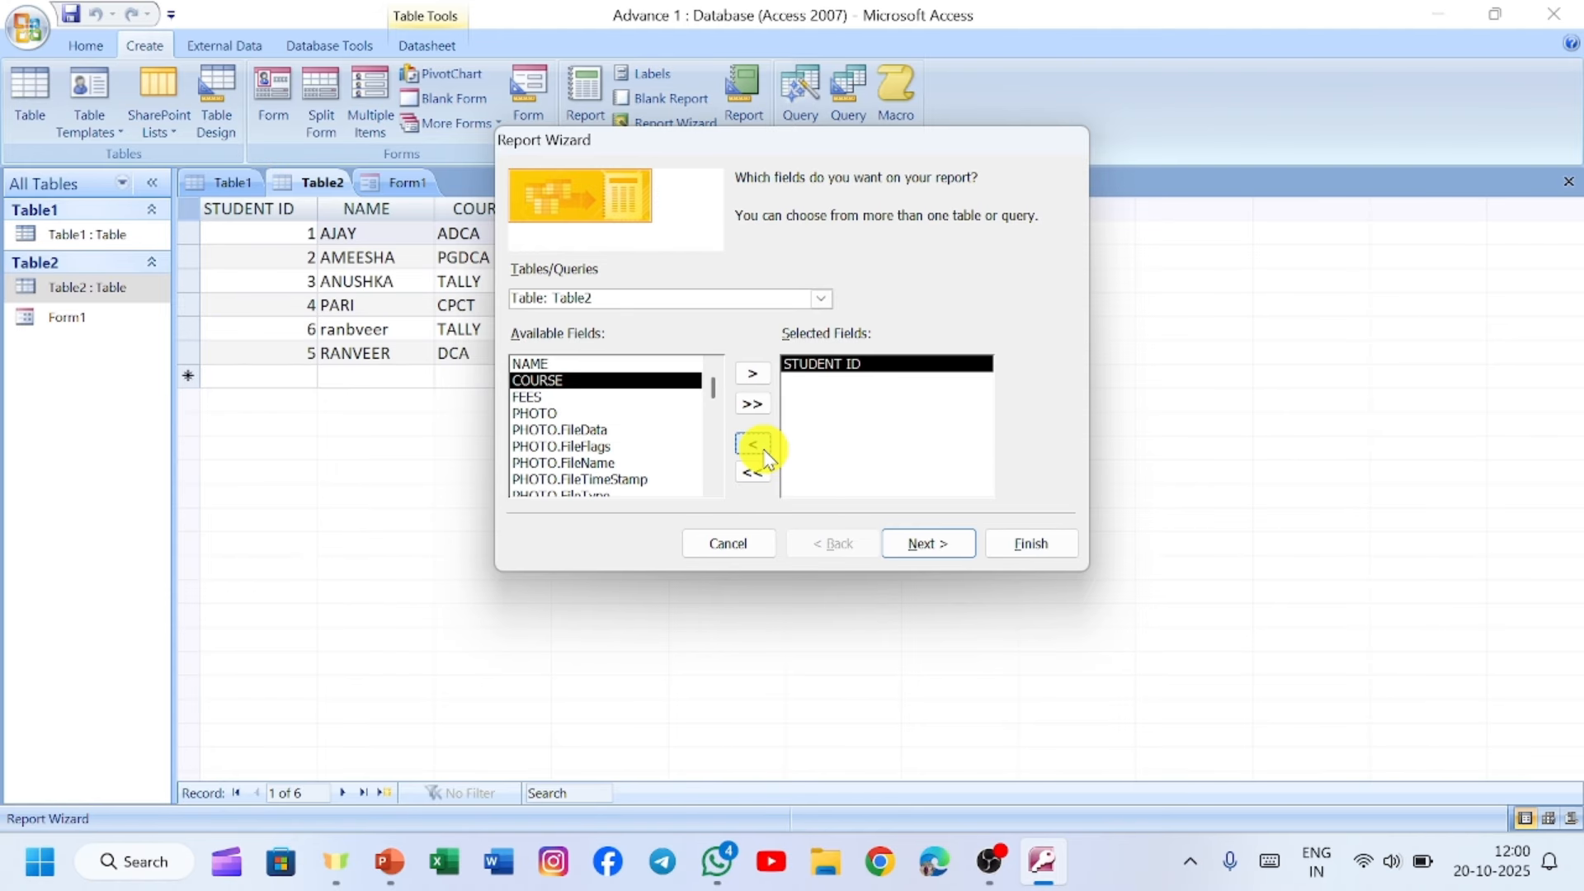
click(755, 446)
Step: Add STUDENT ID, NAME, COURSE, FEES and PHOTO to the report's selected fields in table order
click(753, 376)
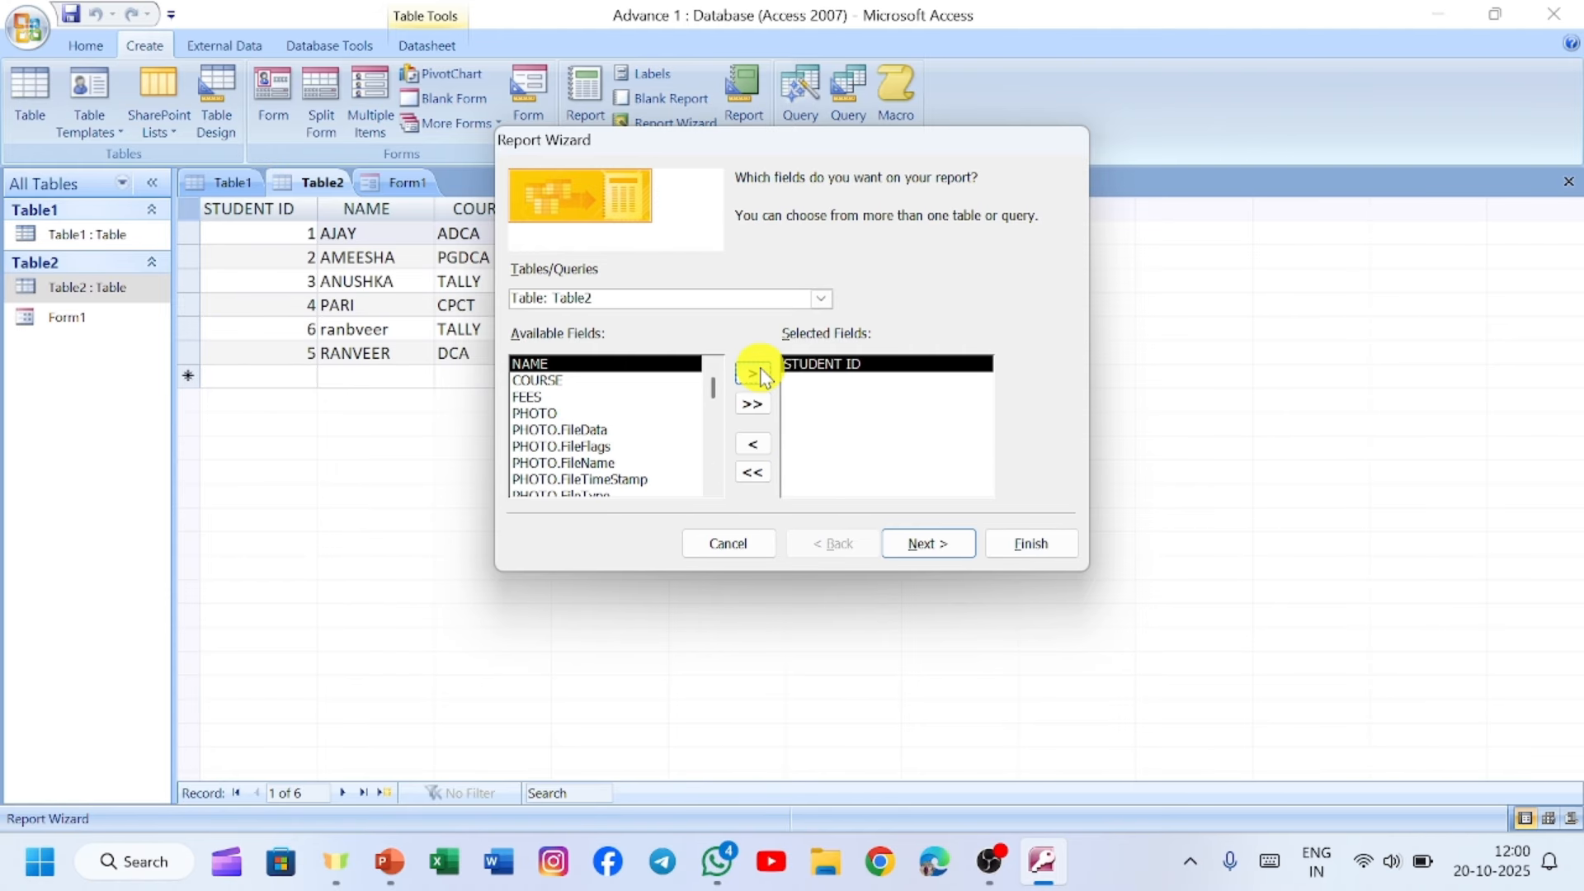
click(752, 376)
click(752, 375)
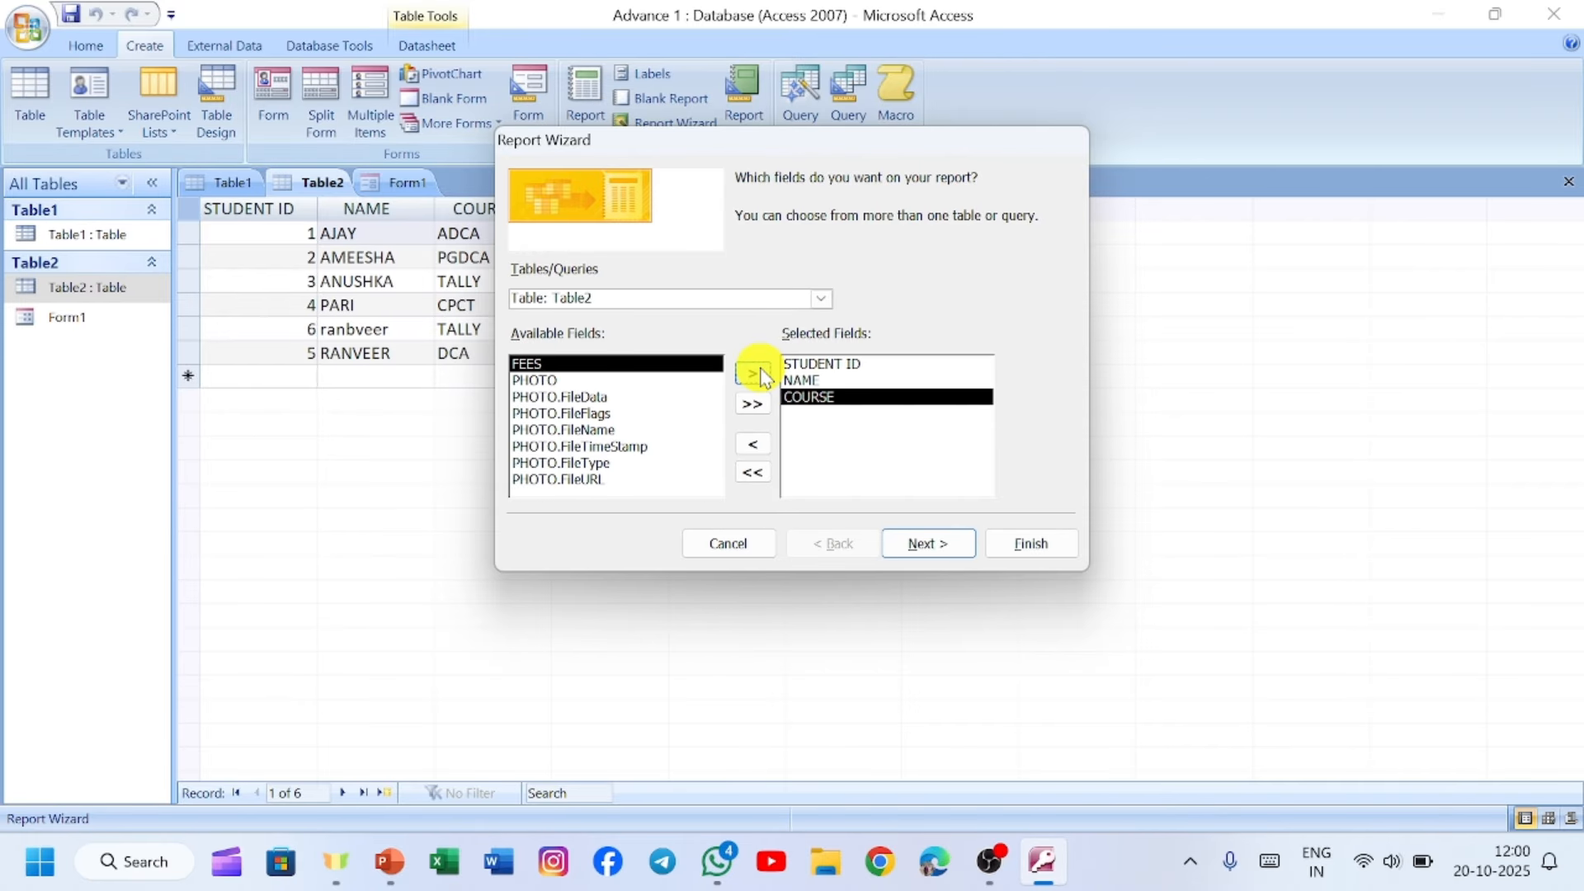
click(753, 375)
click(752, 376)
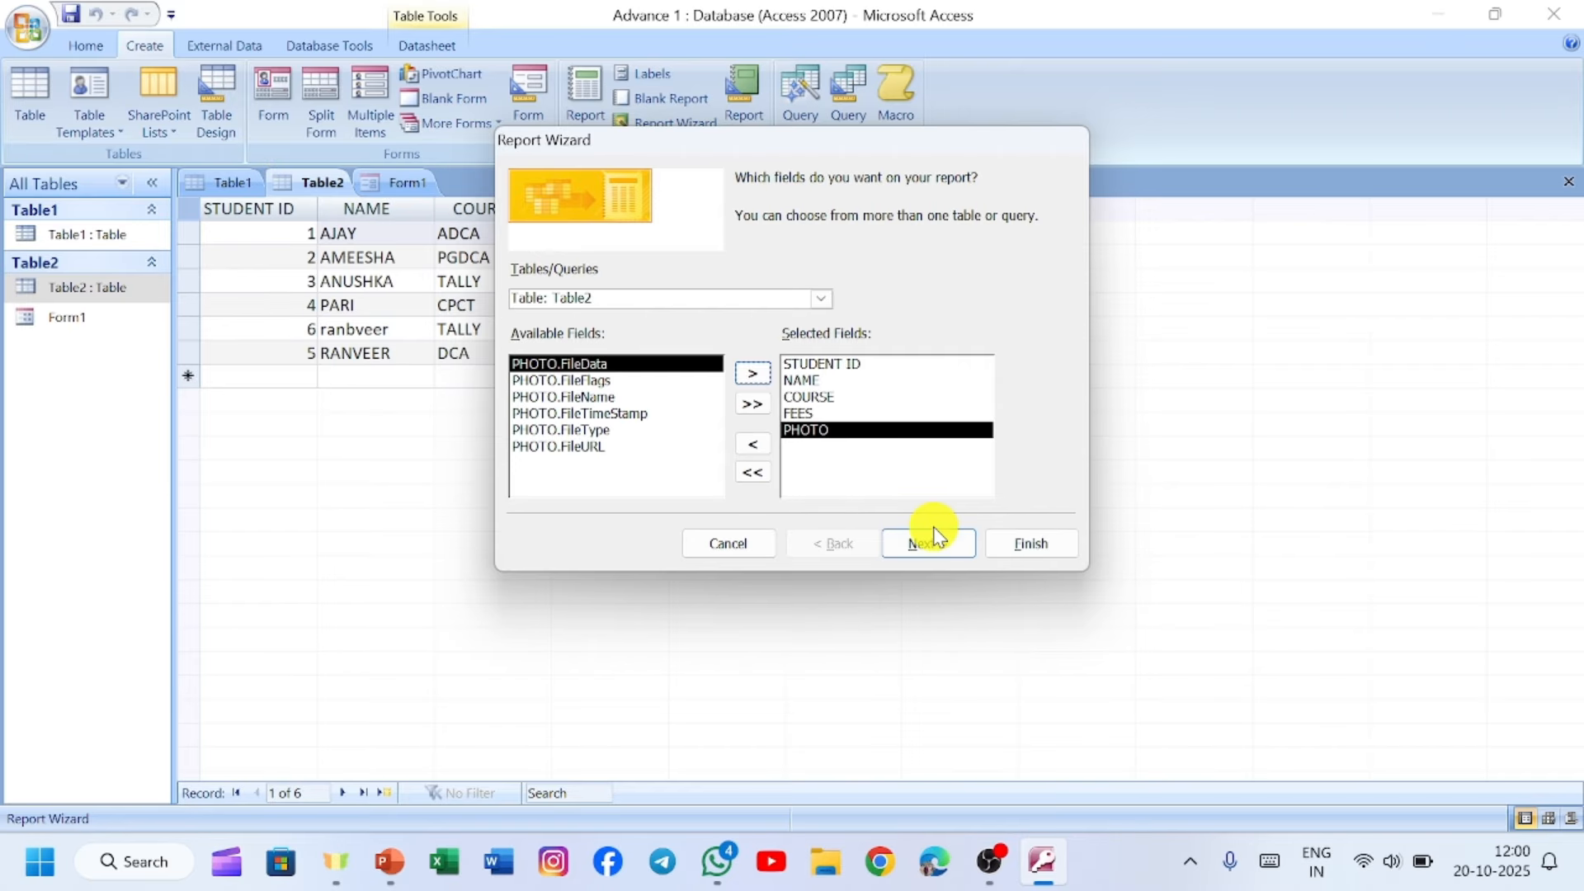
Step: Accept the chosen fields and pass the grouping levels without adding any grouping
click(928, 548)
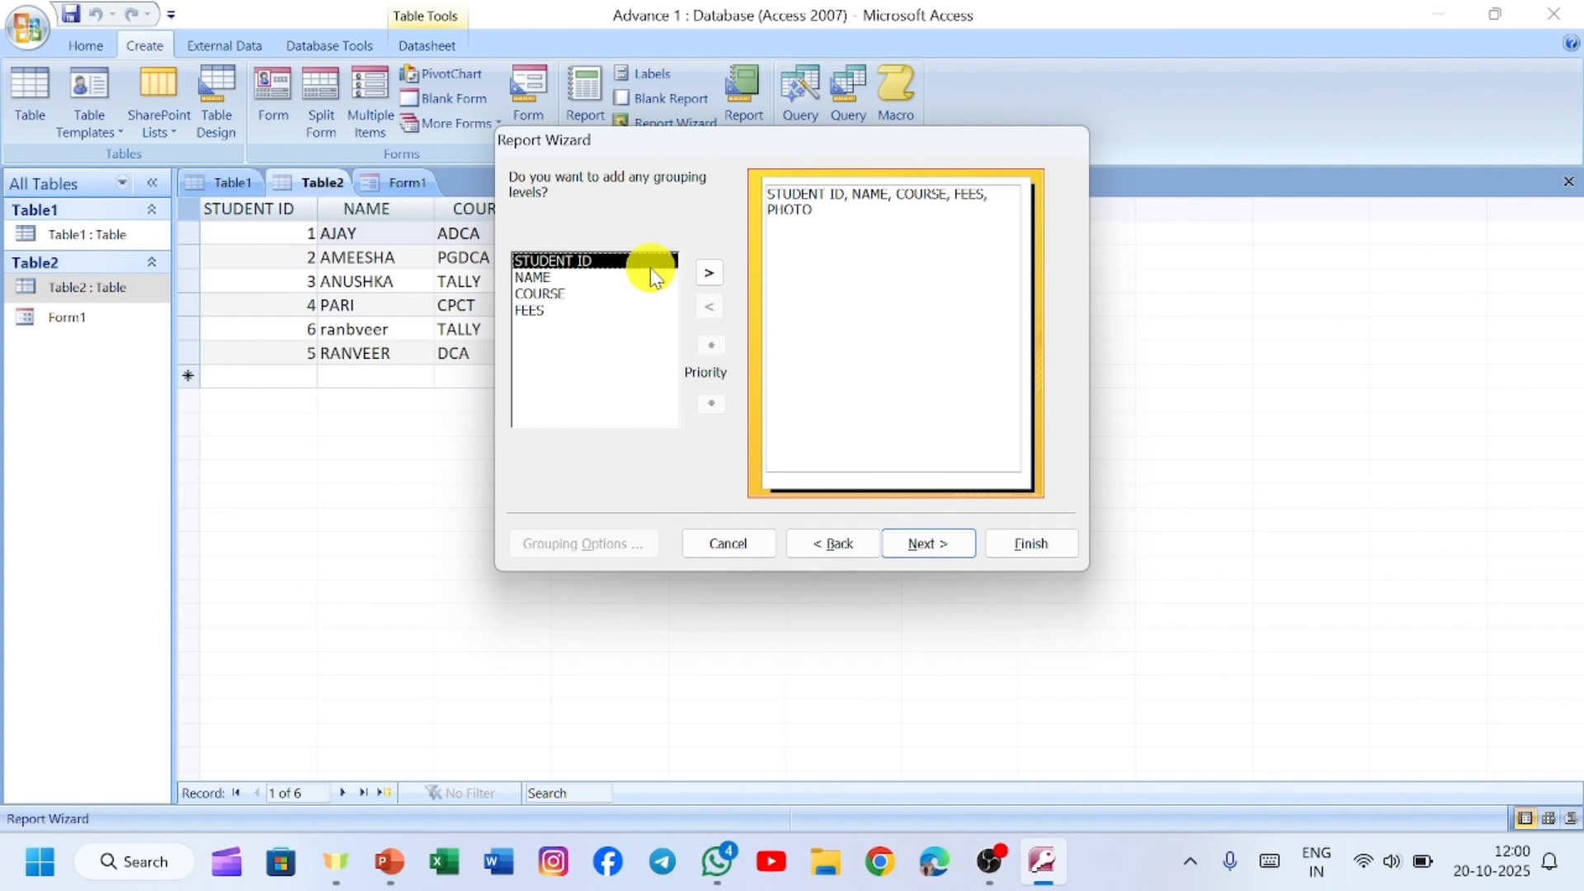
click(549, 296)
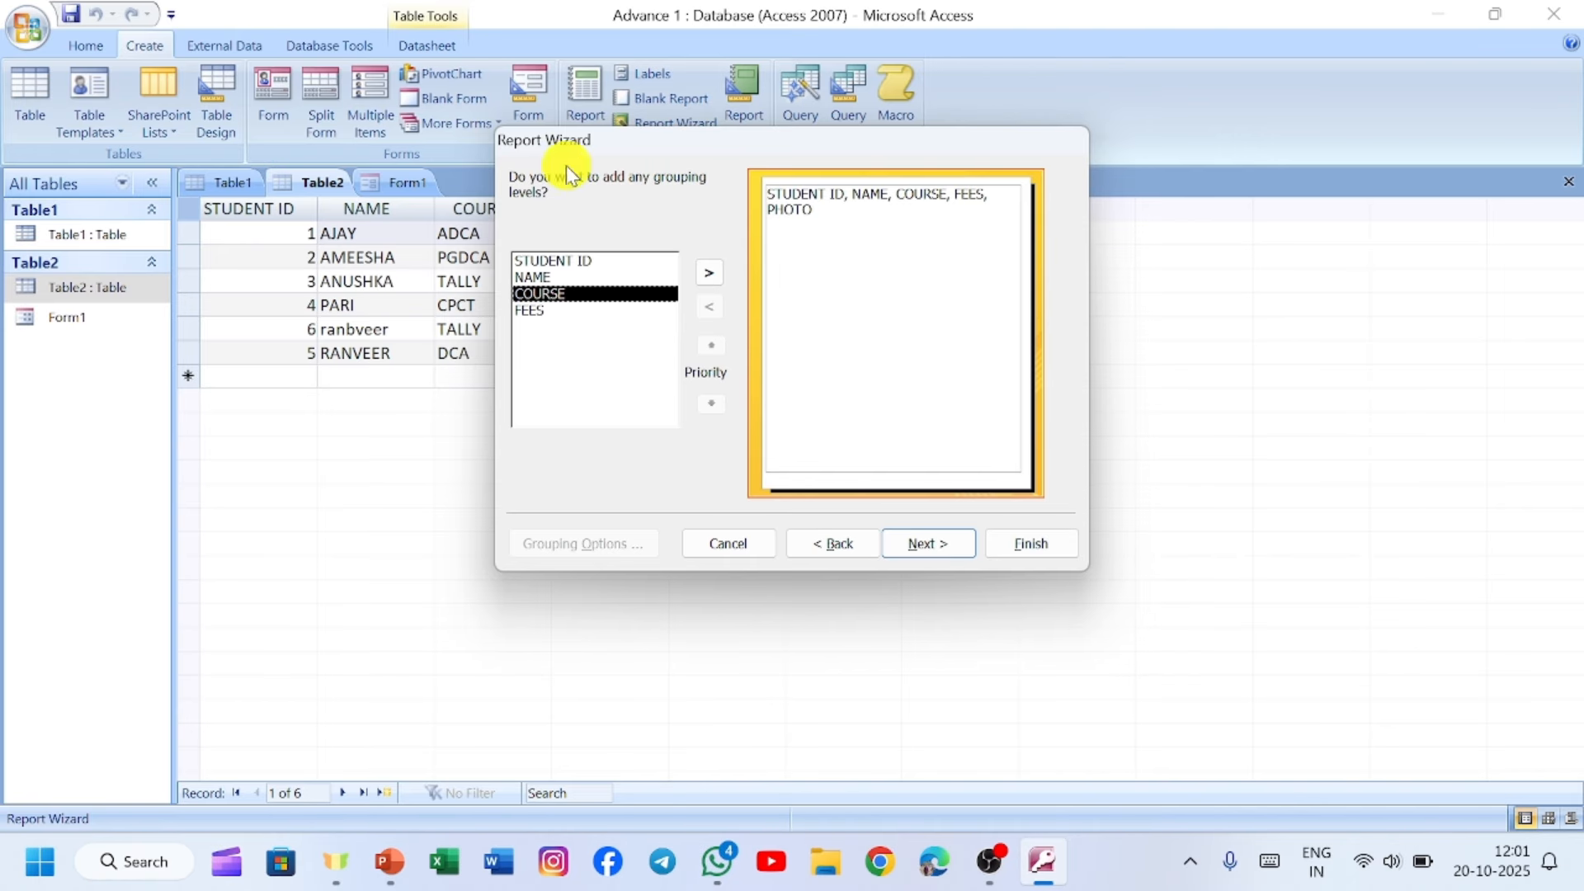
click(584, 312)
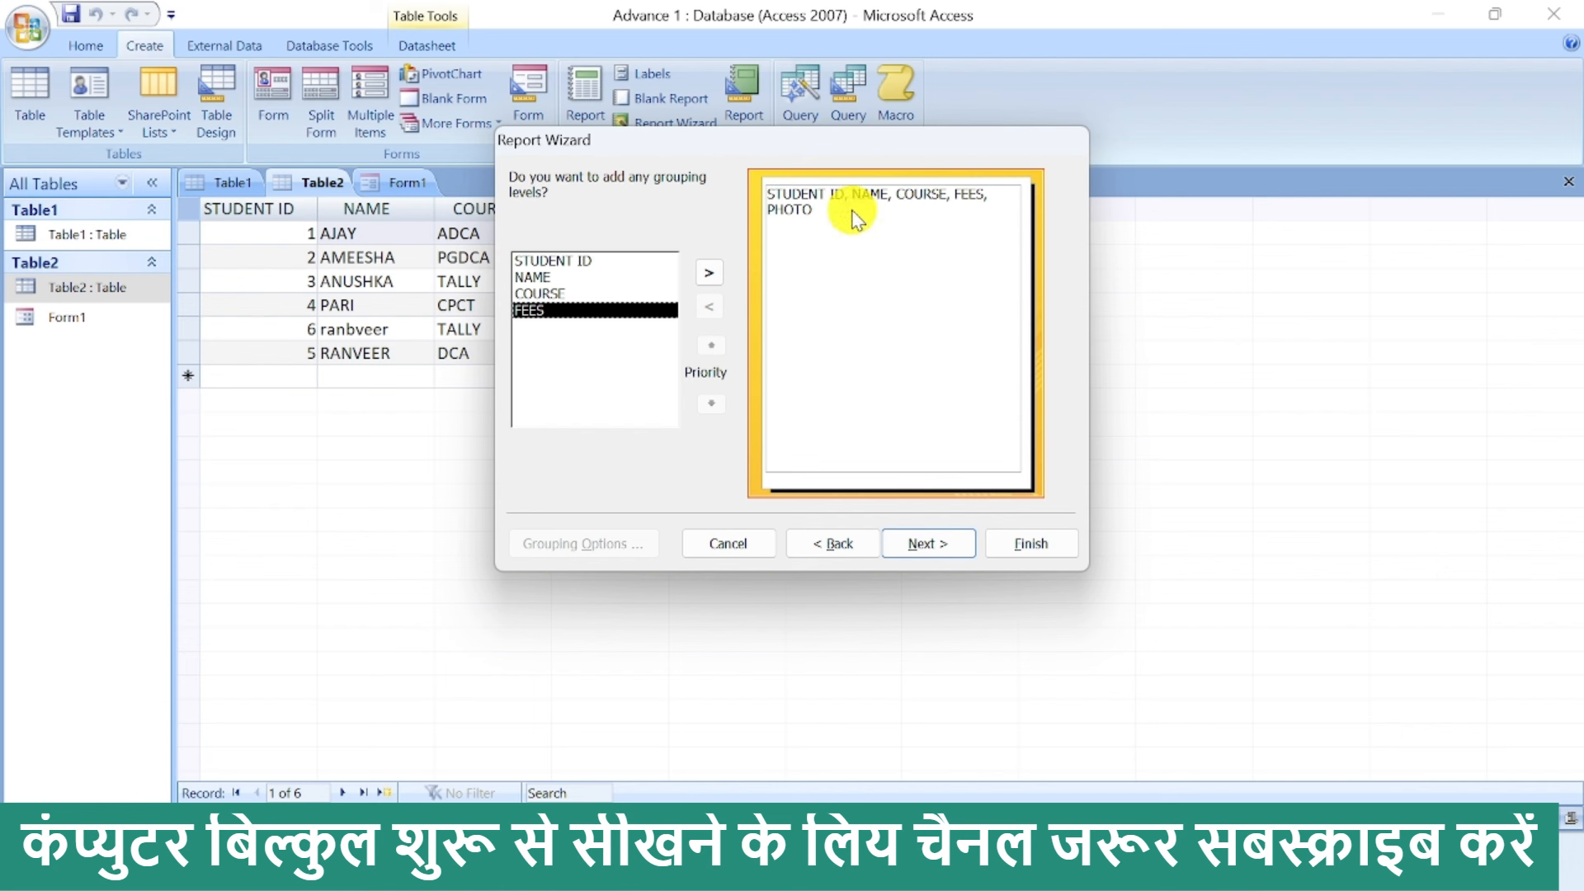
click(924, 541)
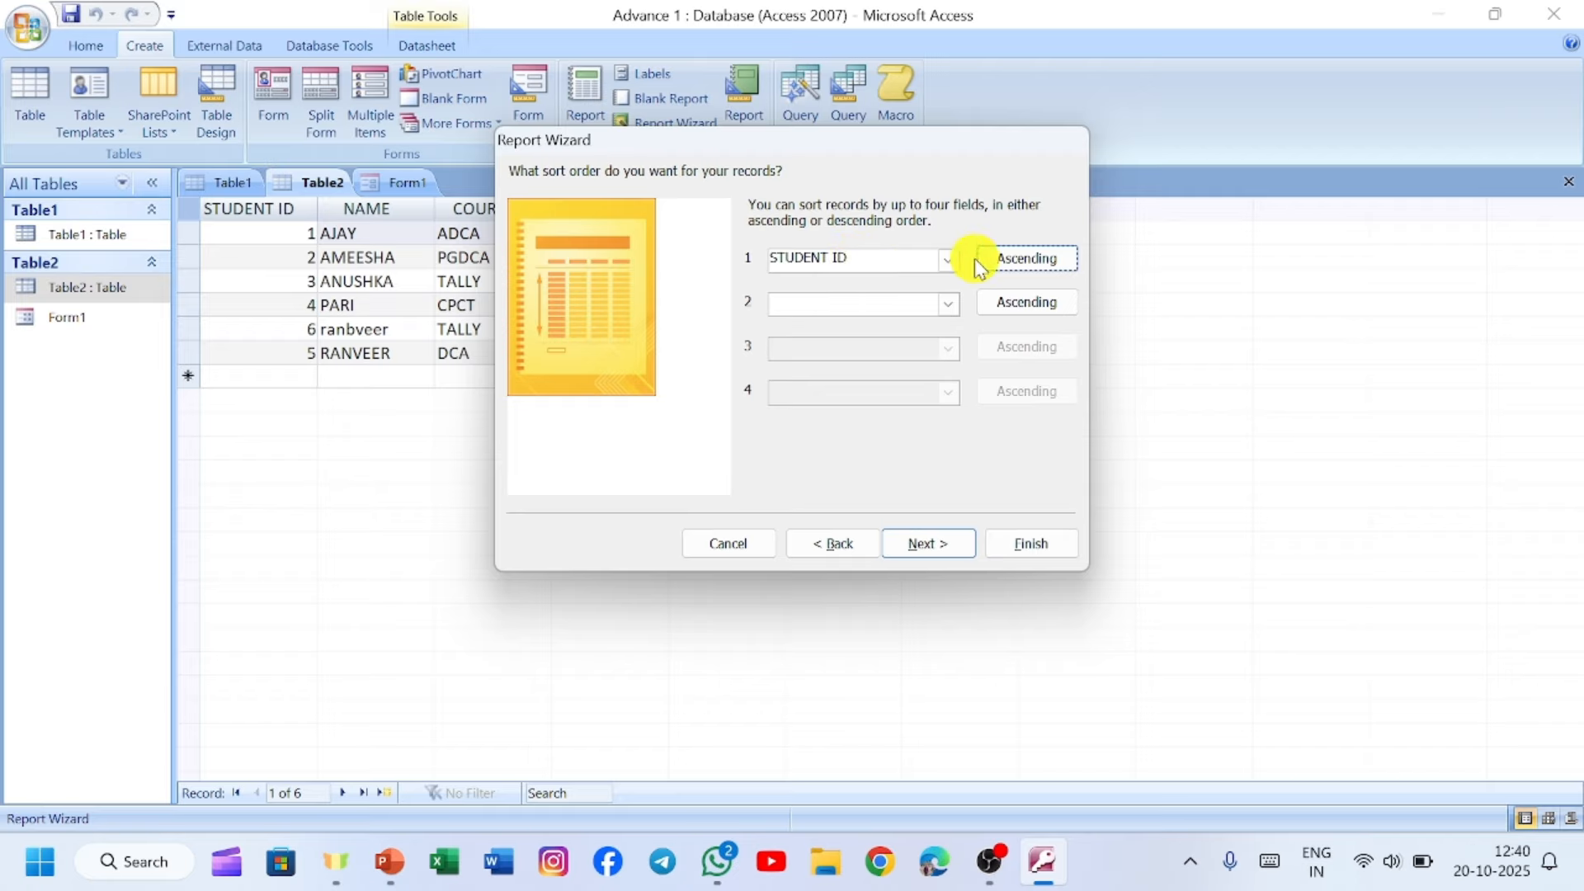
Step: Try sorting the records by STUDENT ID in descending order, and by NAME instead
click(949, 264)
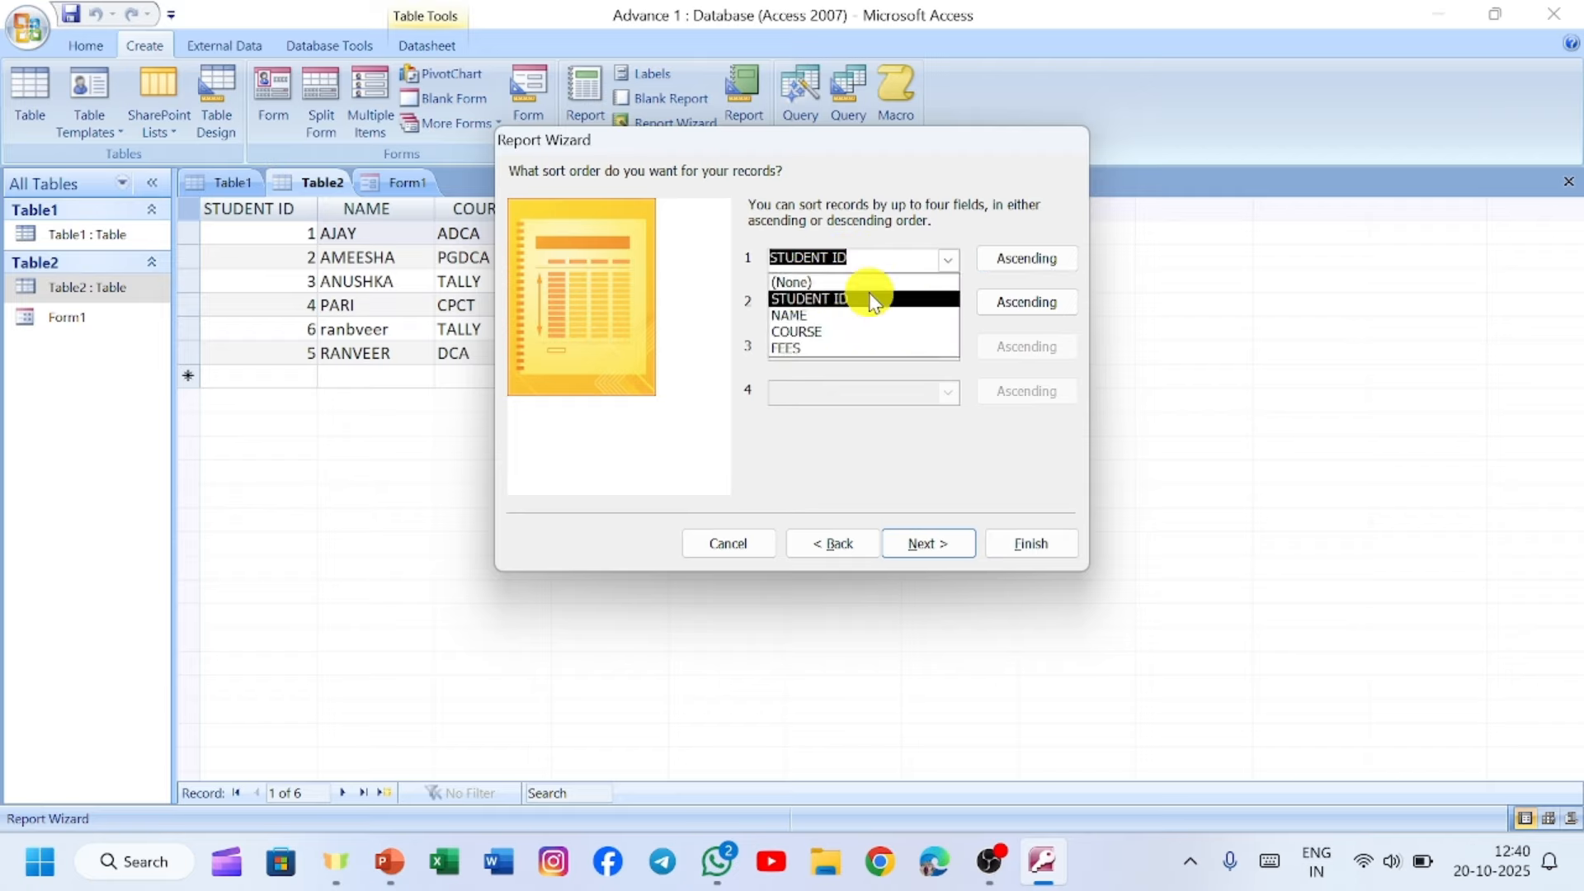
click(829, 297)
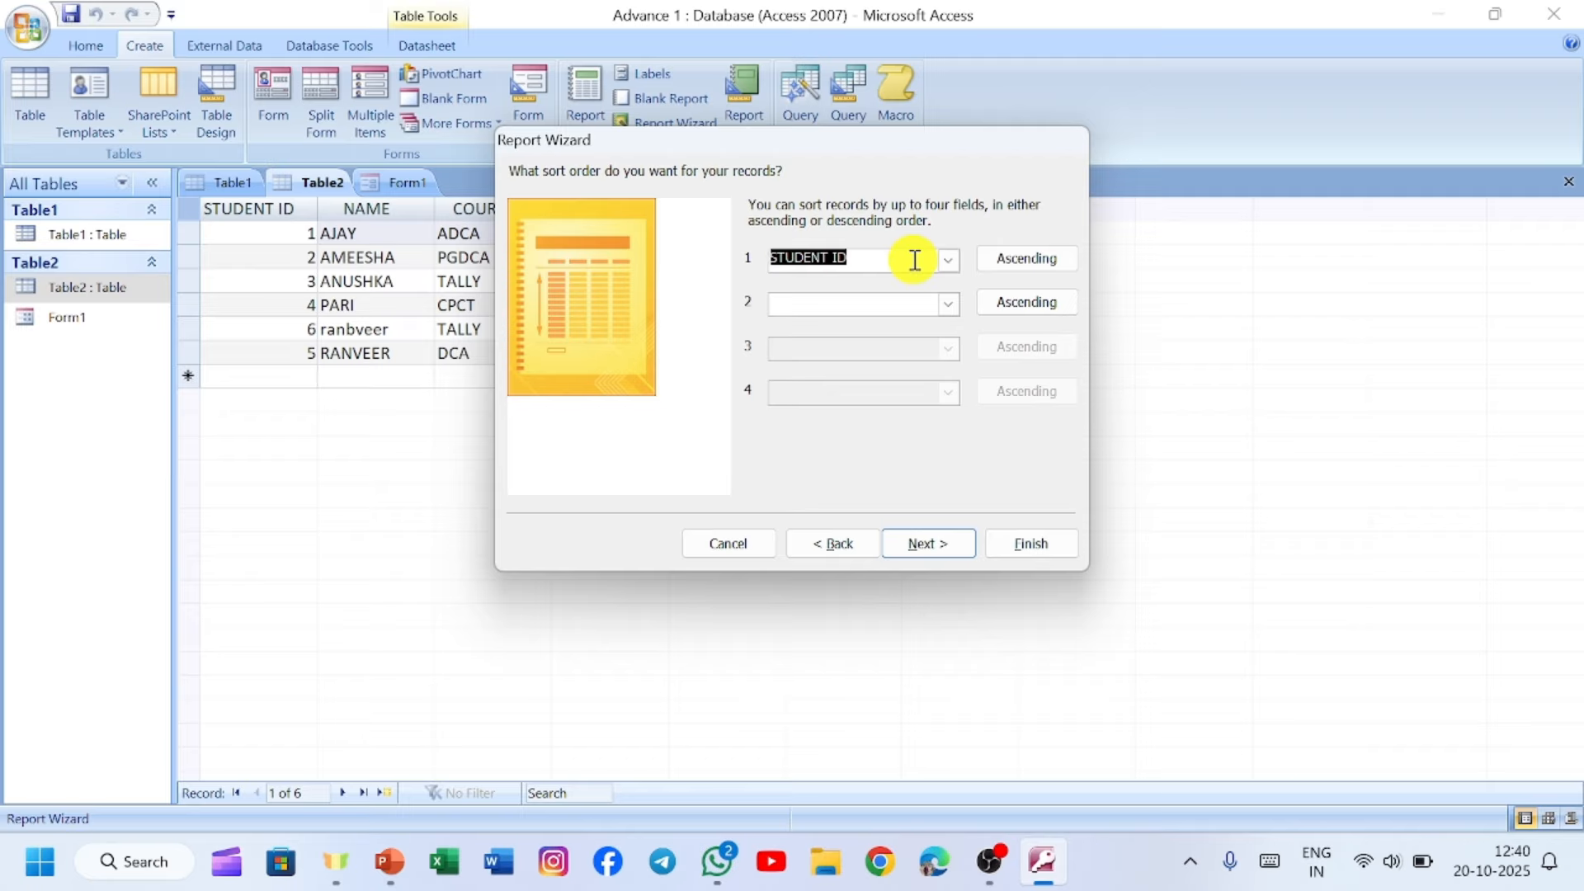
click(1046, 261)
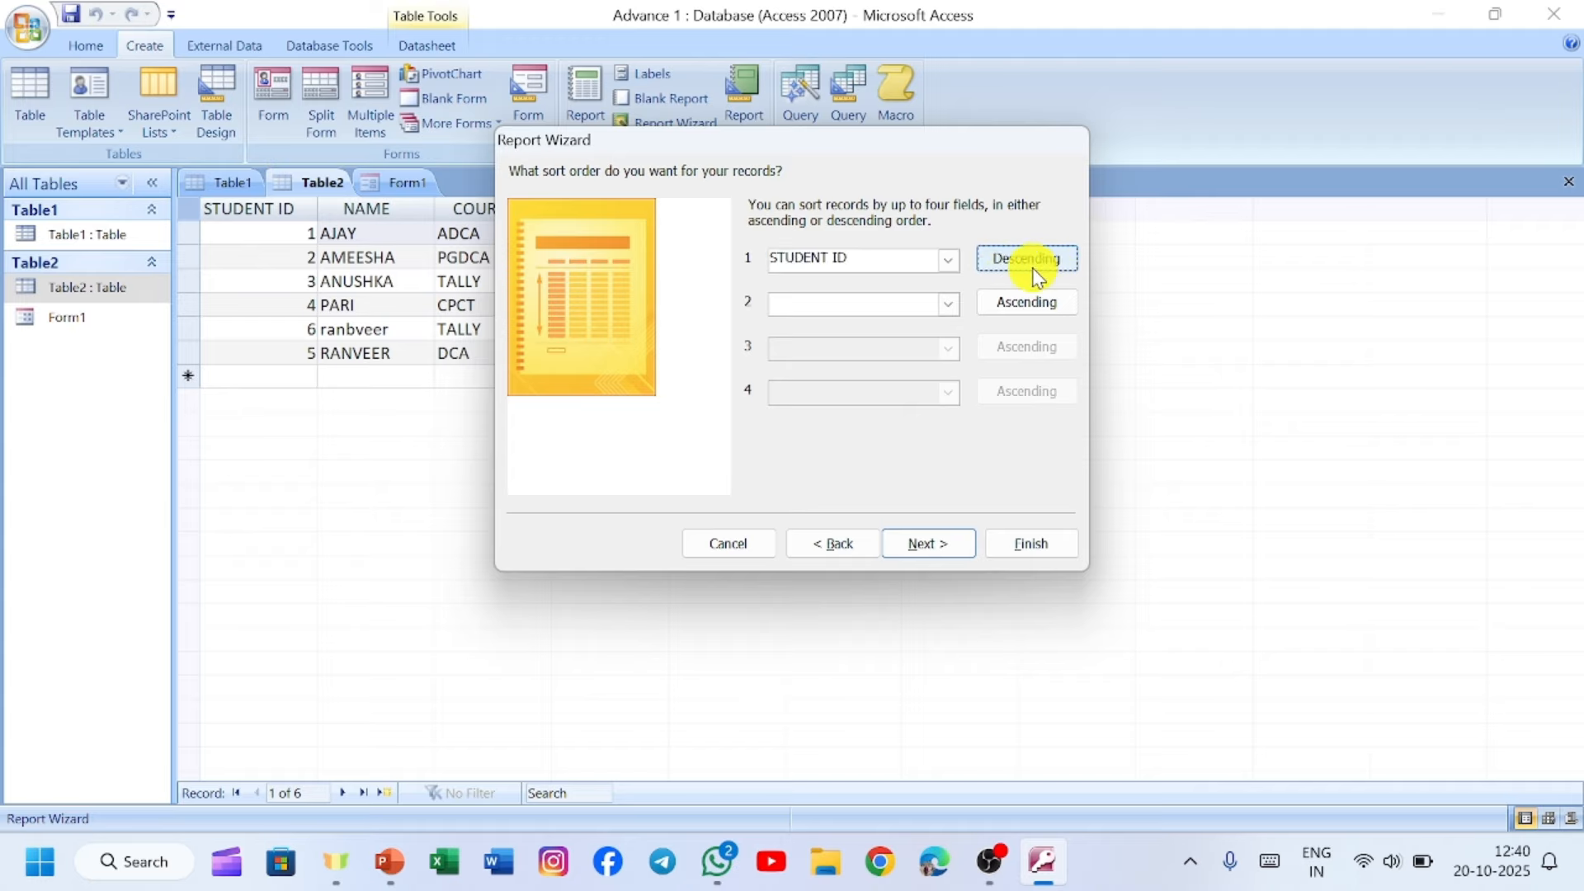
click(948, 258)
click(838, 314)
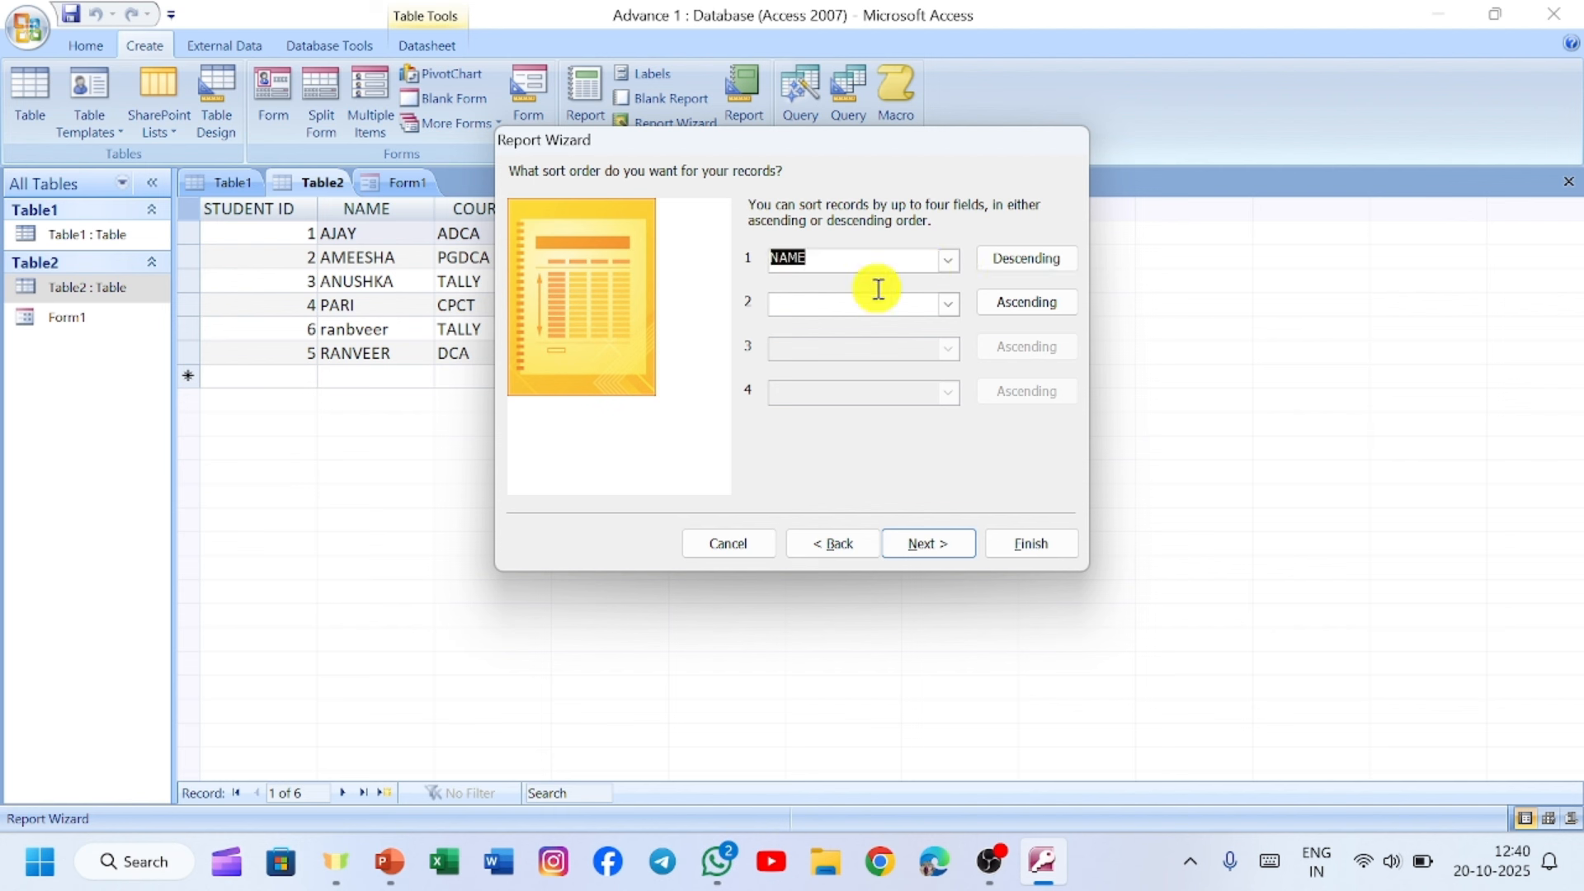
Step: Sort the report's records by STUDENT ID in ascending order and continue to the layout options
click(1023, 259)
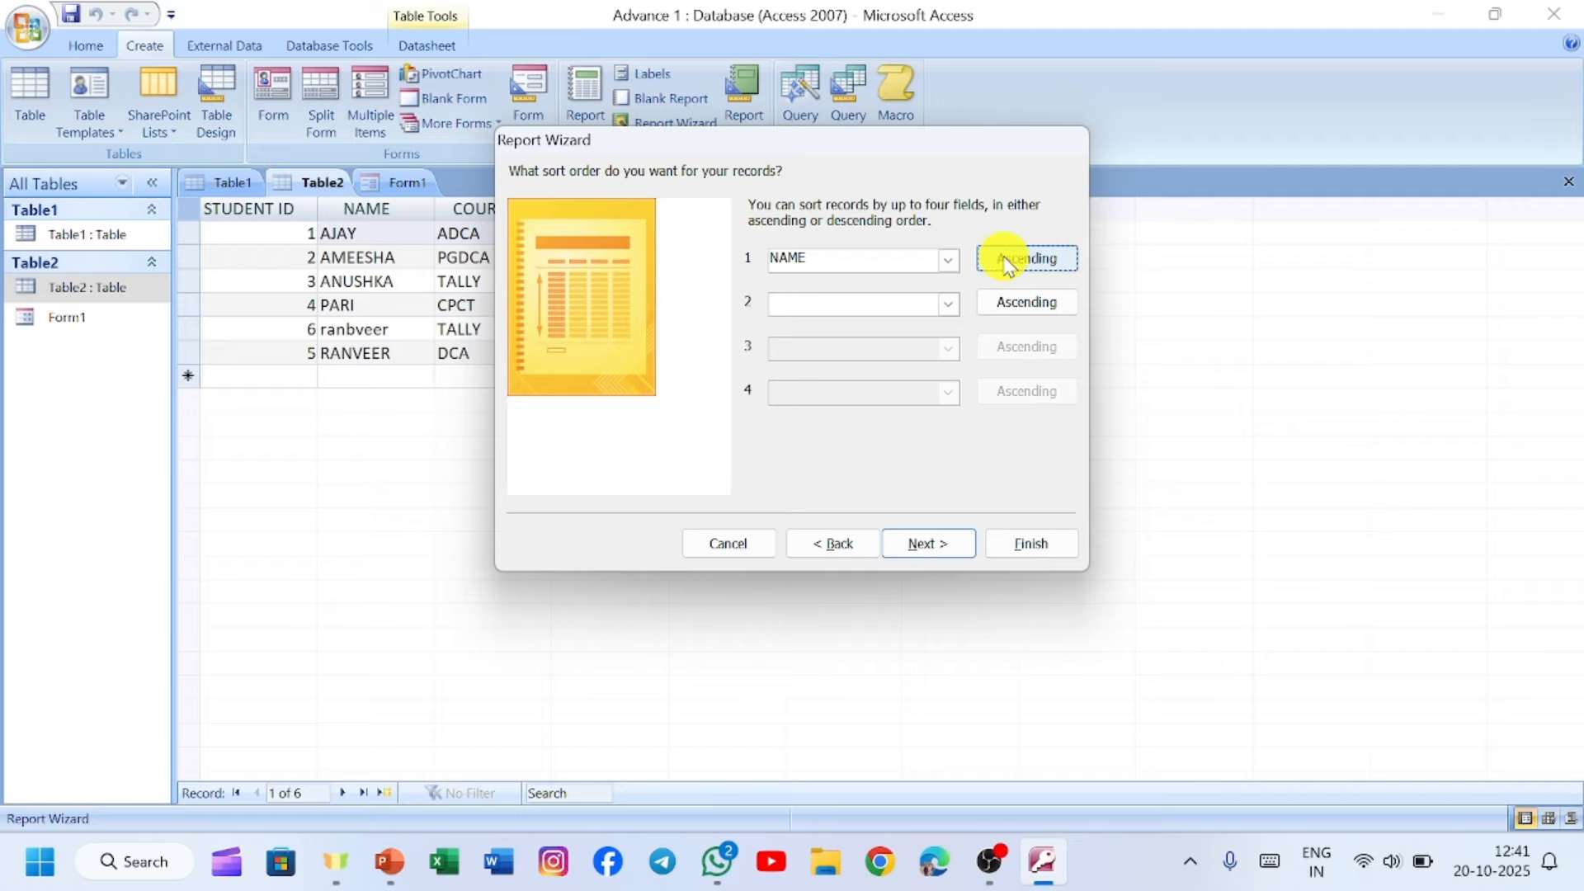
click(948, 260)
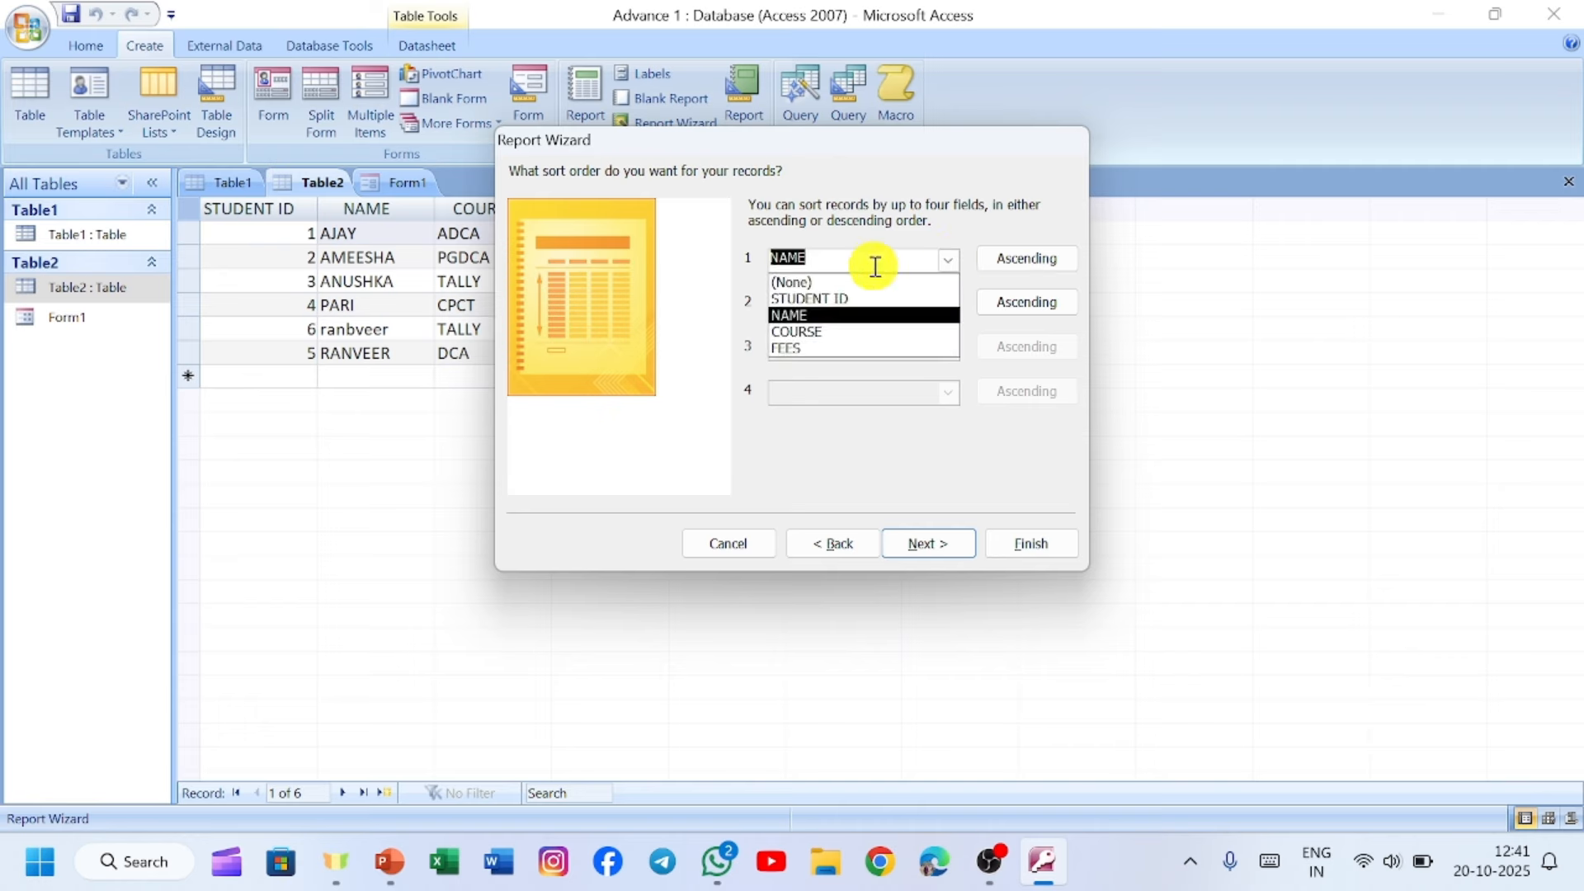
click(841, 299)
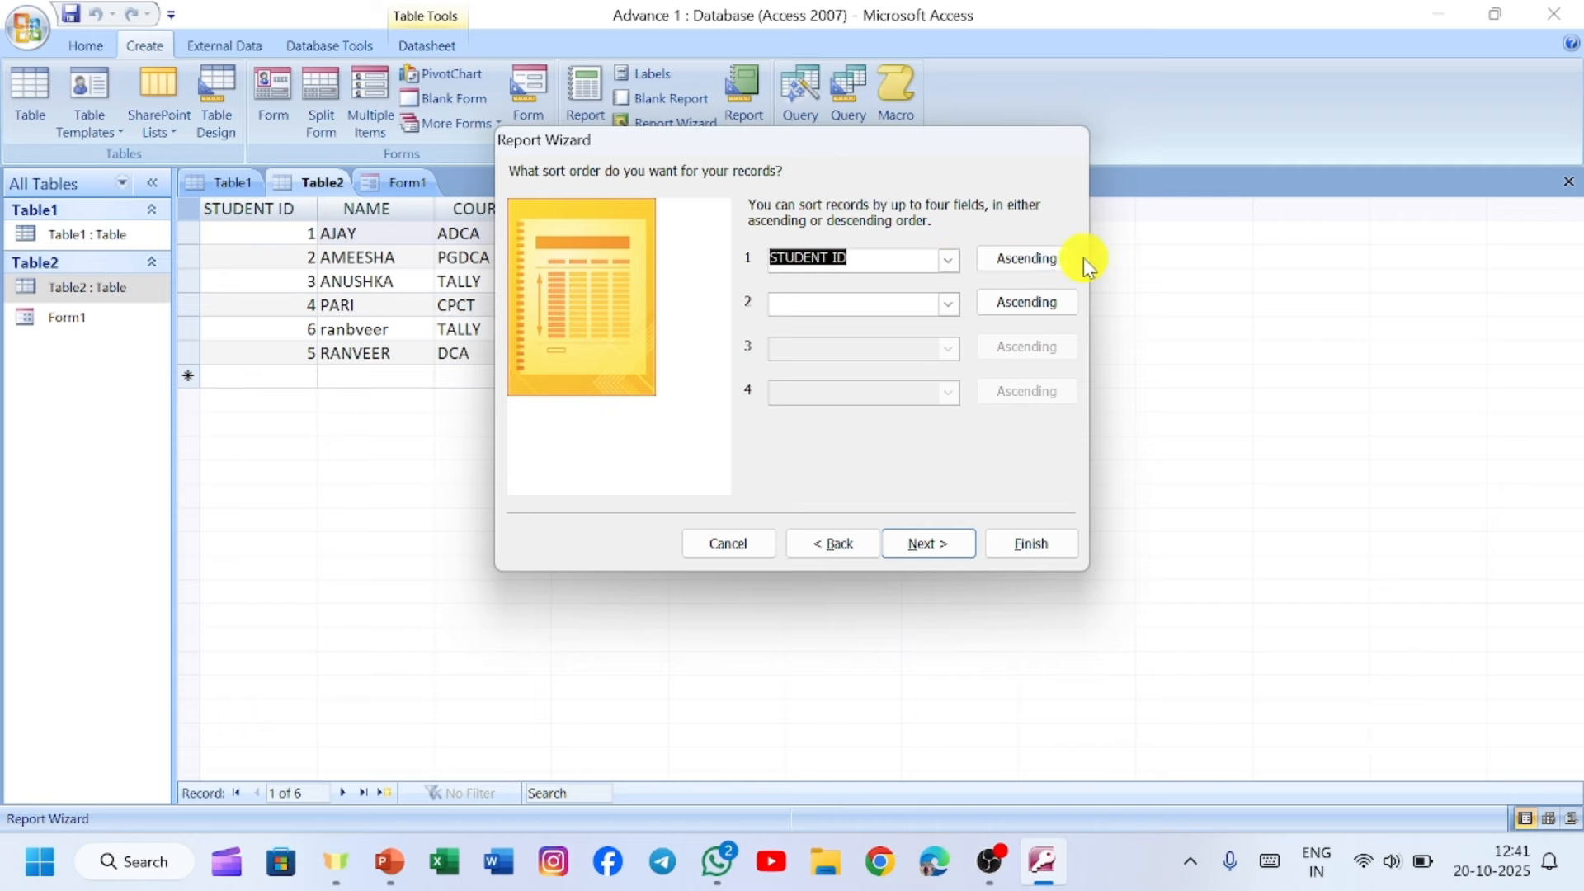
click(926, 542)
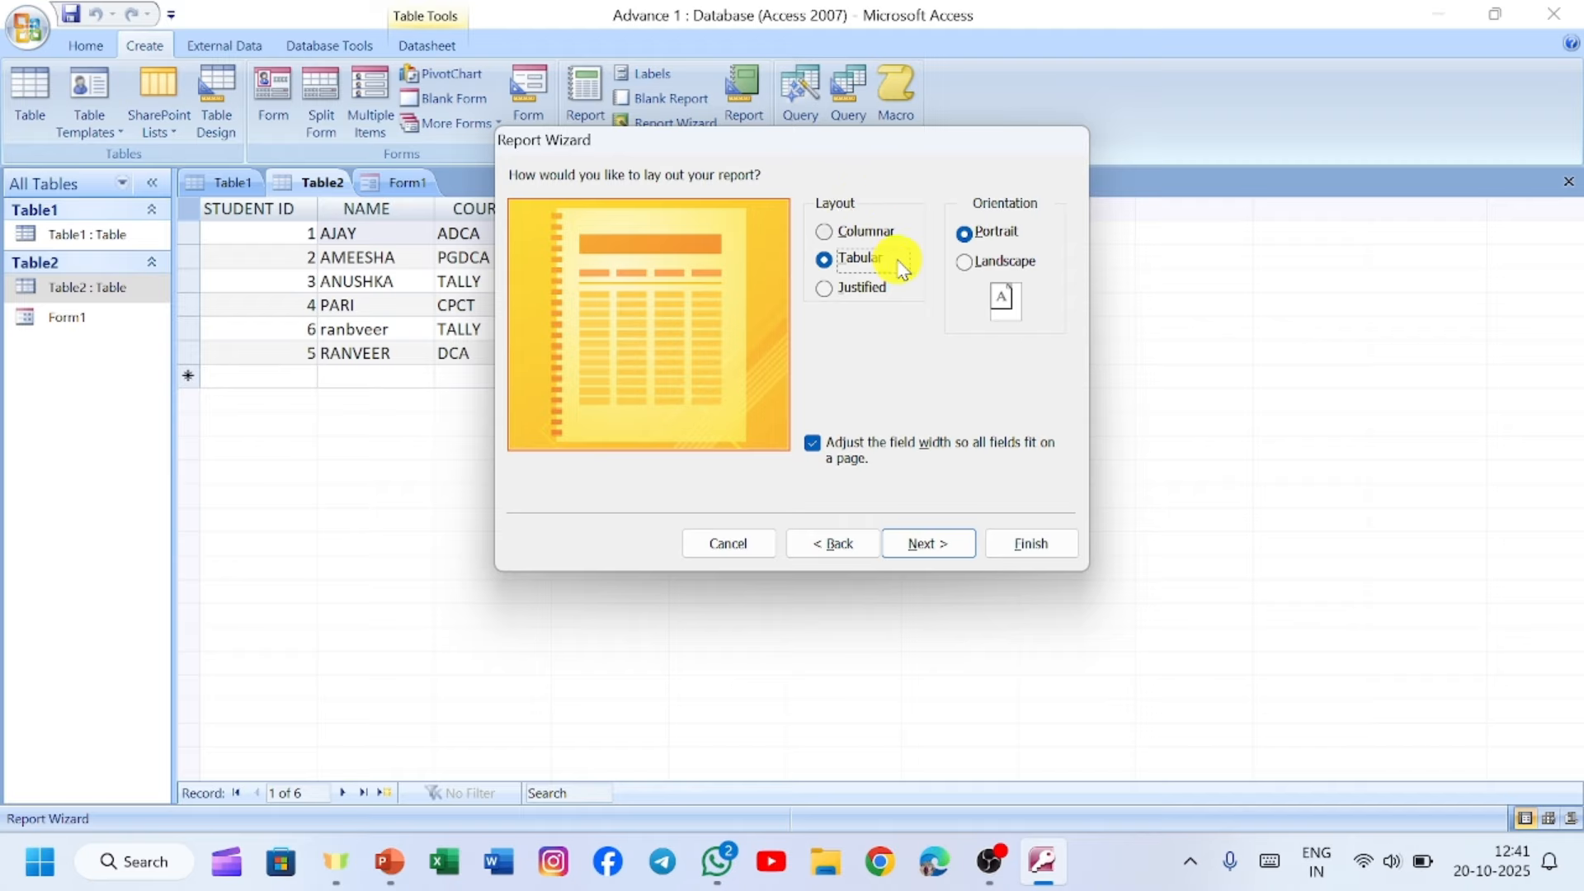
Step: Compare the Justified and Columnar report layouts and return to Tabular
click(841, 288)
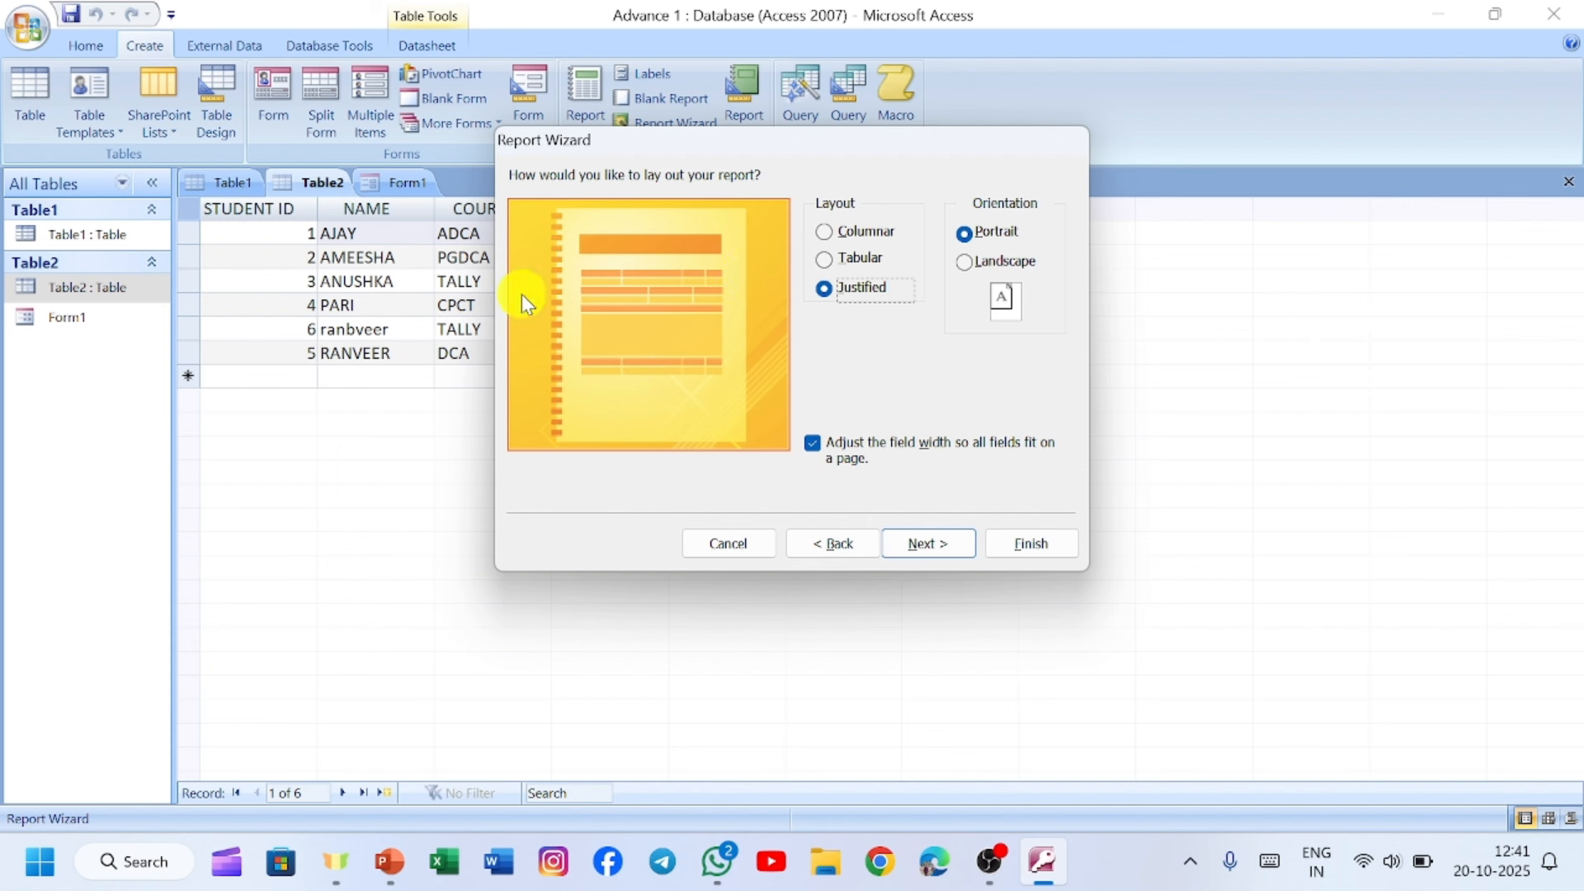
click(875, 233)
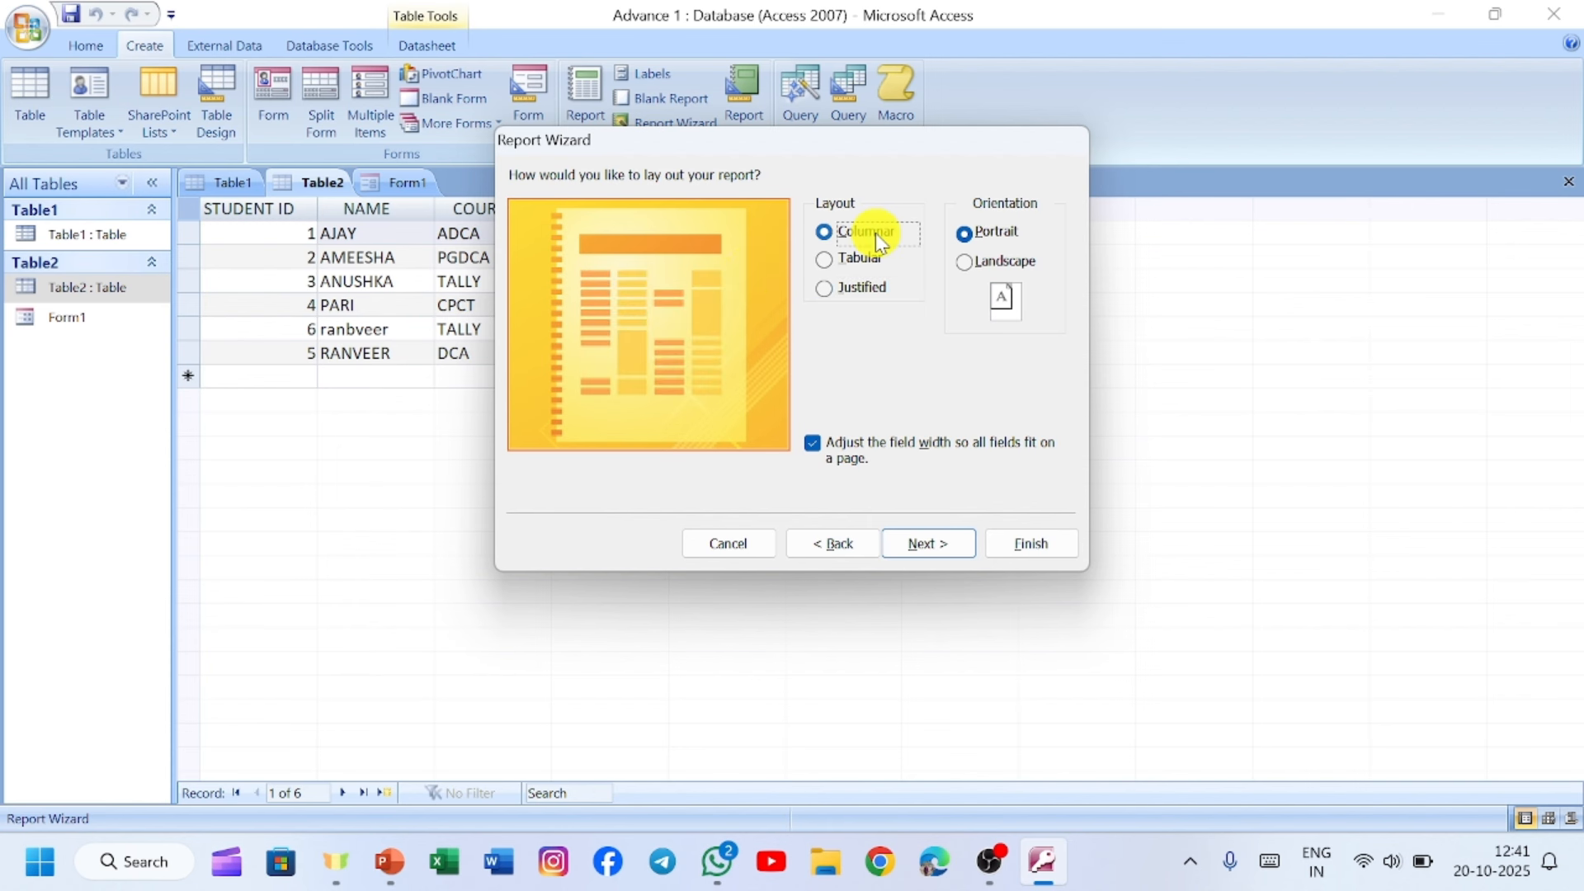
click(866, 263)
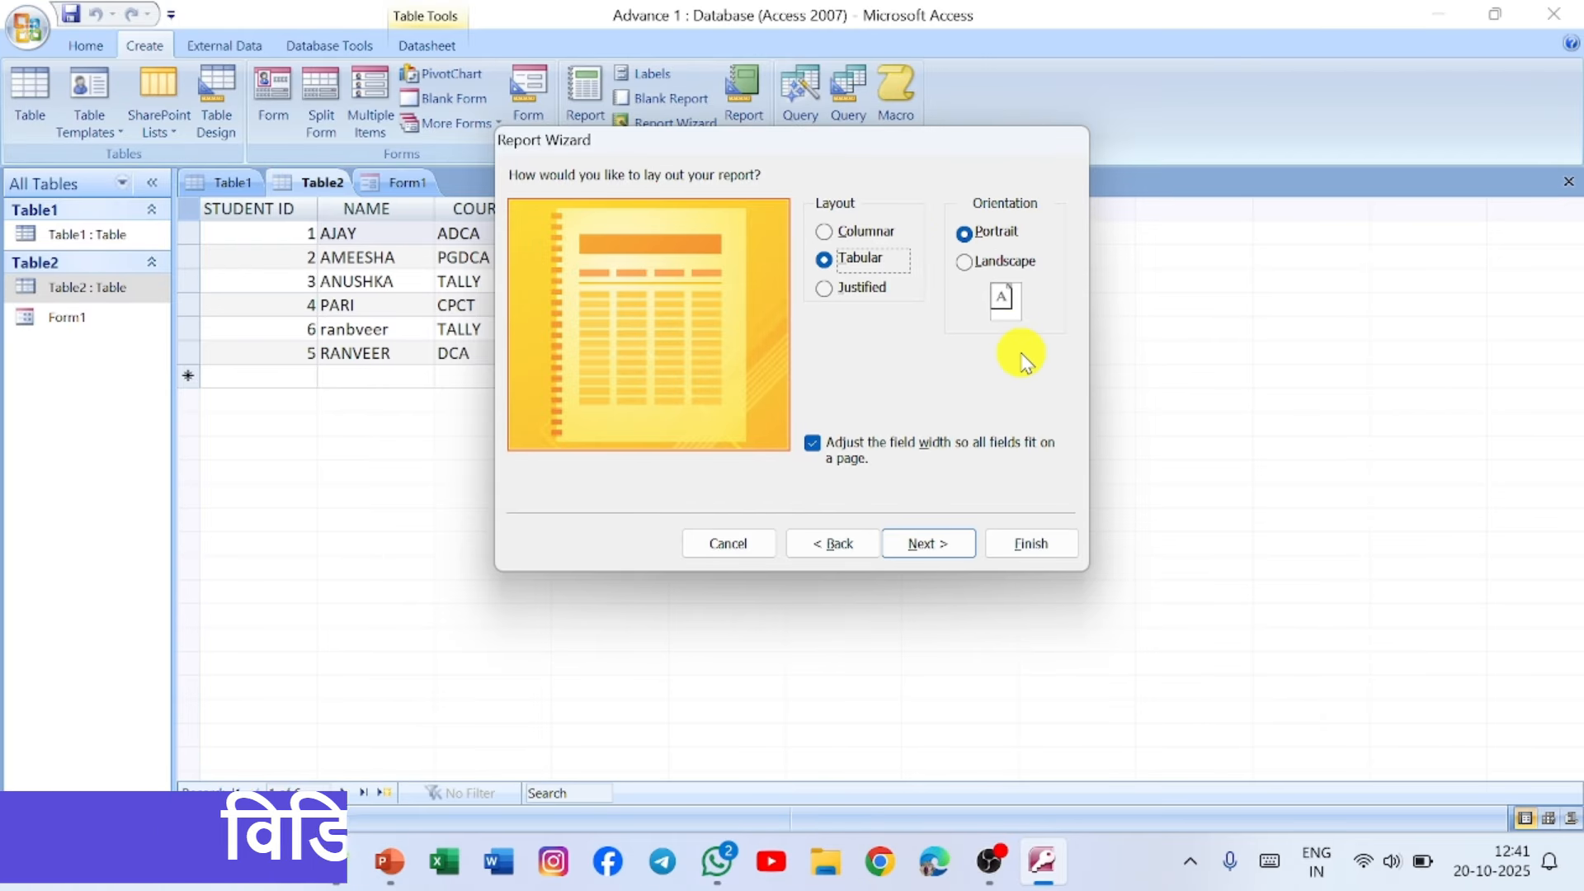
Step: Compare the Landscape and Portrait orientations for the report and return to Portrait
click(964, 261)
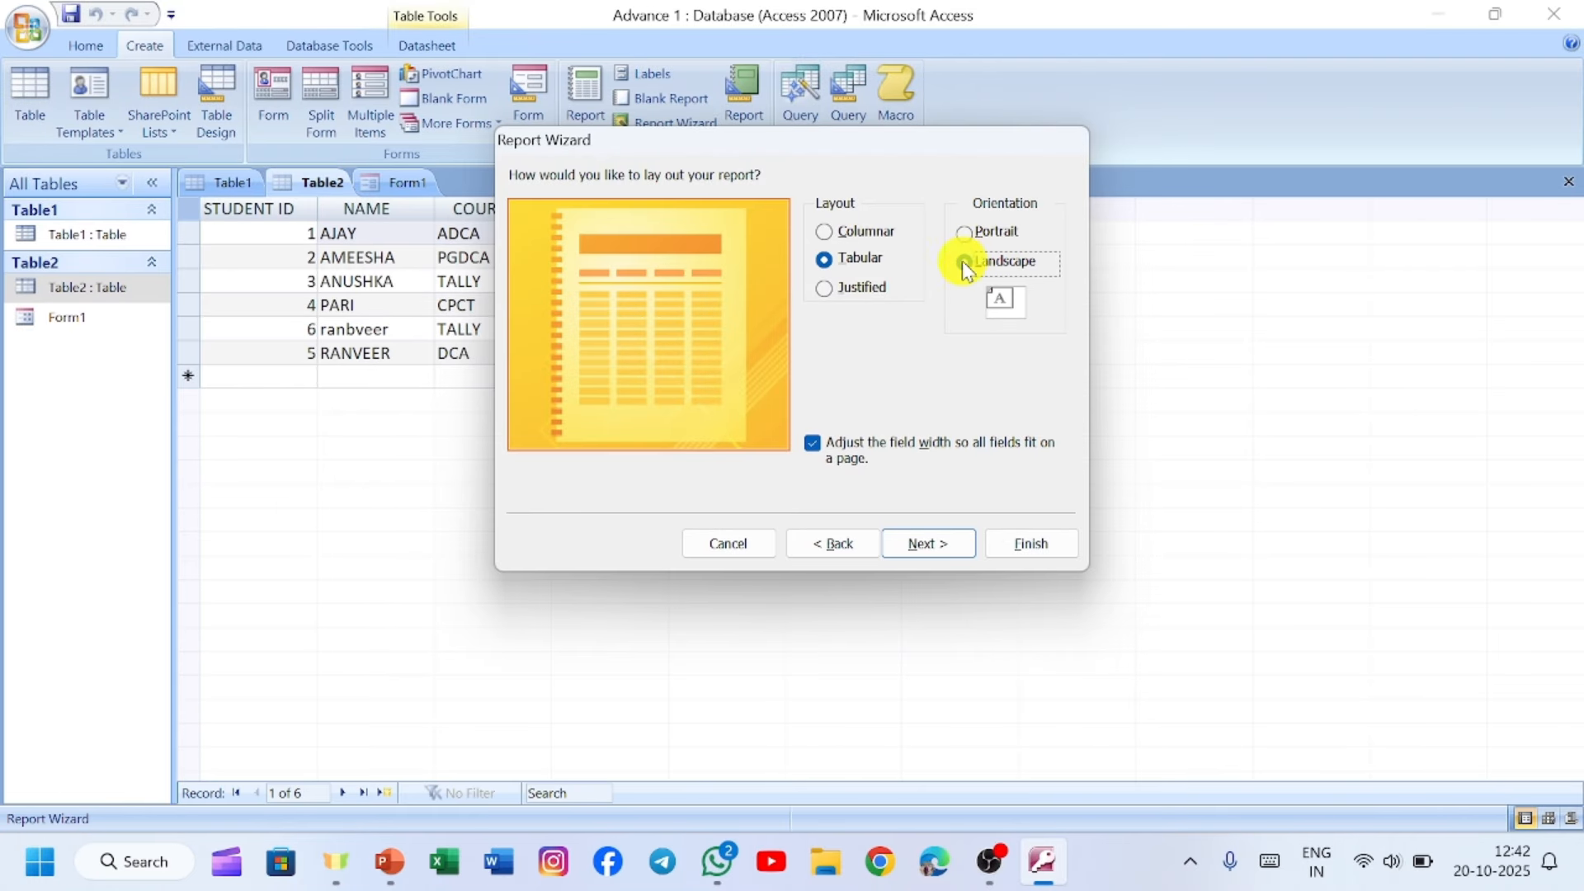
click(964, 239)
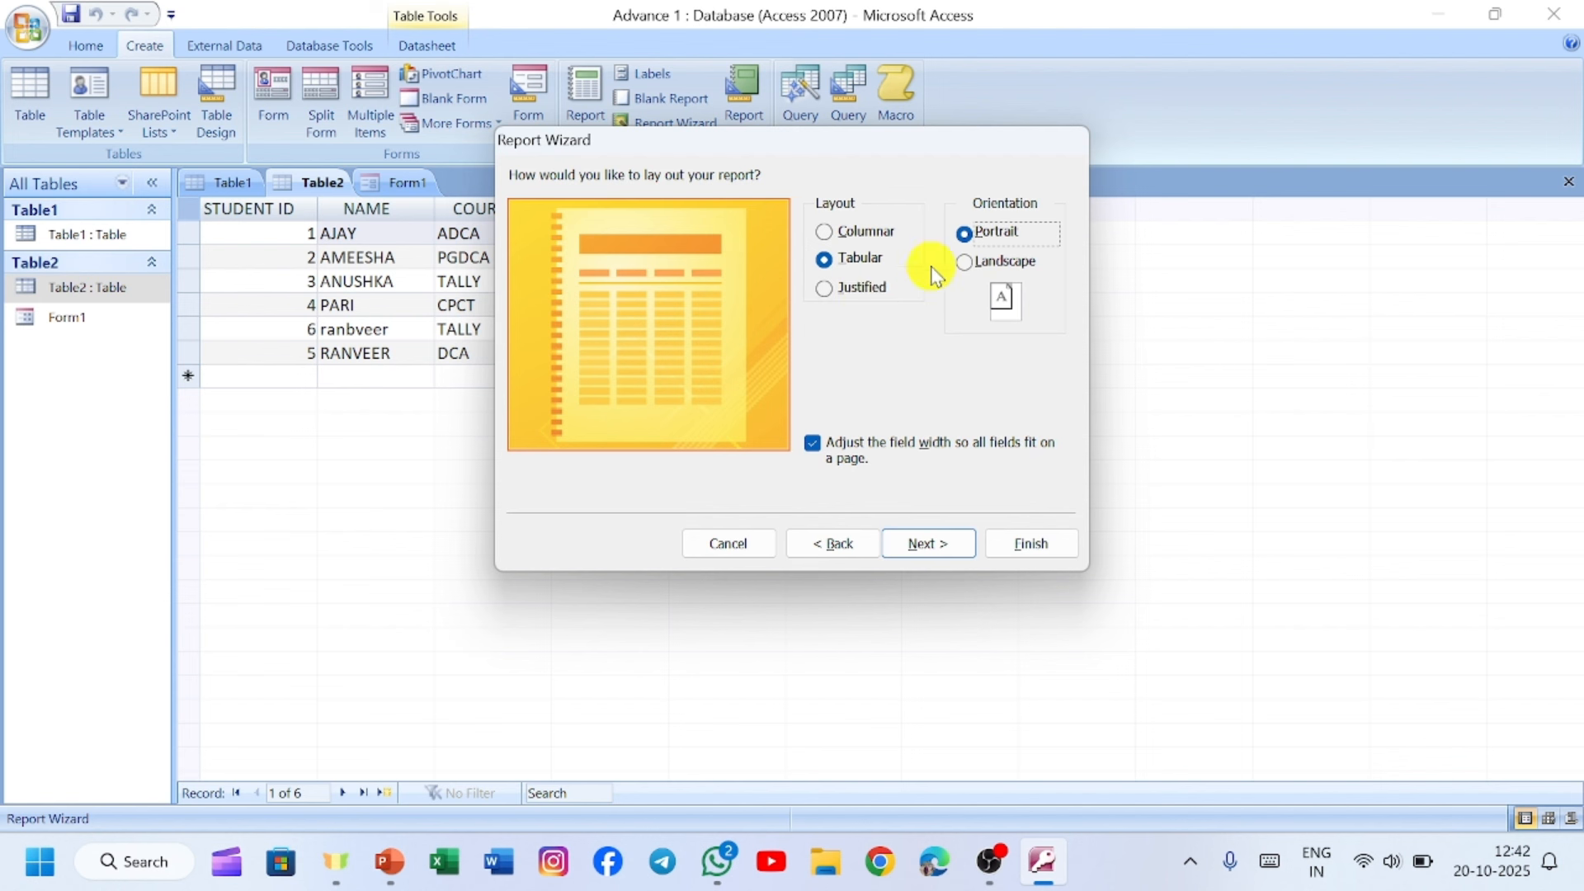
click(962, 262)
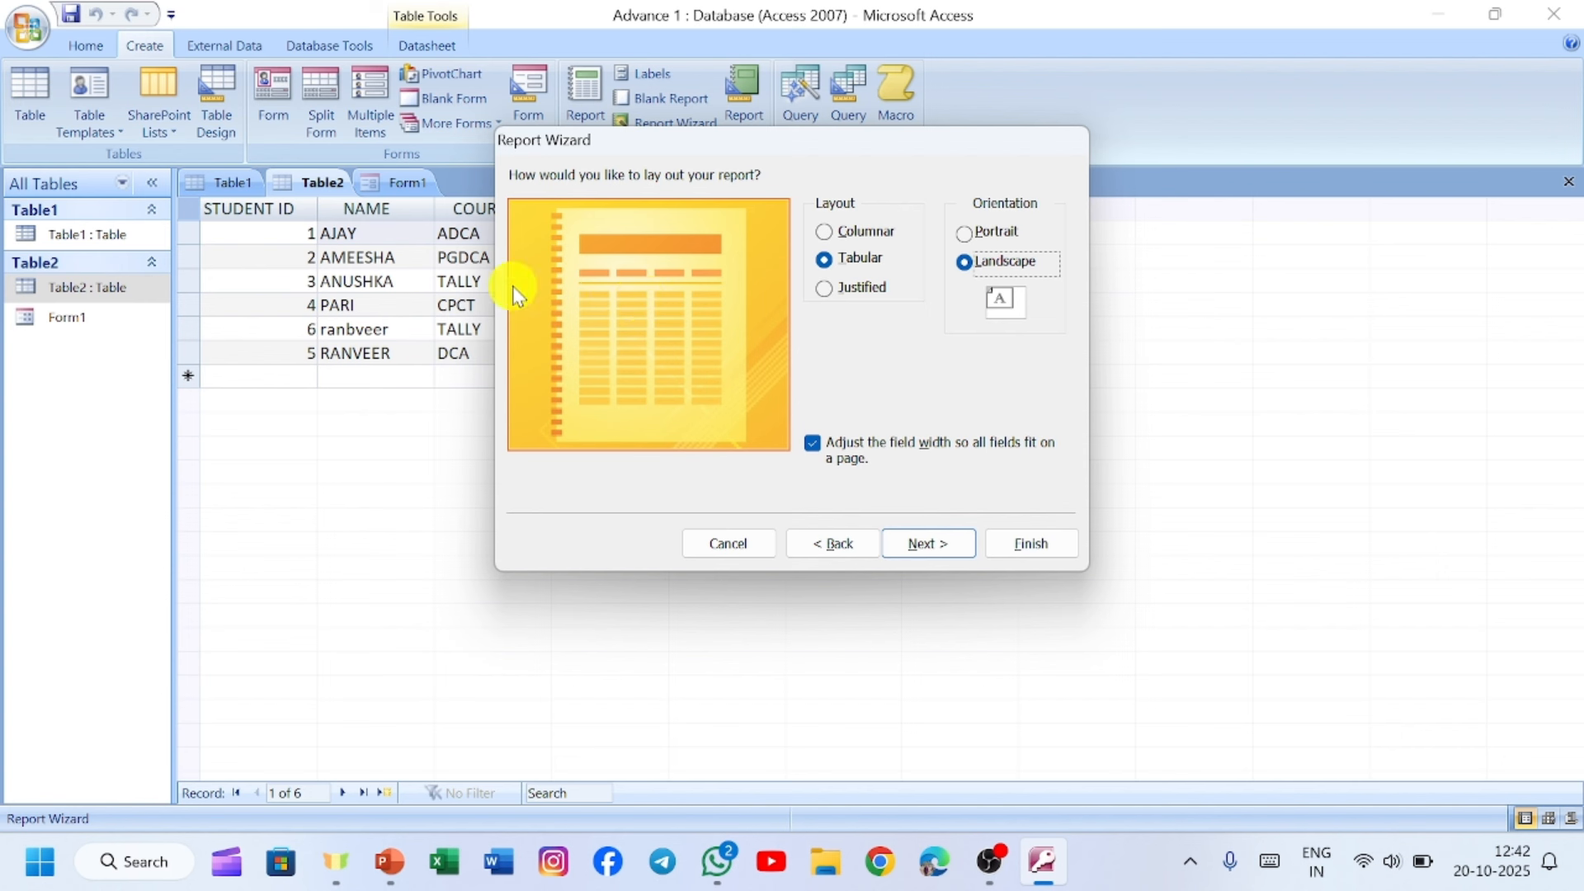
click(967, 238)
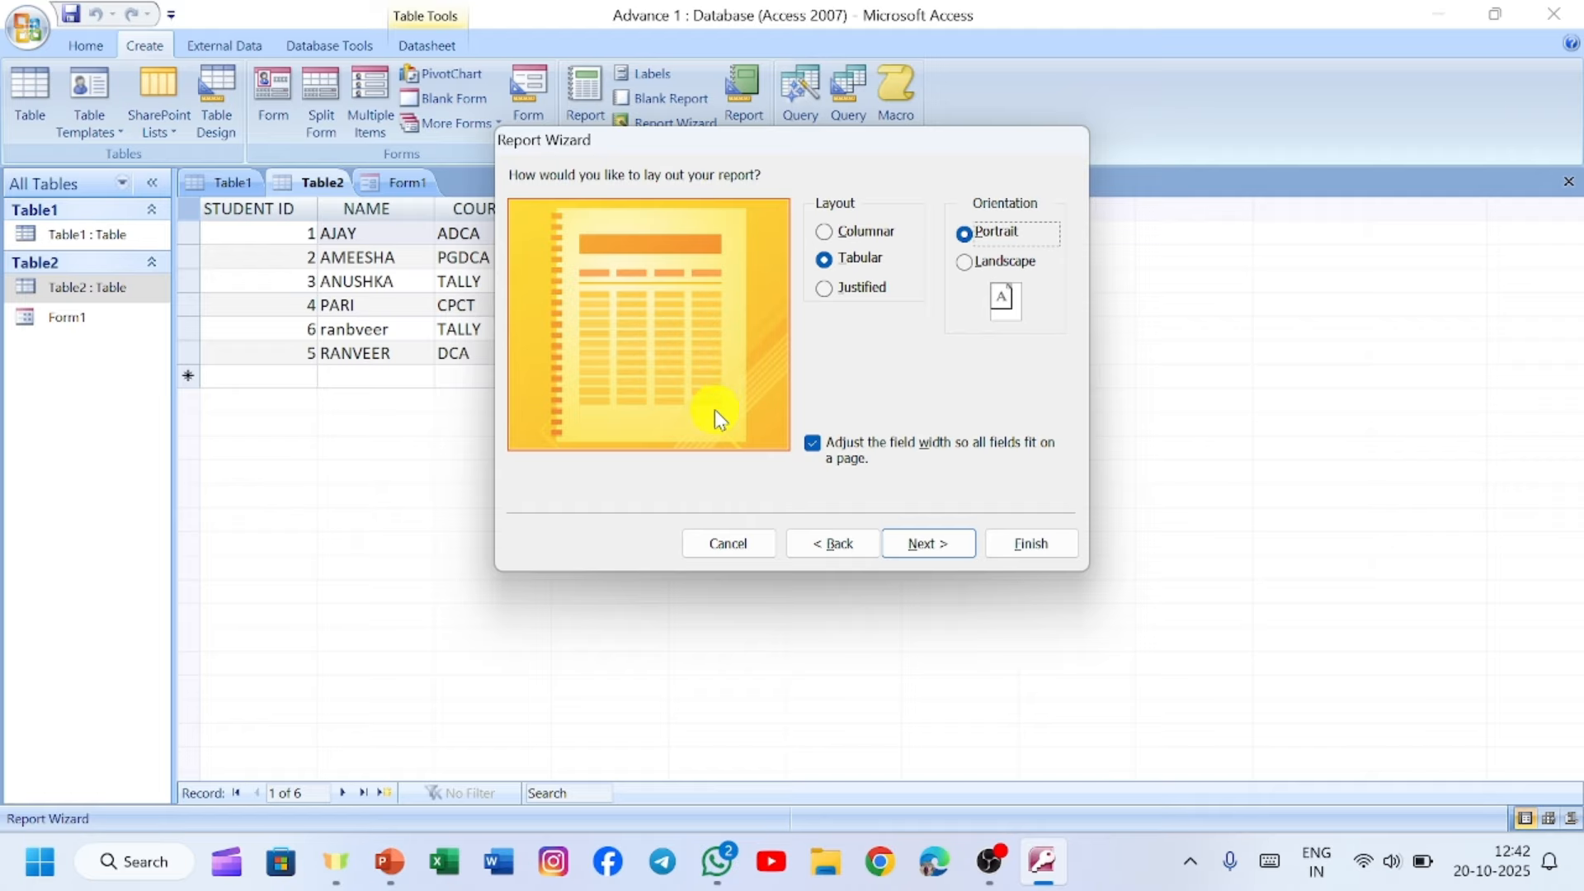
Step: Finish the report with the Office style and the title Table2, and preview it down to the page footer
click(938, 548)
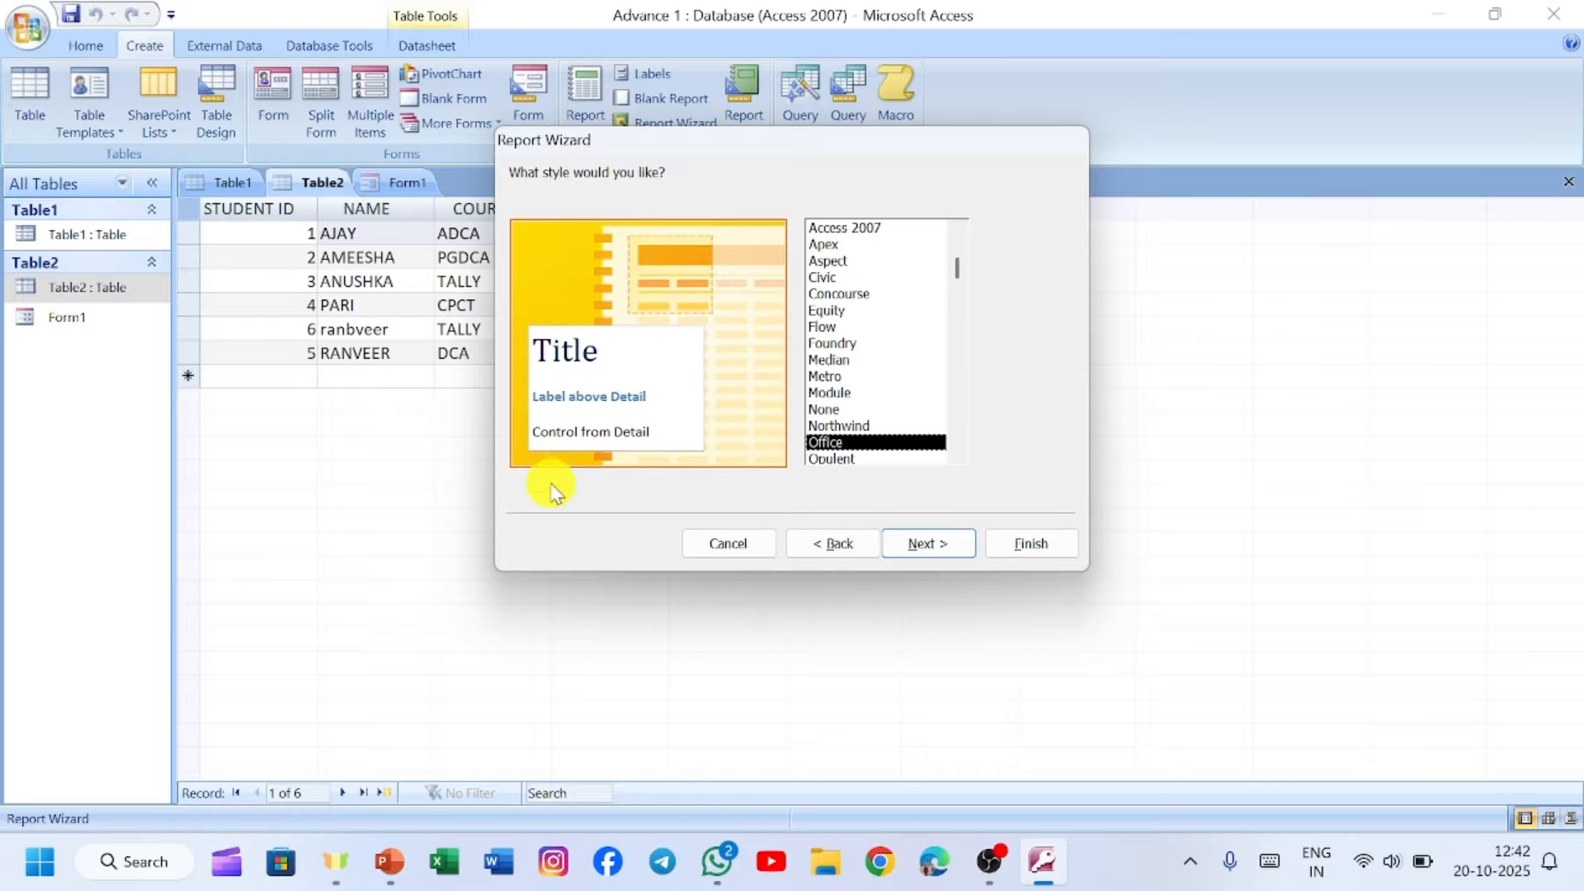
click(948, 543)
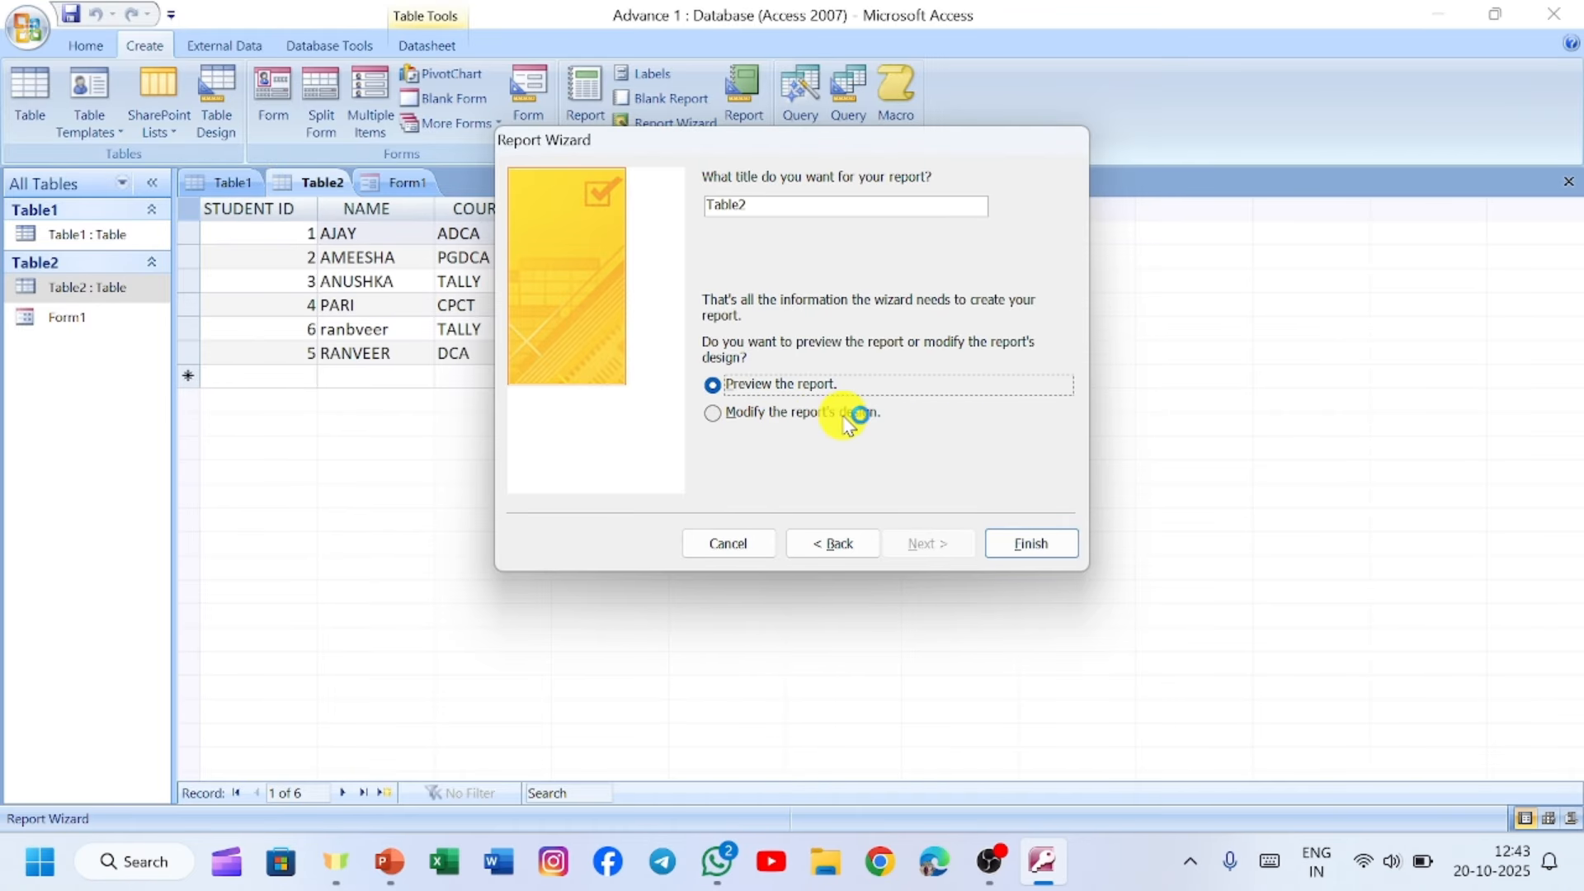
click(1037, 546)
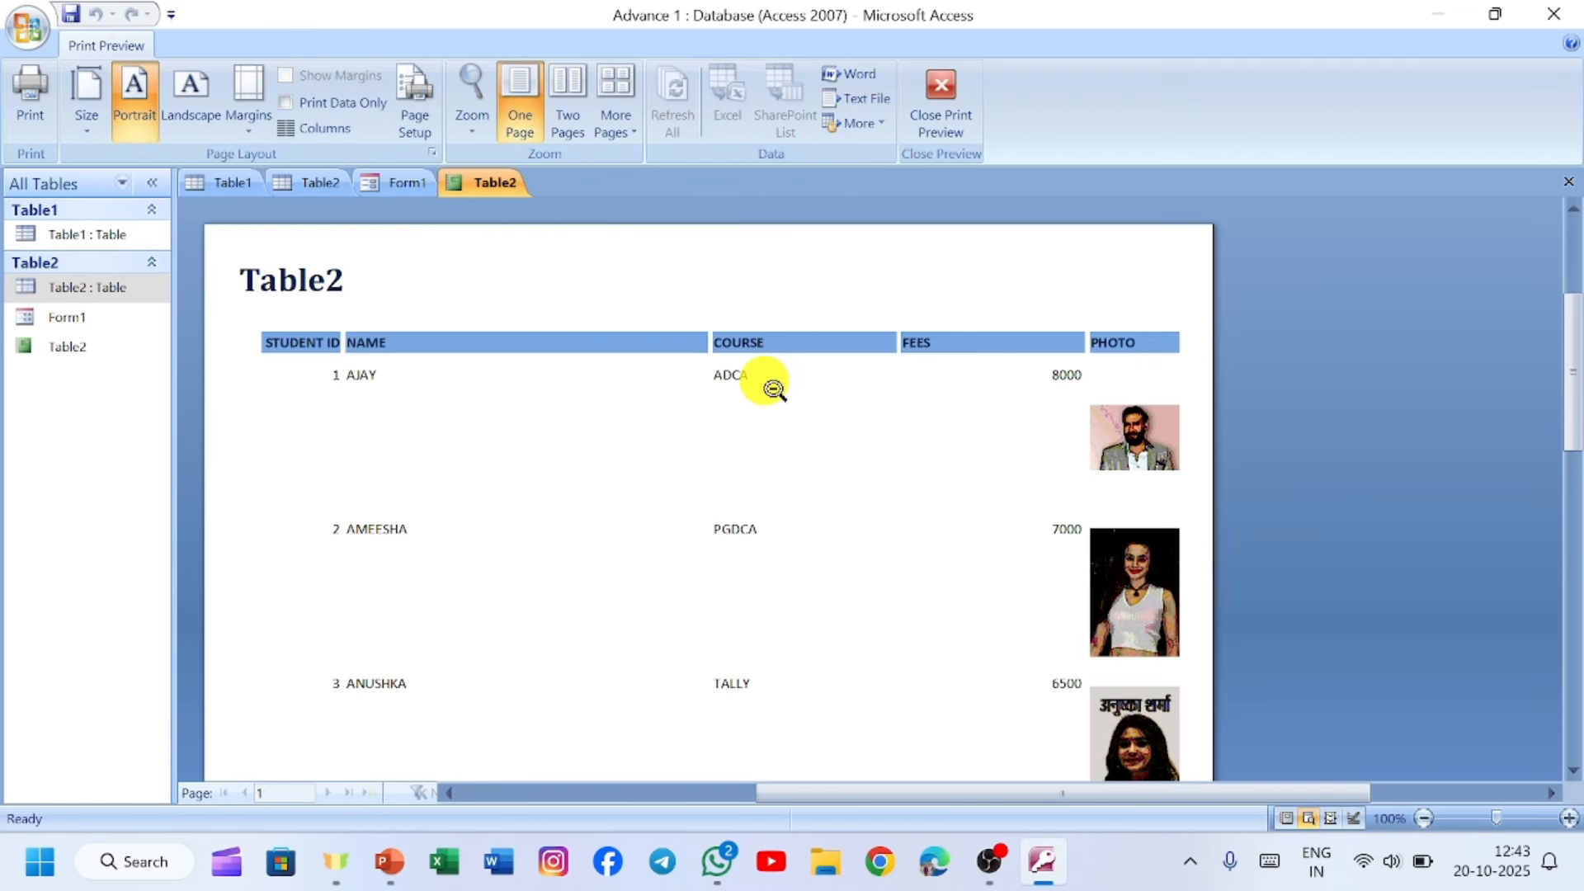
scroll(773, 387, down, 9)
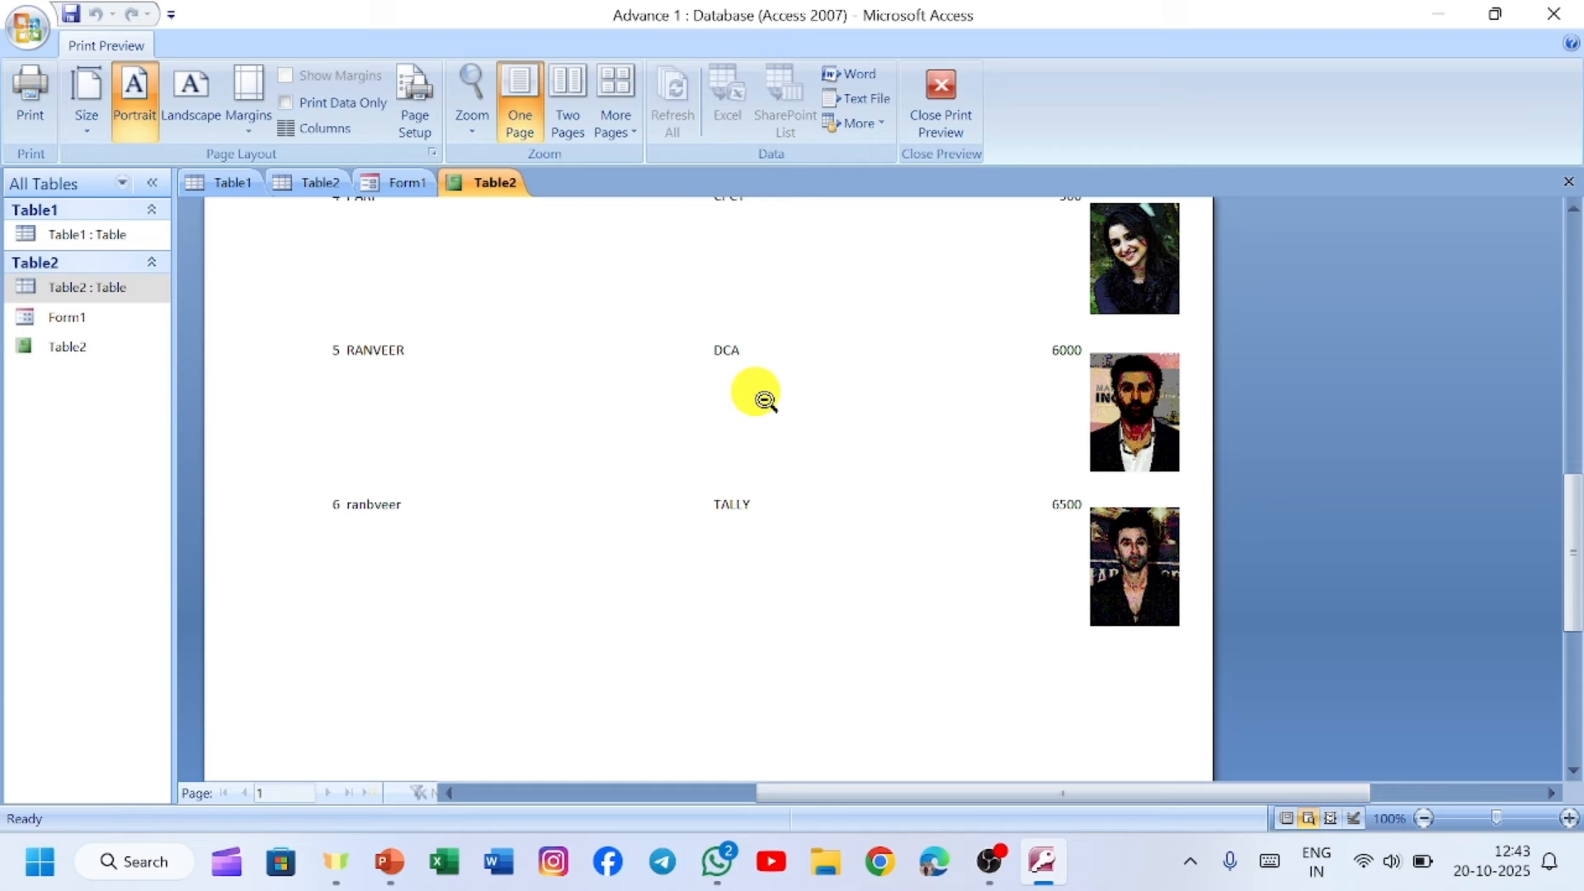
scroll(765, 400, down, 5)
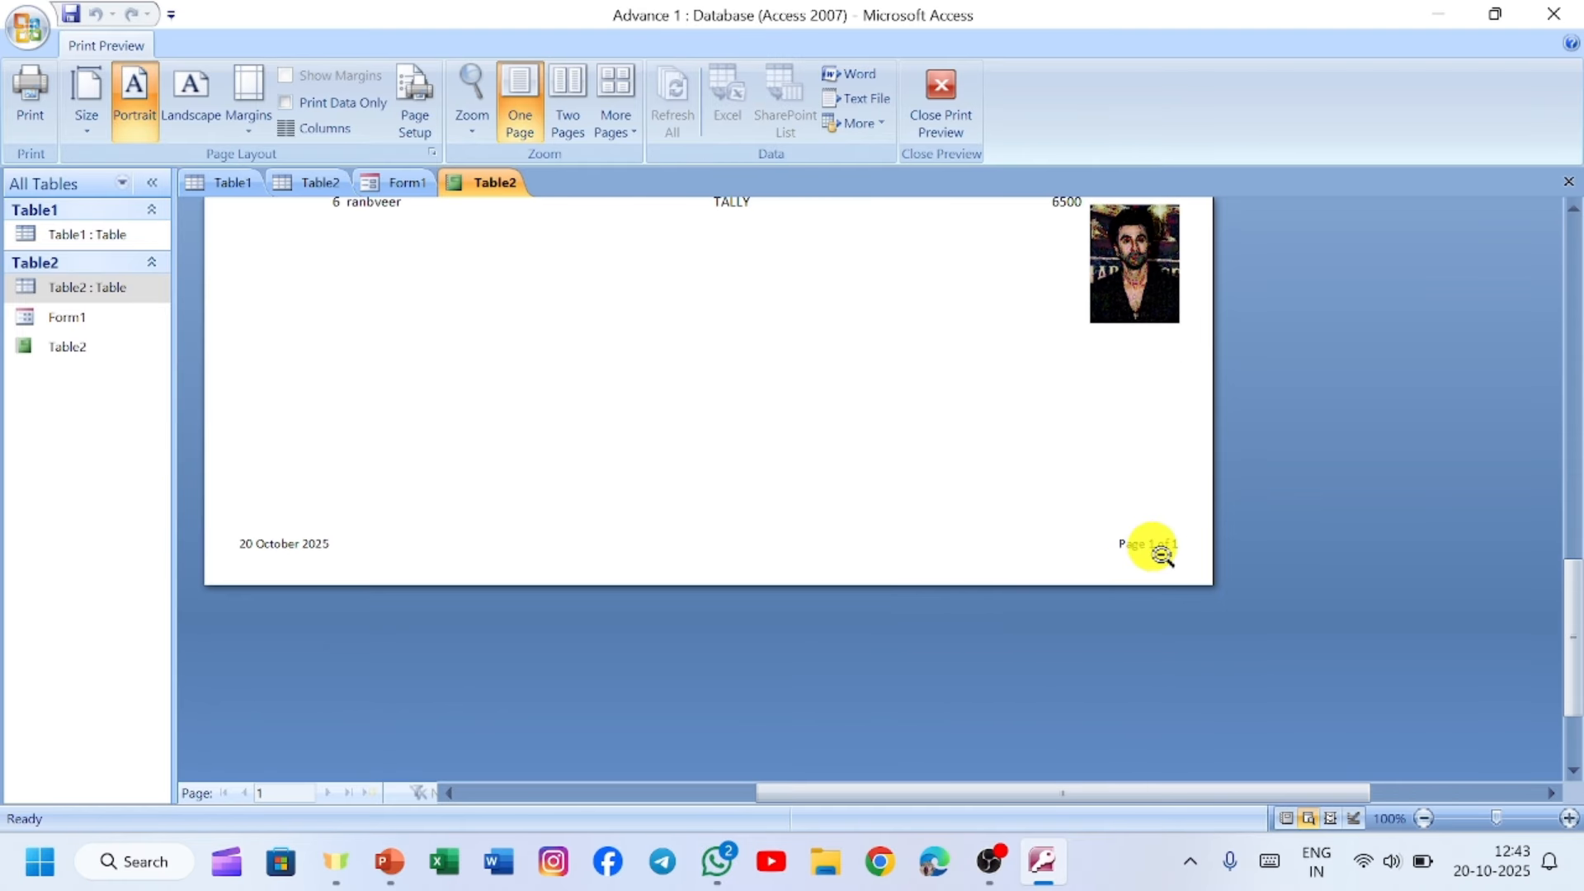
Step: Review the report preview back up to its title, close it, and reopen the Table2 report from the object list
scroll(891, 507, up, 6)
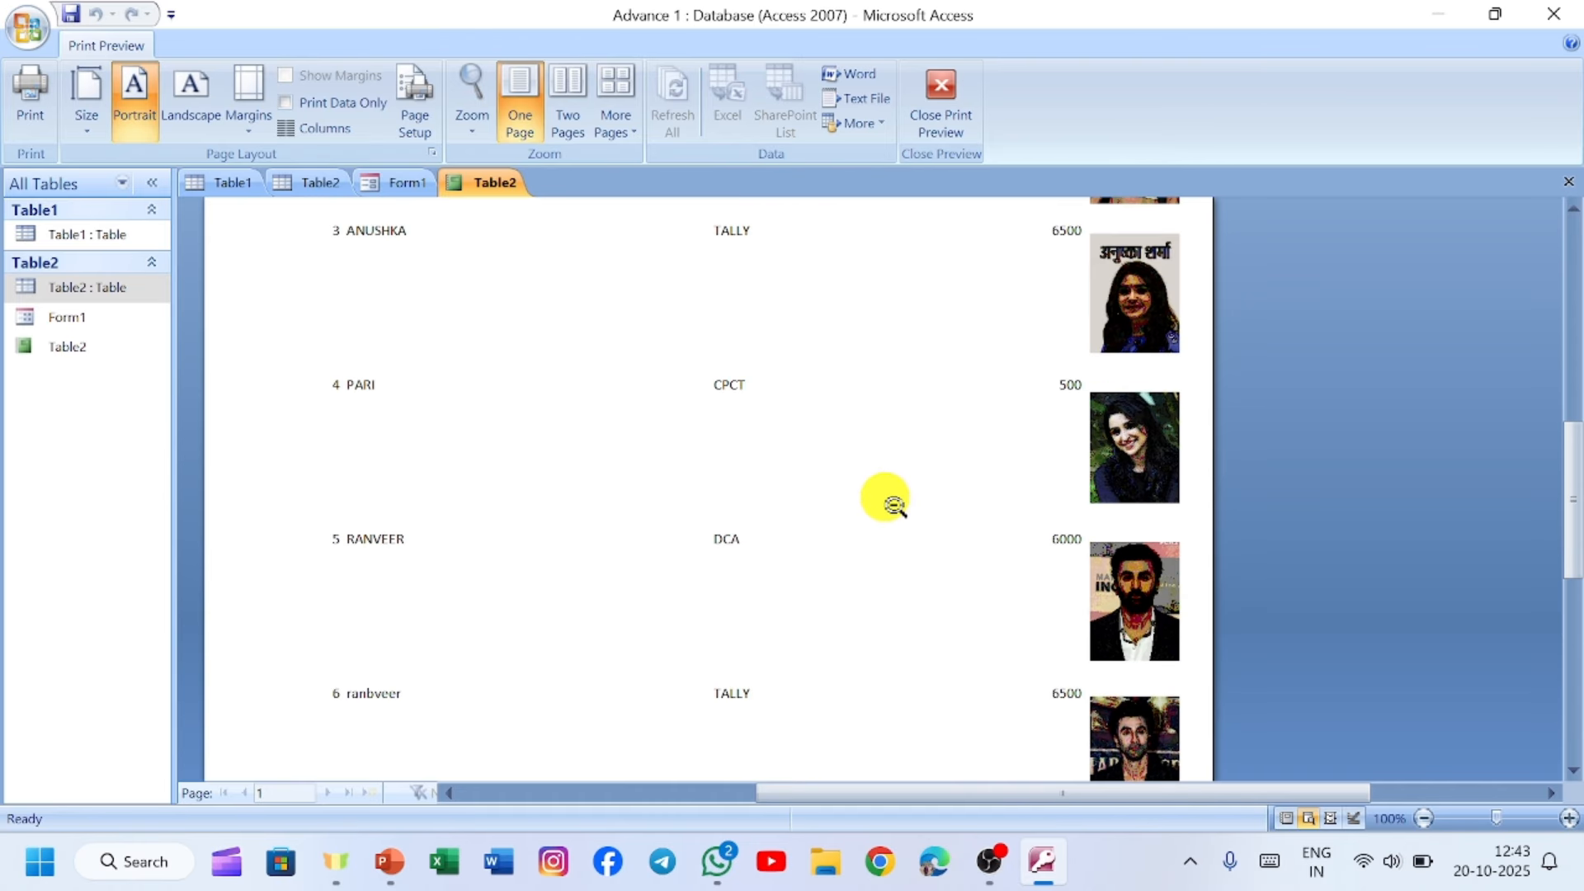
scroll(891, 503, up, 6)
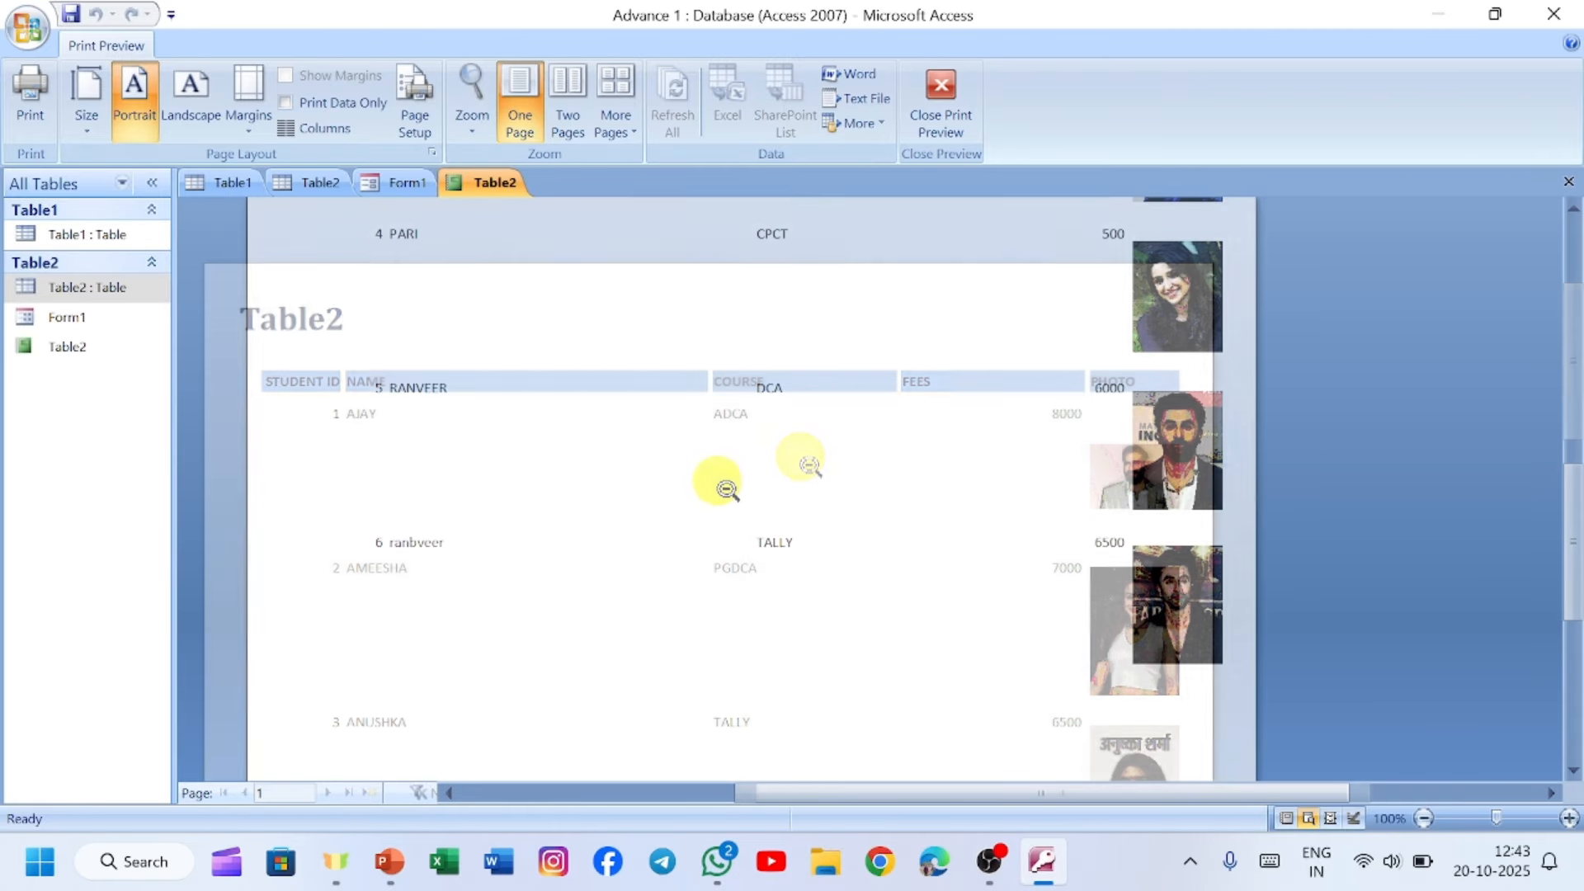
scroll(721, 473, up, 5)
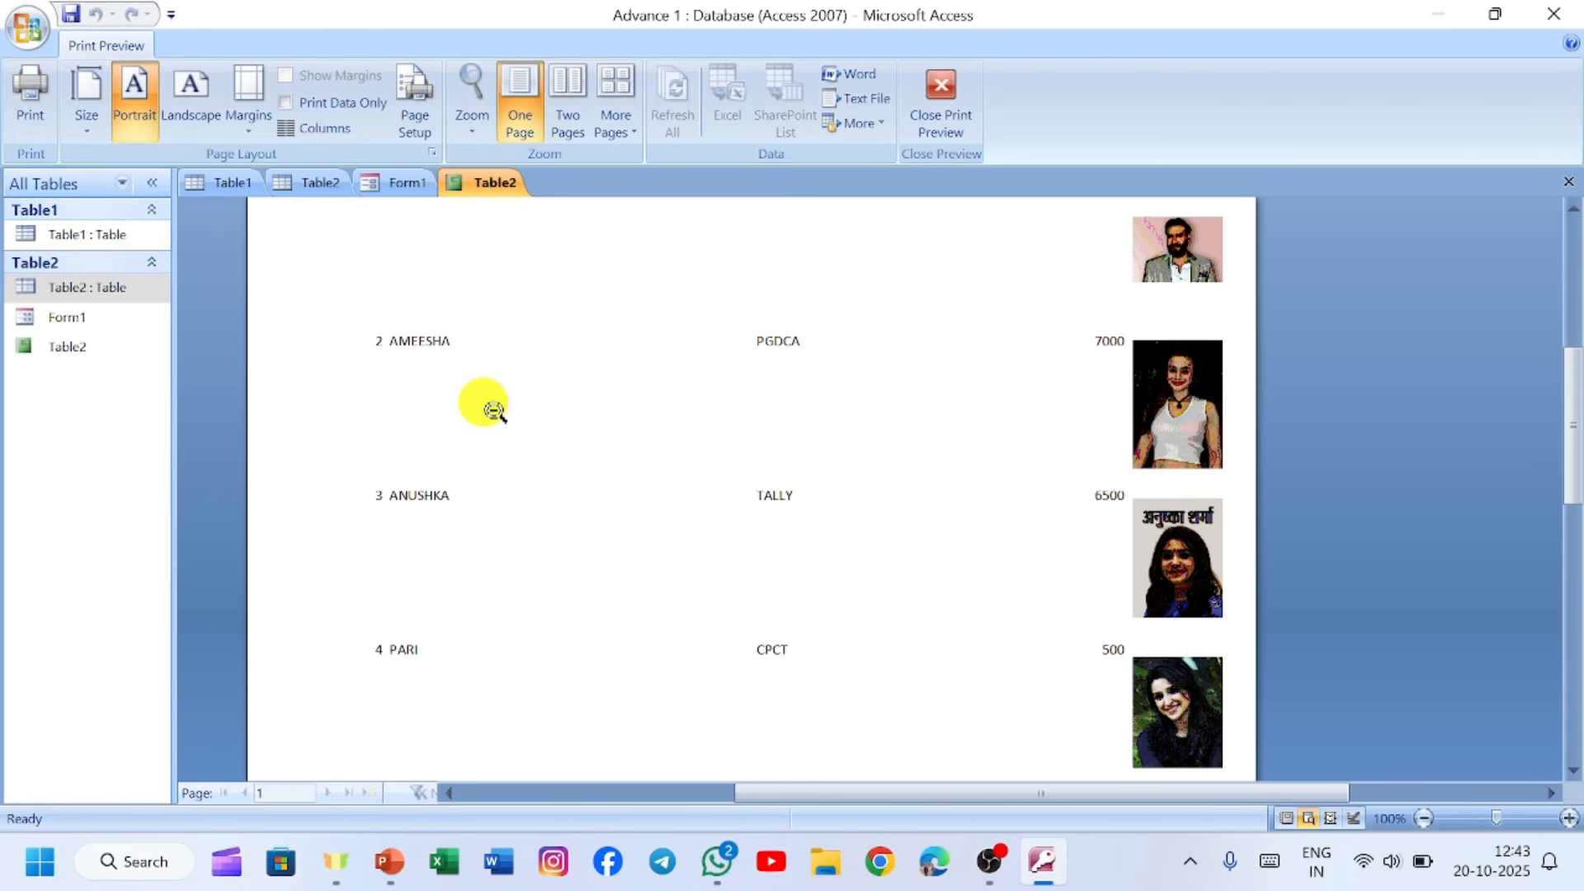
scroll(494, 410, up, 5)
scroll(877, 399, down, 2)
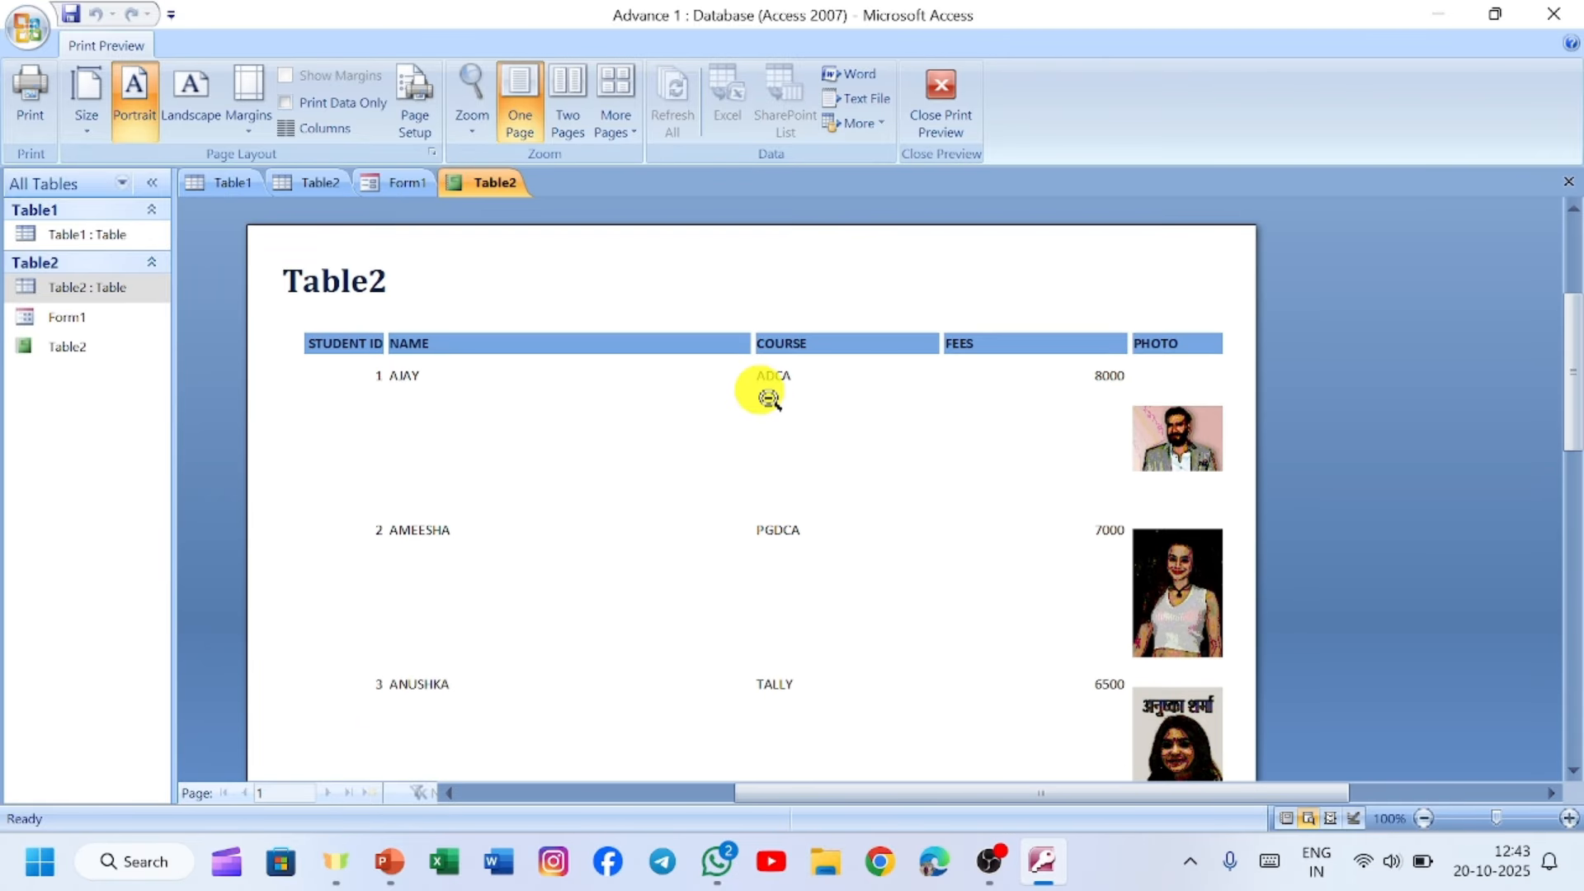
click(1568, 183)
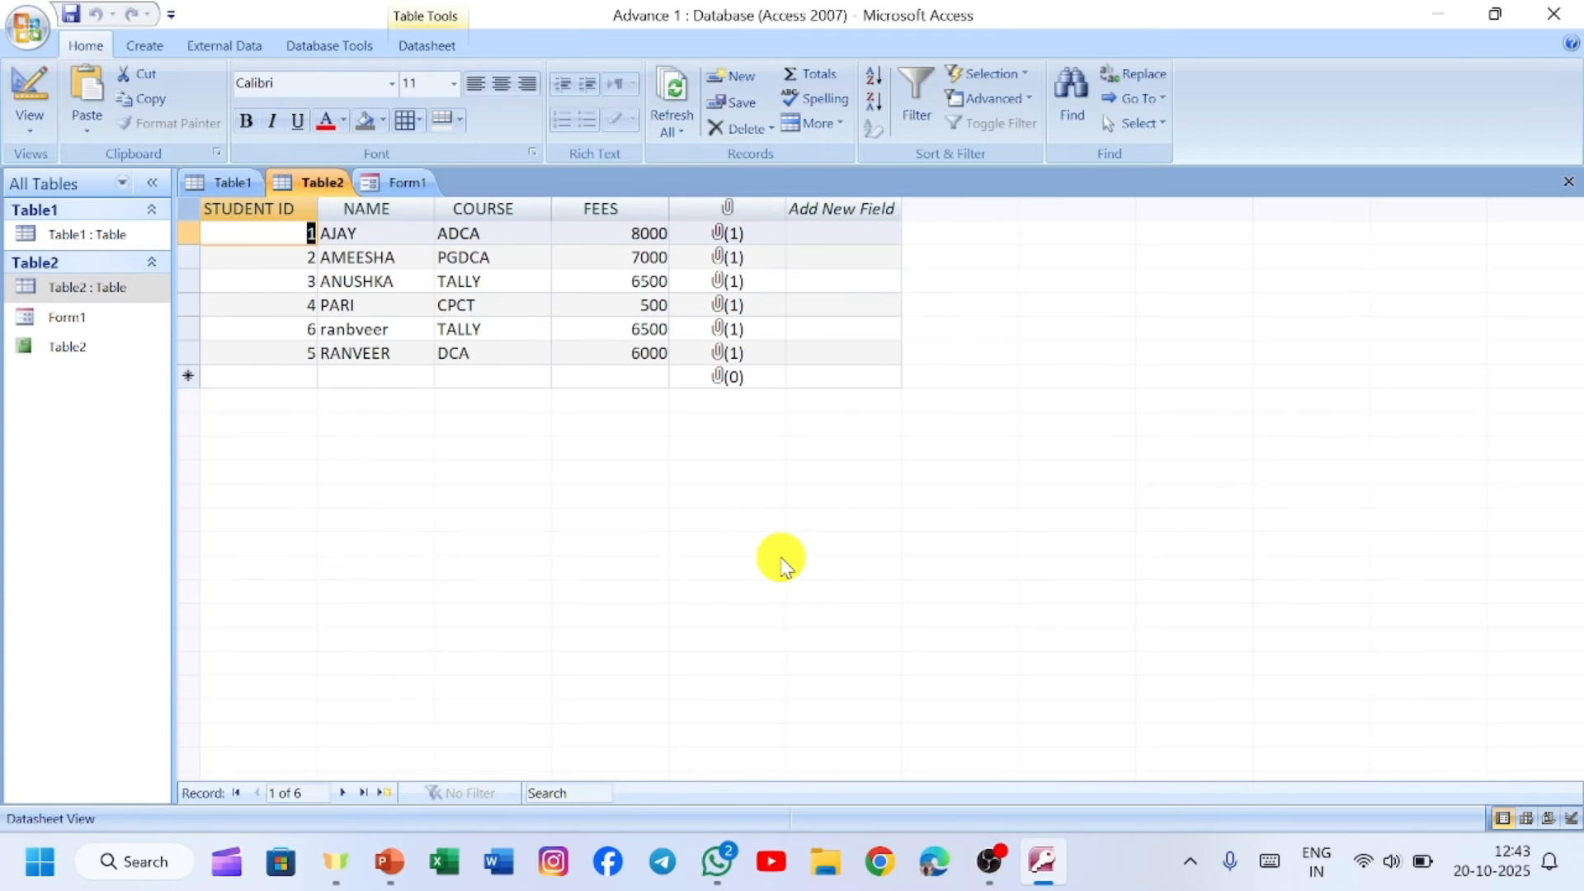
double_click(80, 347)
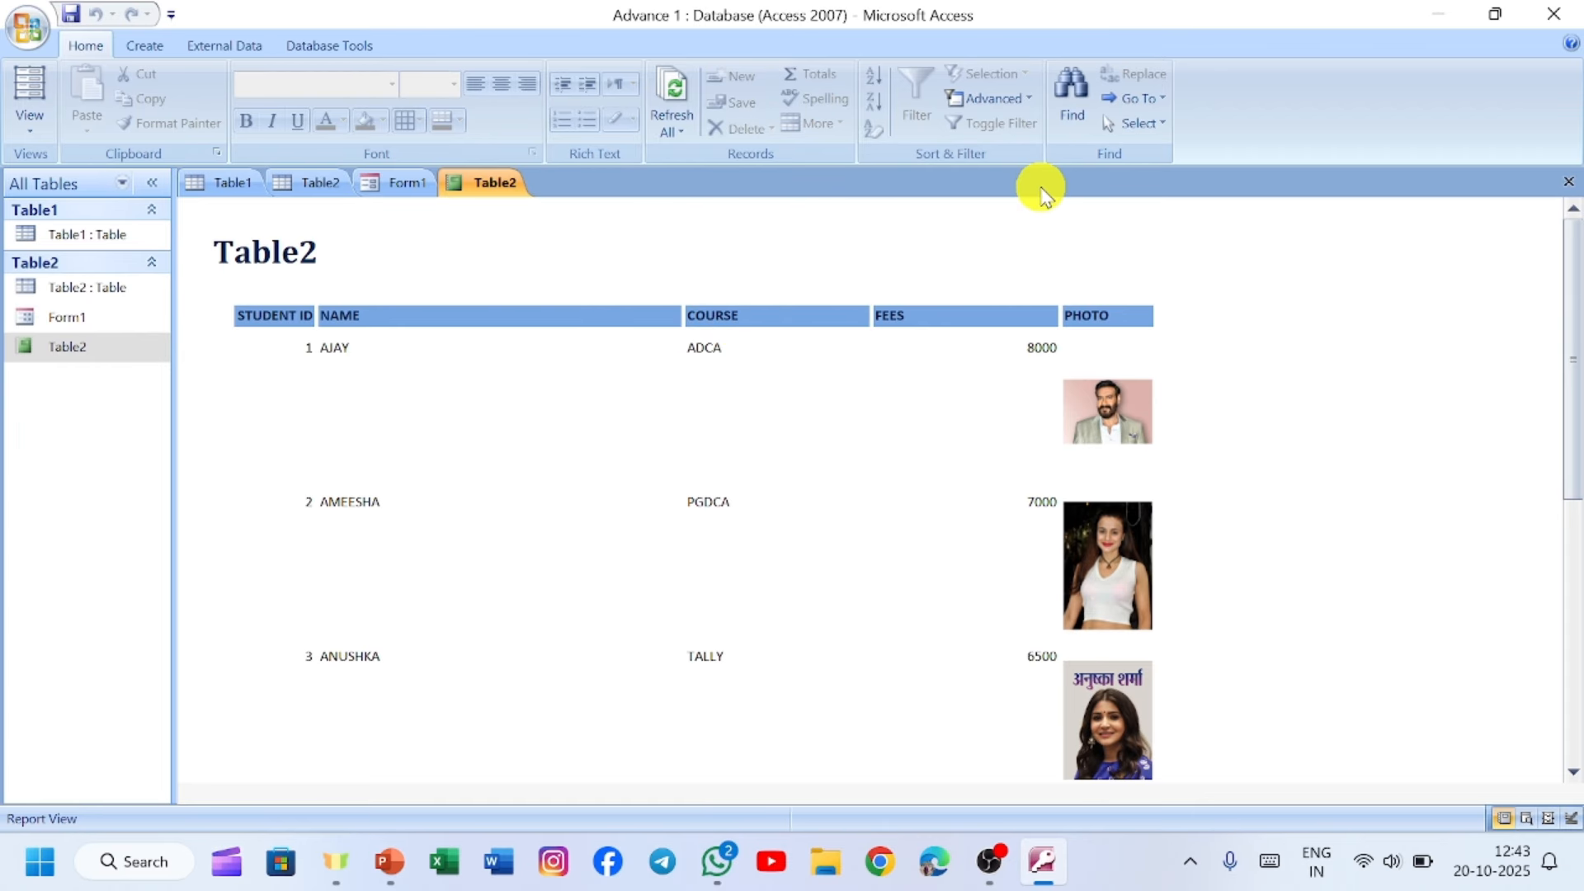
Step: In the report's Design View, shorten the PHOTO control and its row of Detail fields to about 1.7 cm high
click(40, 130)
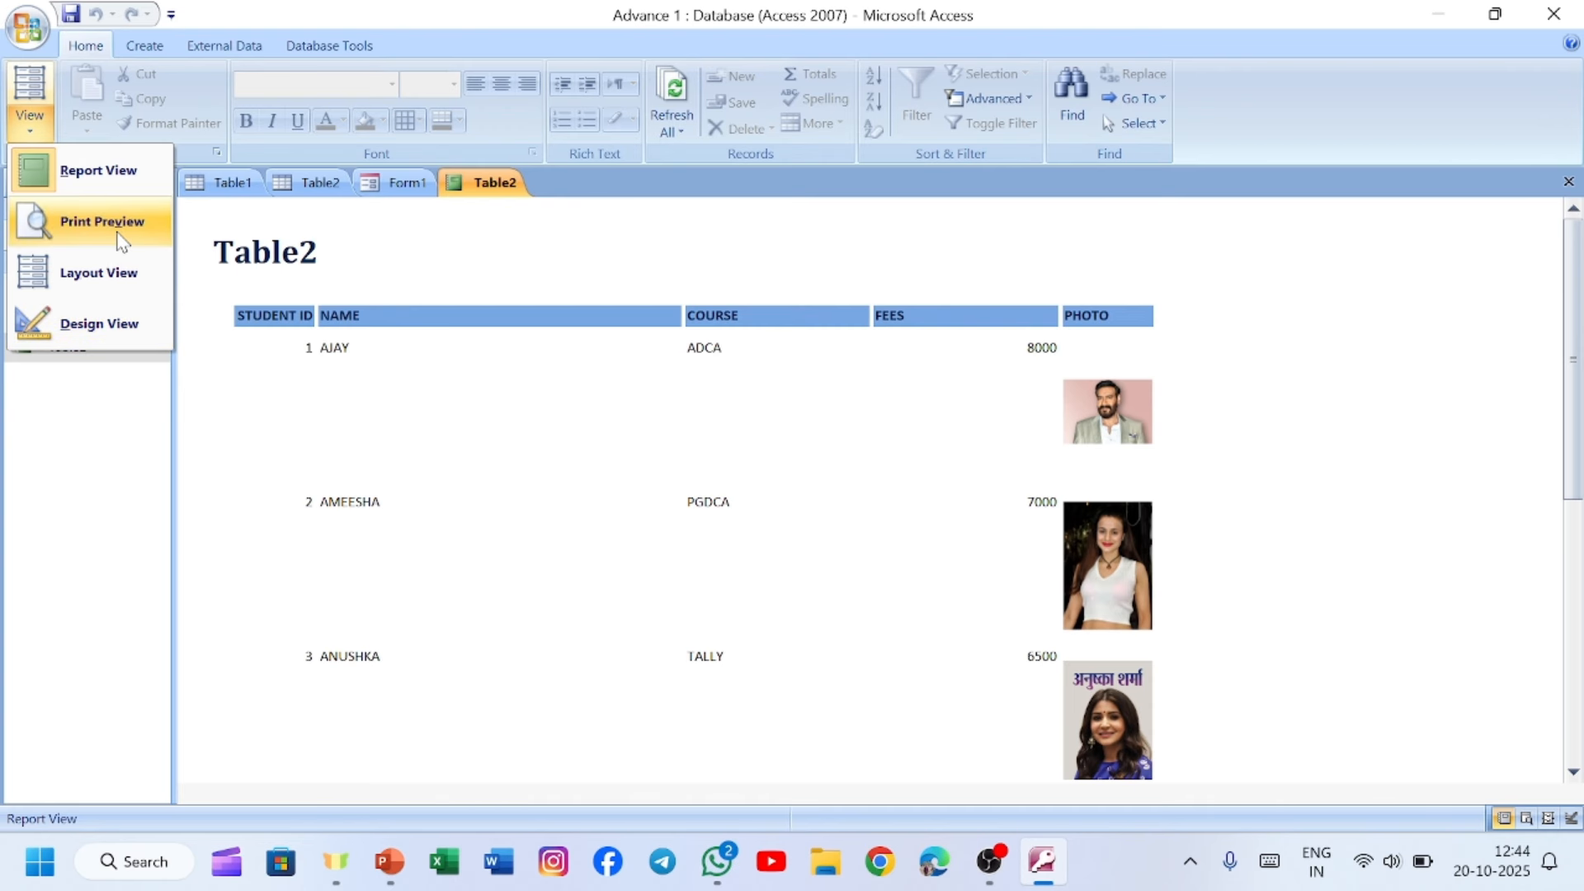
click(96, 337)
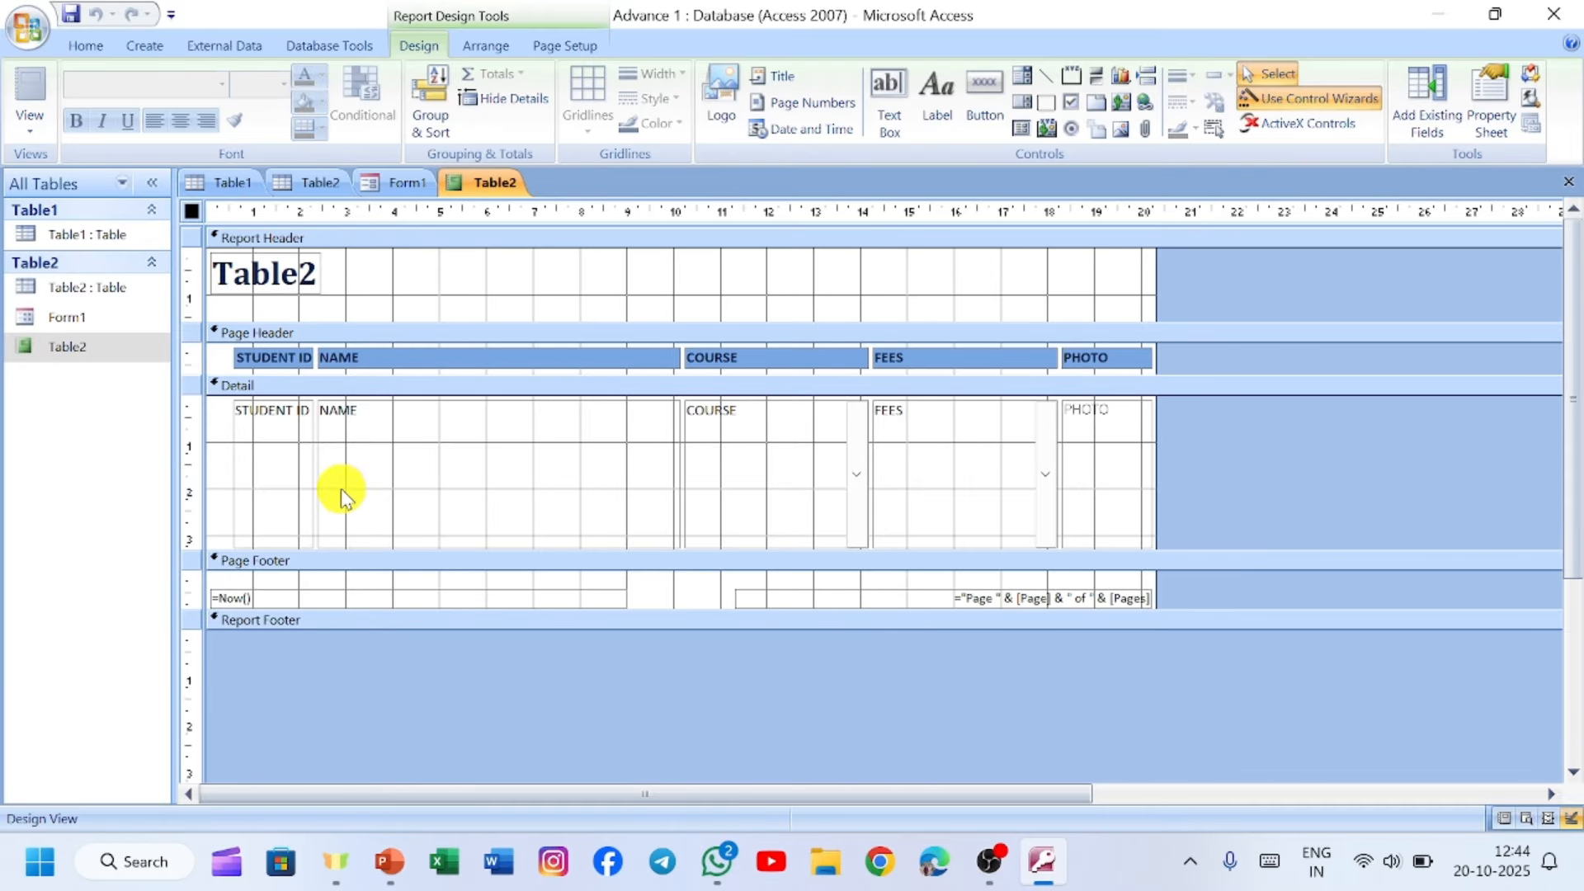
click(1089, 453)
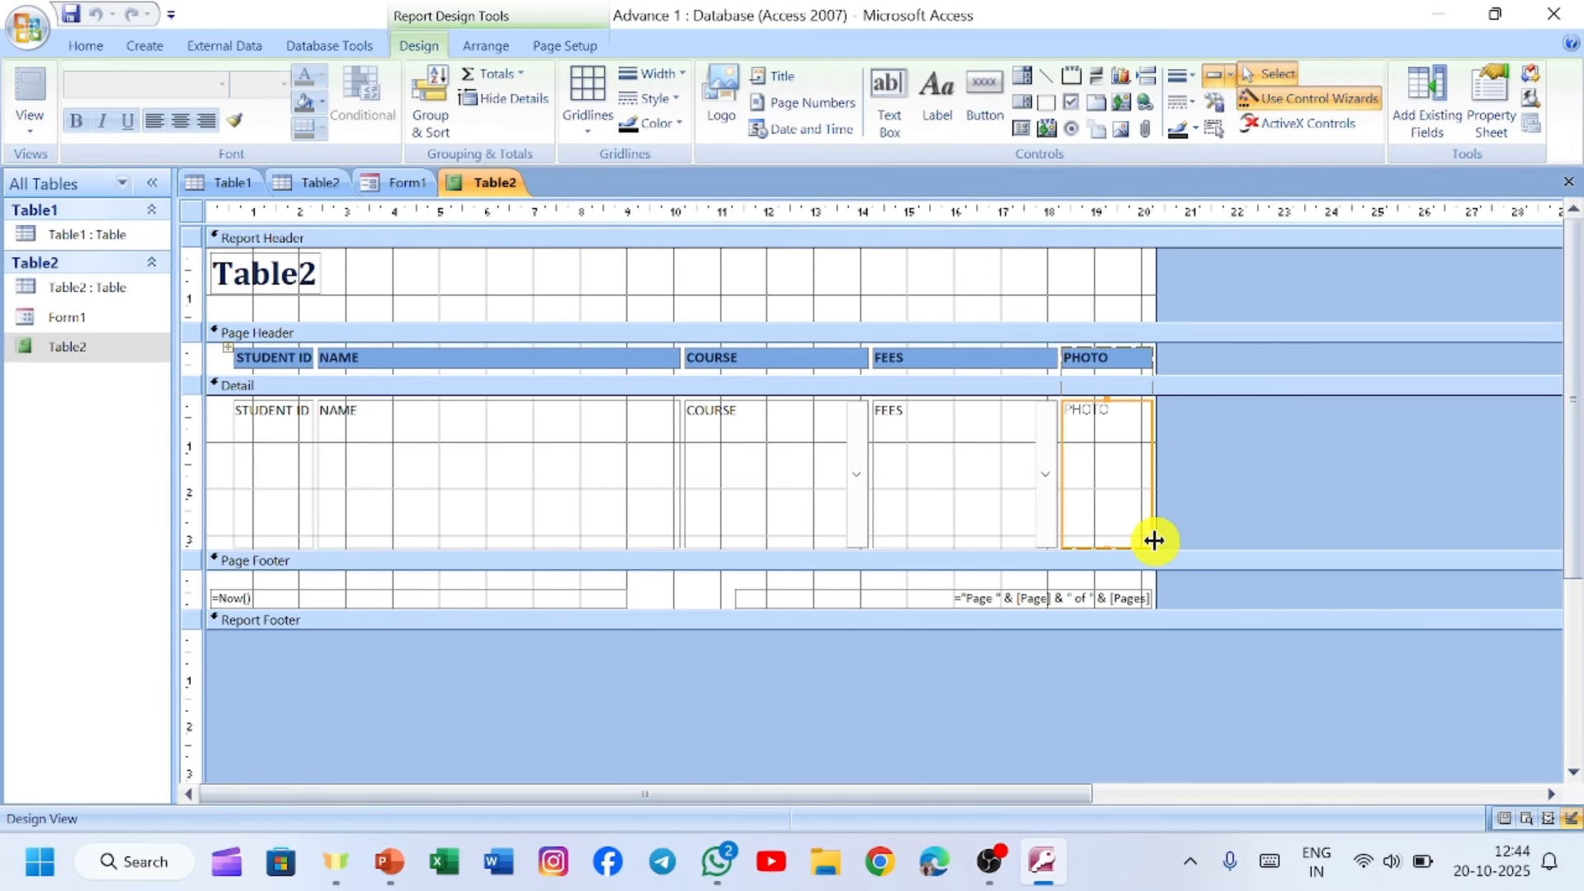
drag(1108, 546, 1098, 480)
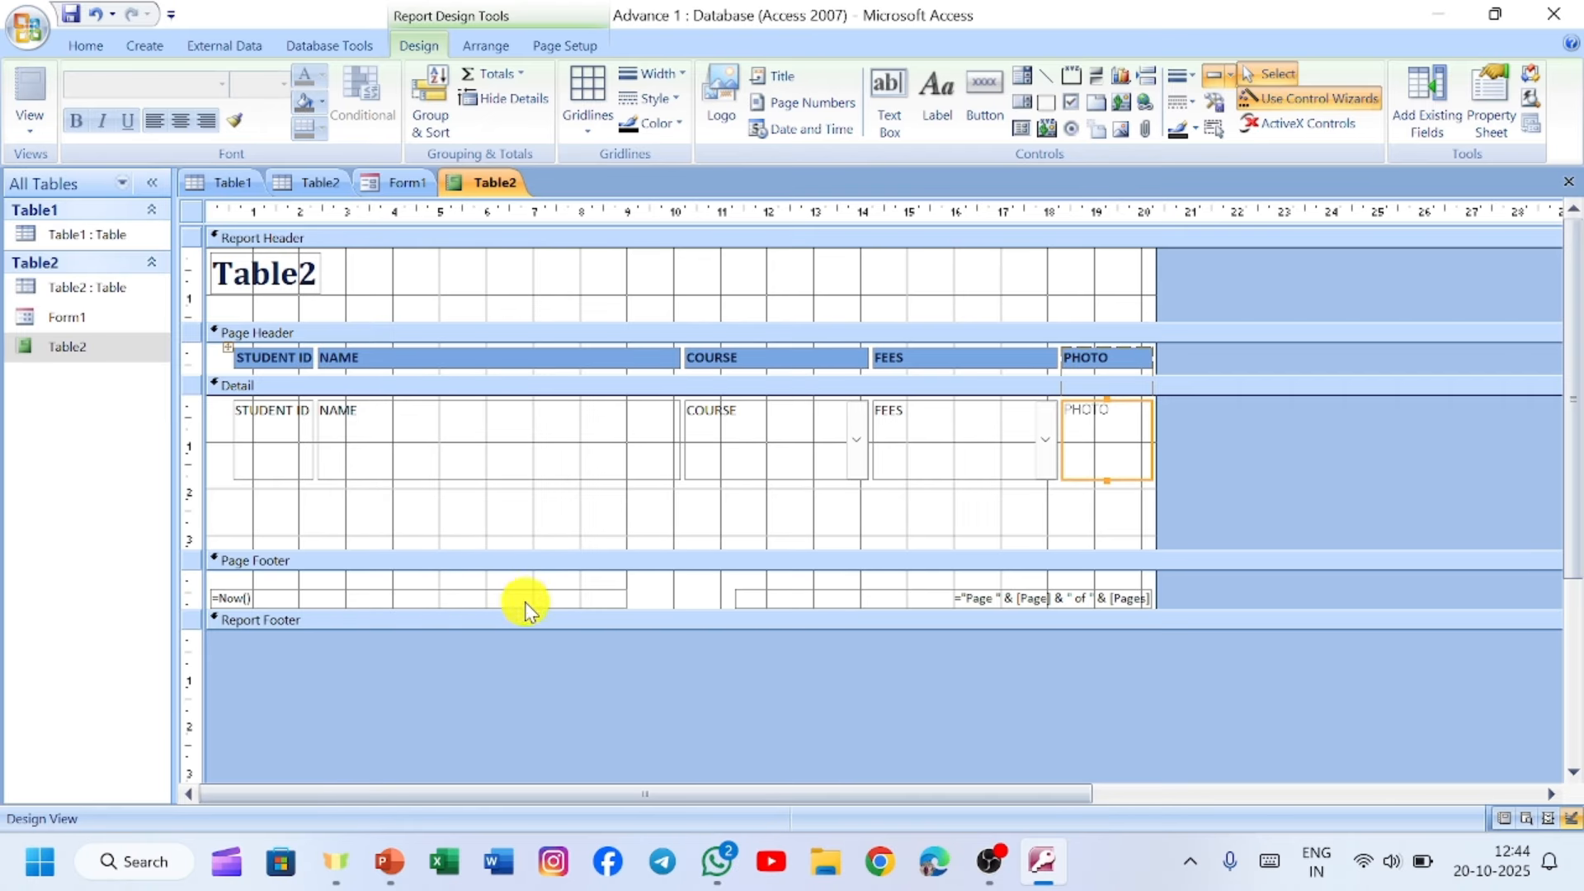
click(275, 596)
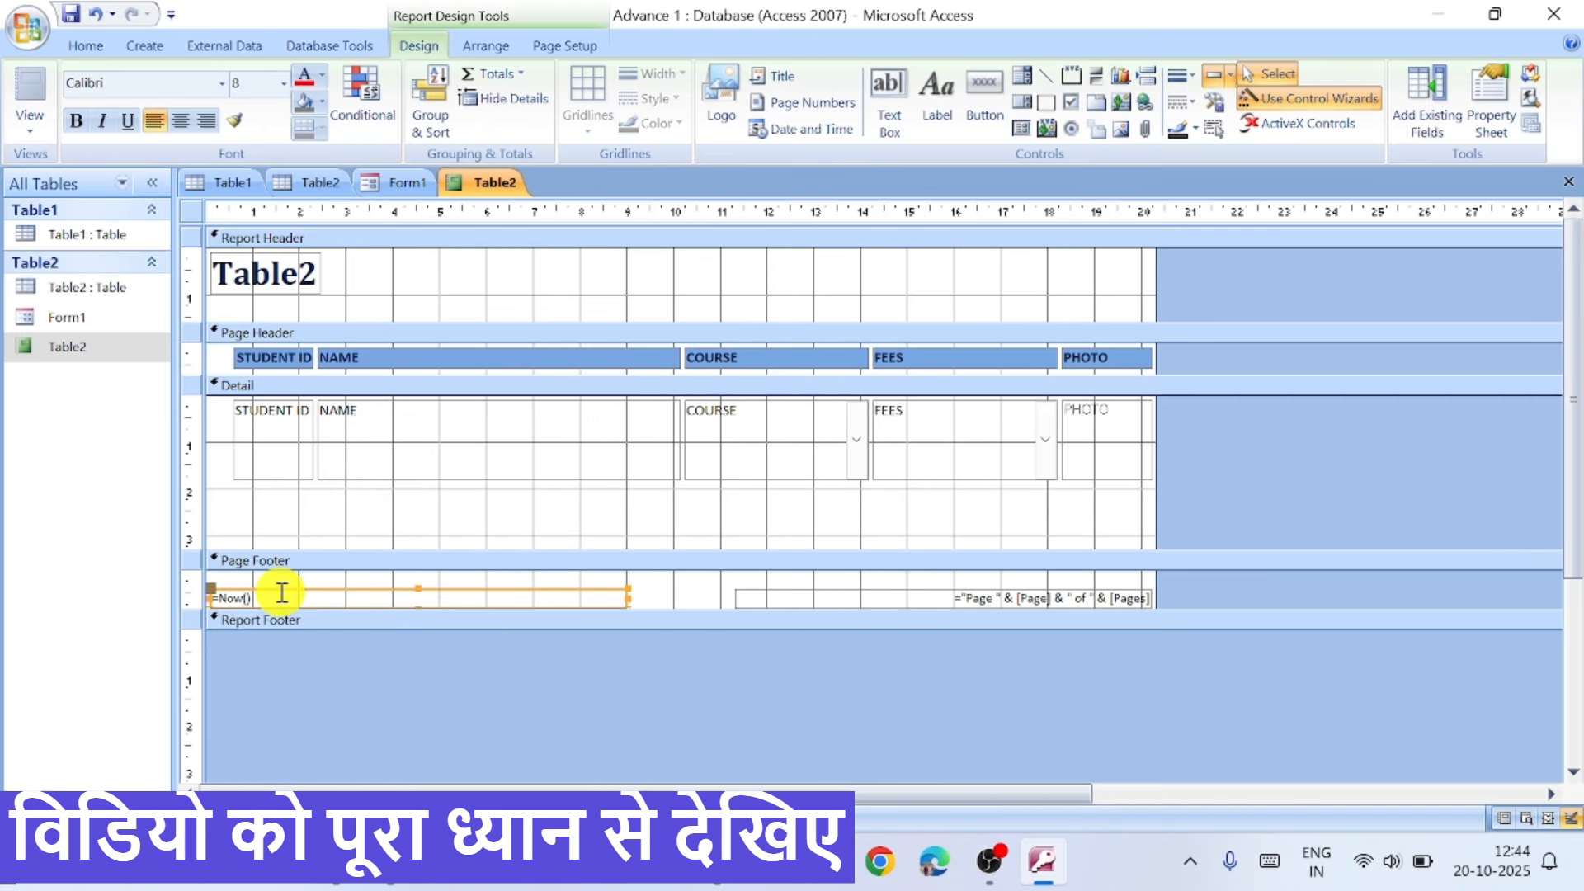
click(277, 469)
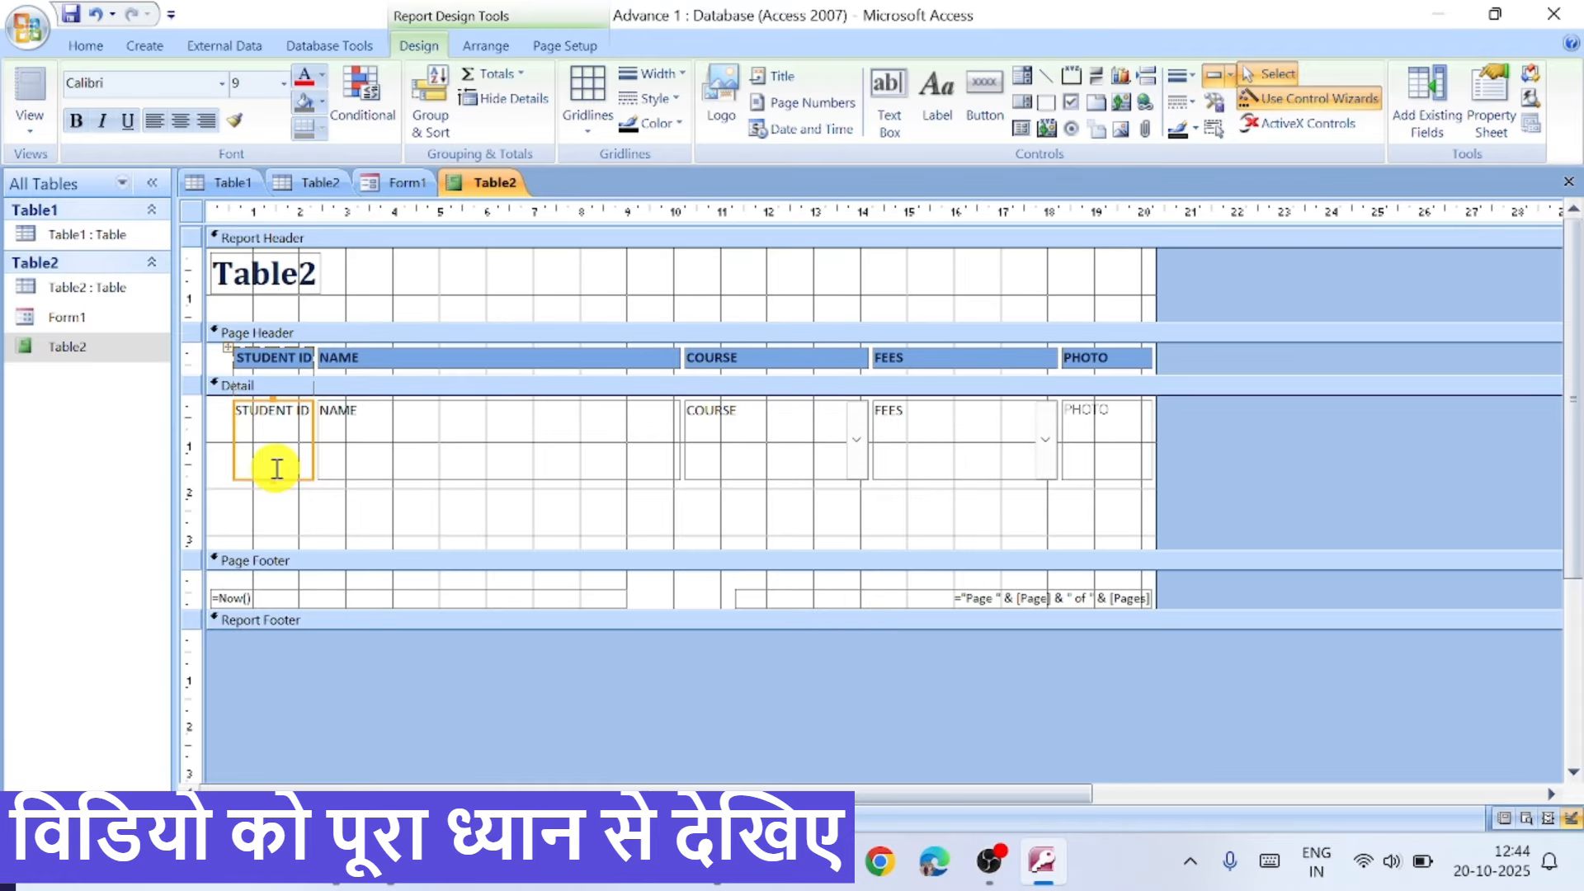
click(492, 430)
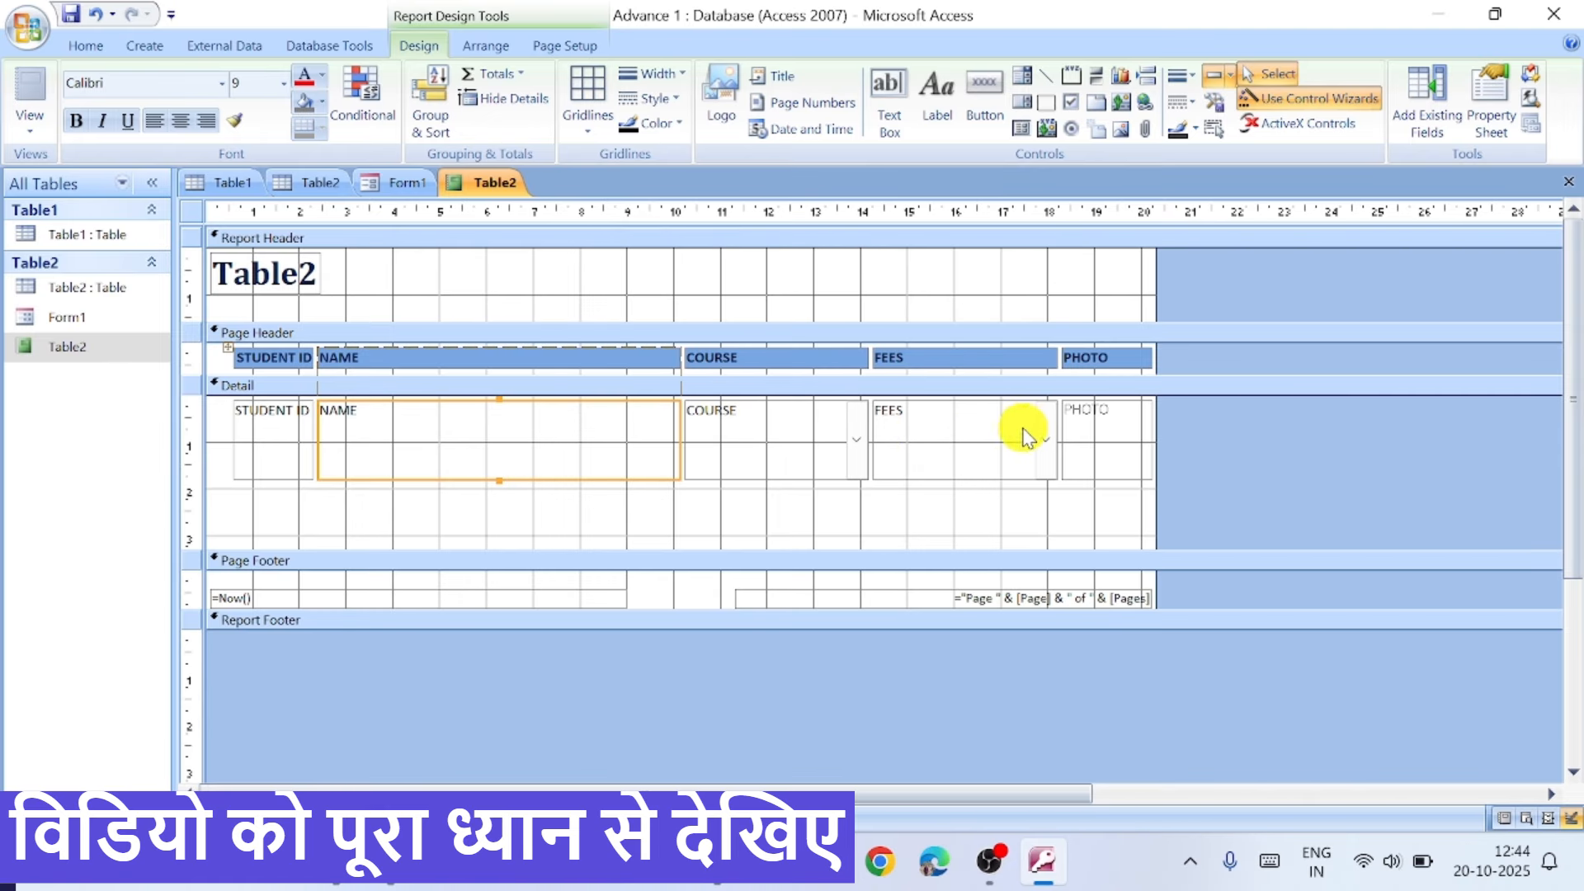
click(578, 518)
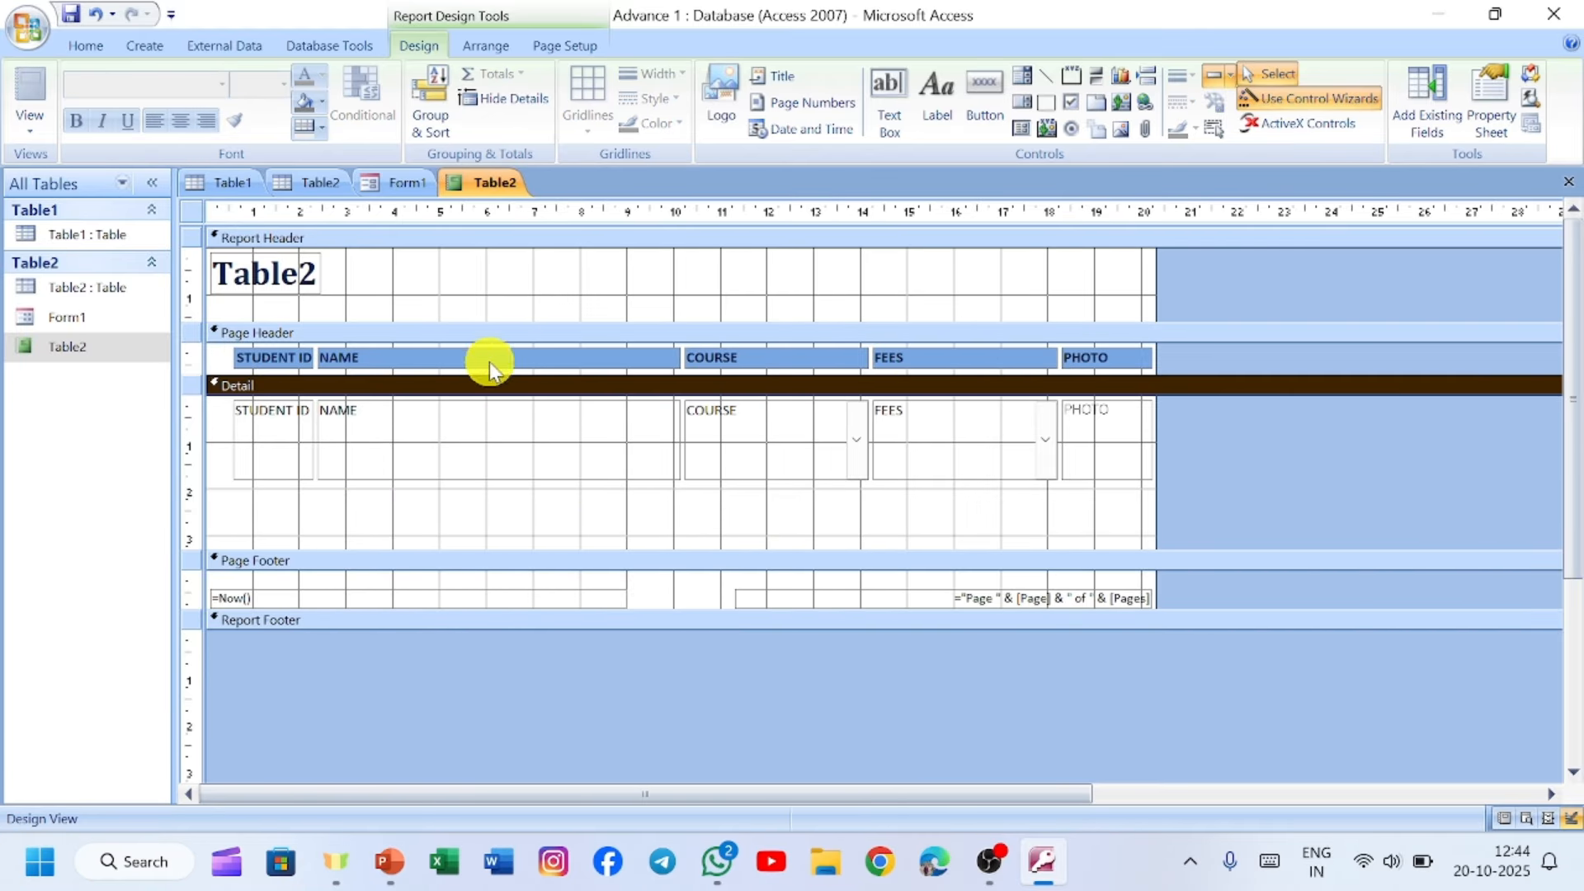
Step: Switch the report to Report View and look over the records with the resized photos
click(38, 127)
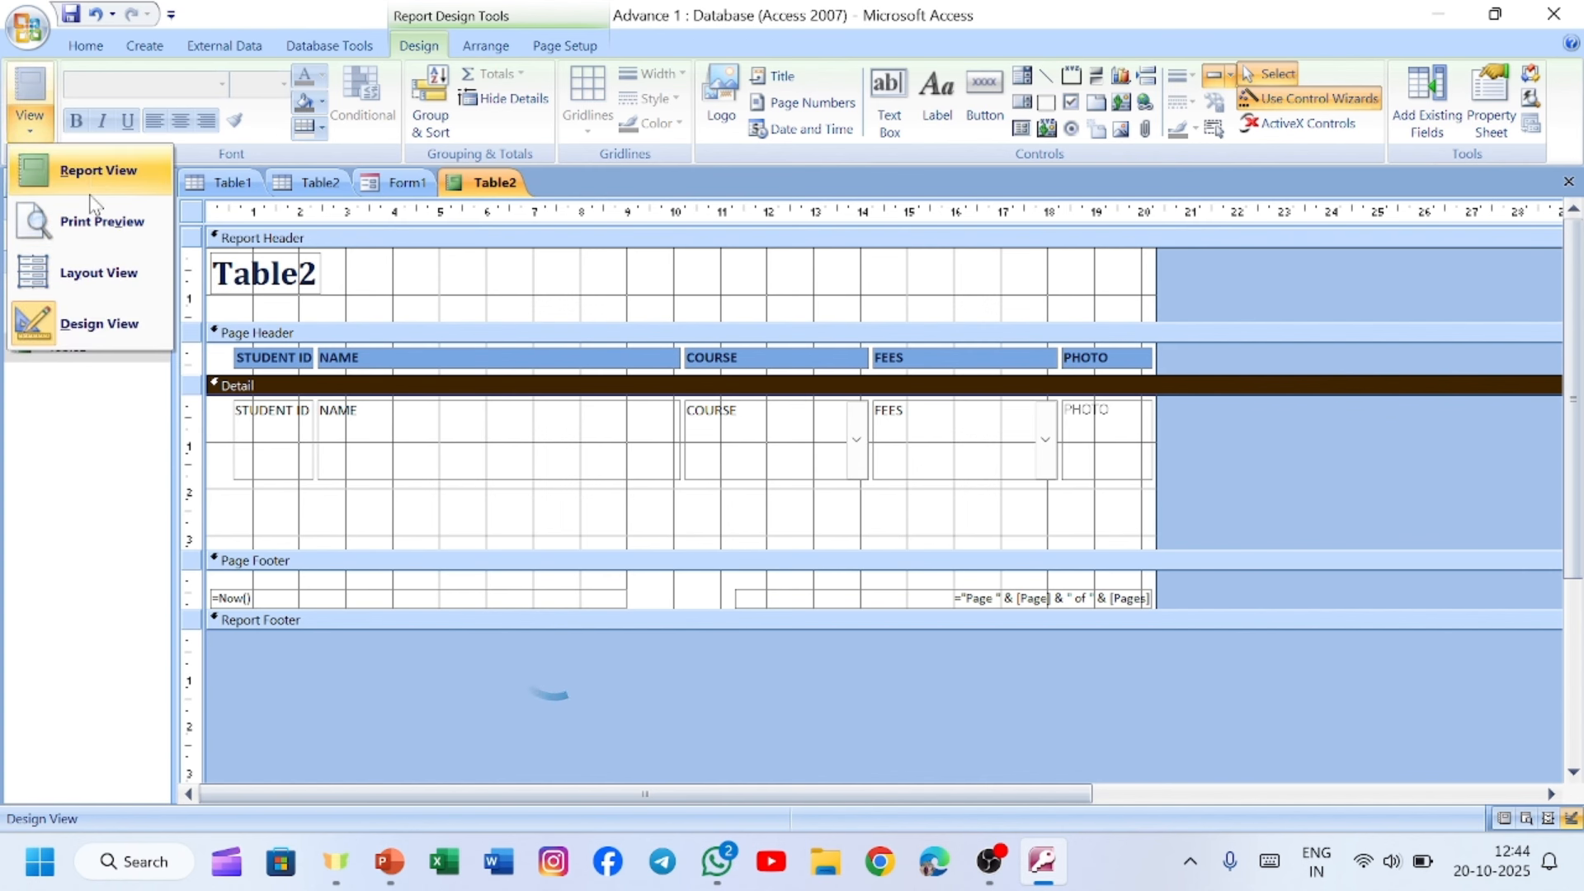
click(97, 171)
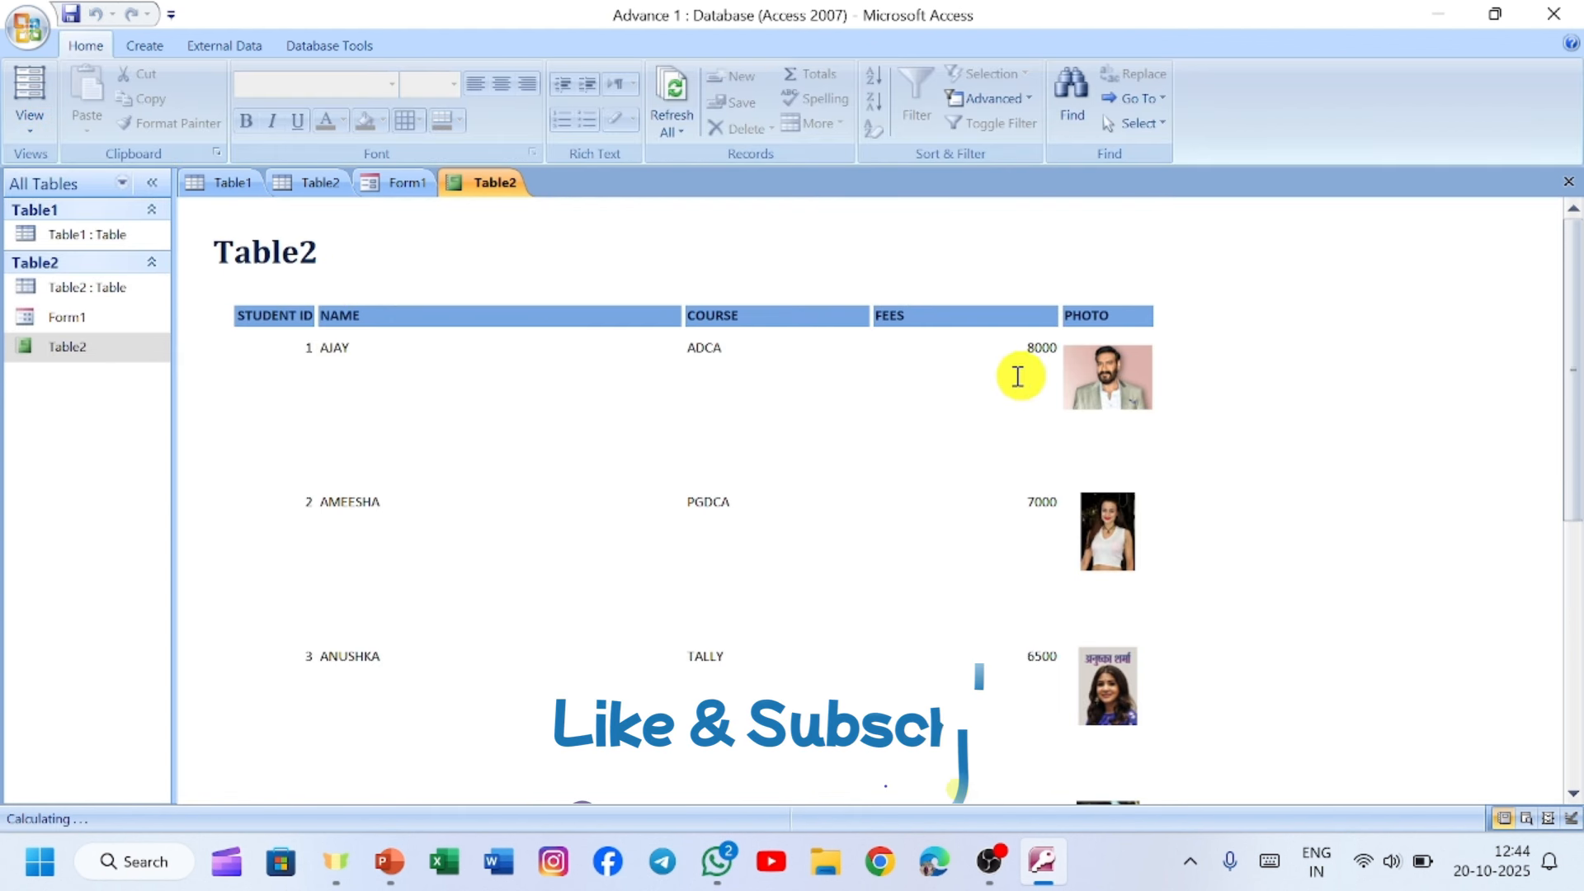
scroll(852, 452, down, 3)
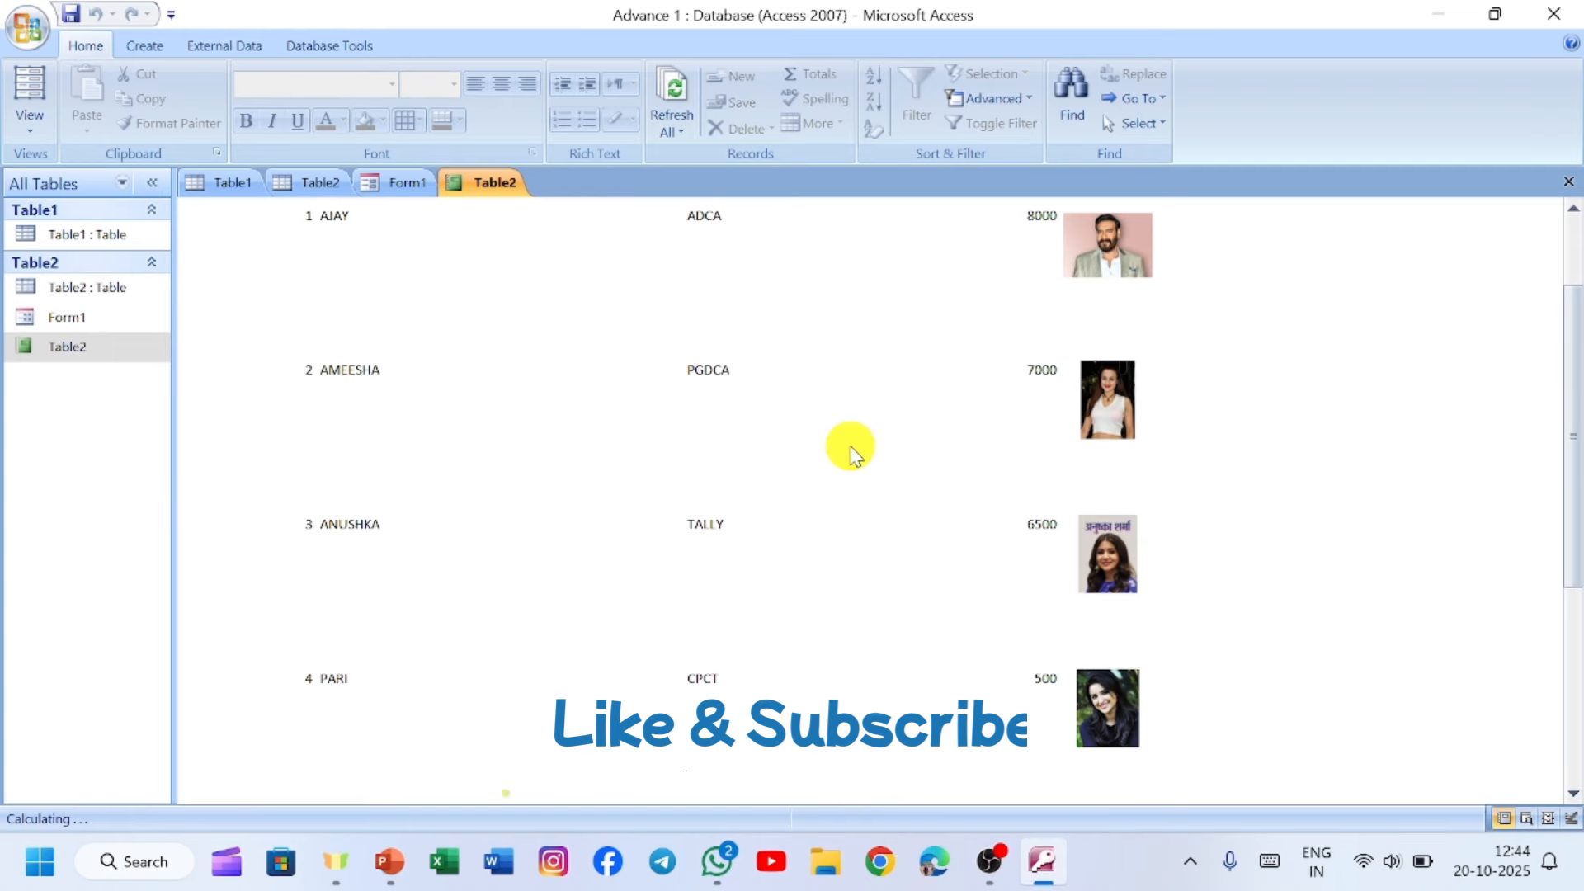